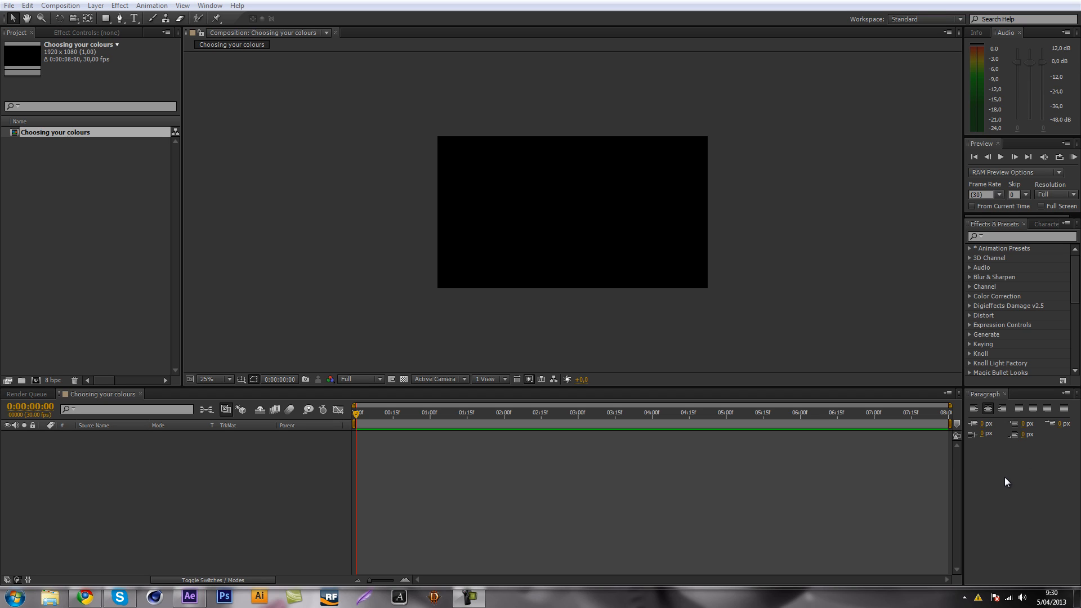
pyautogui.click(54, 272)
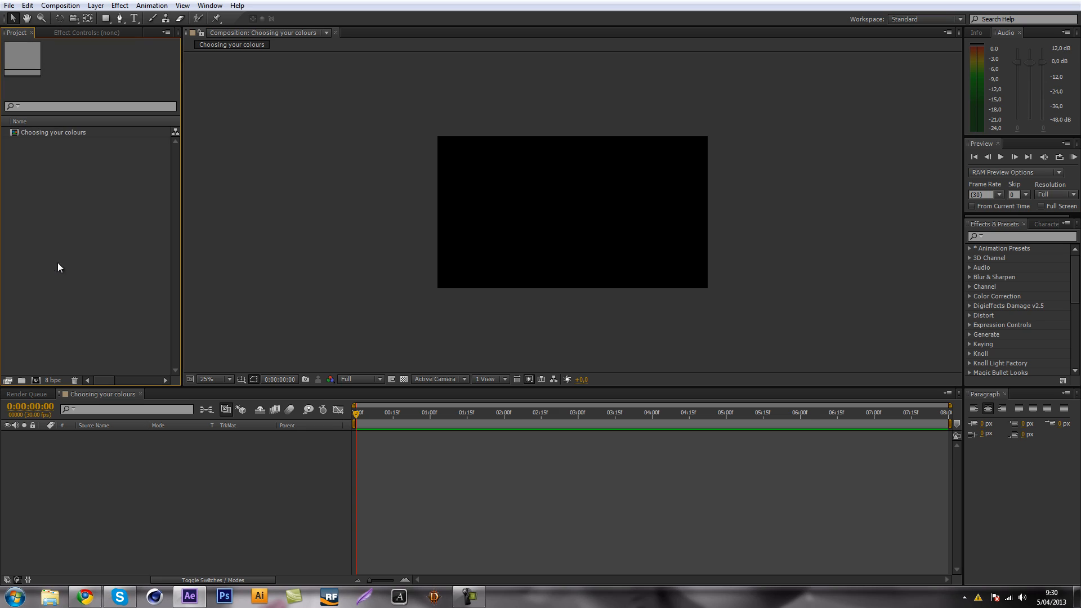
pyautogui.click(73, 133)
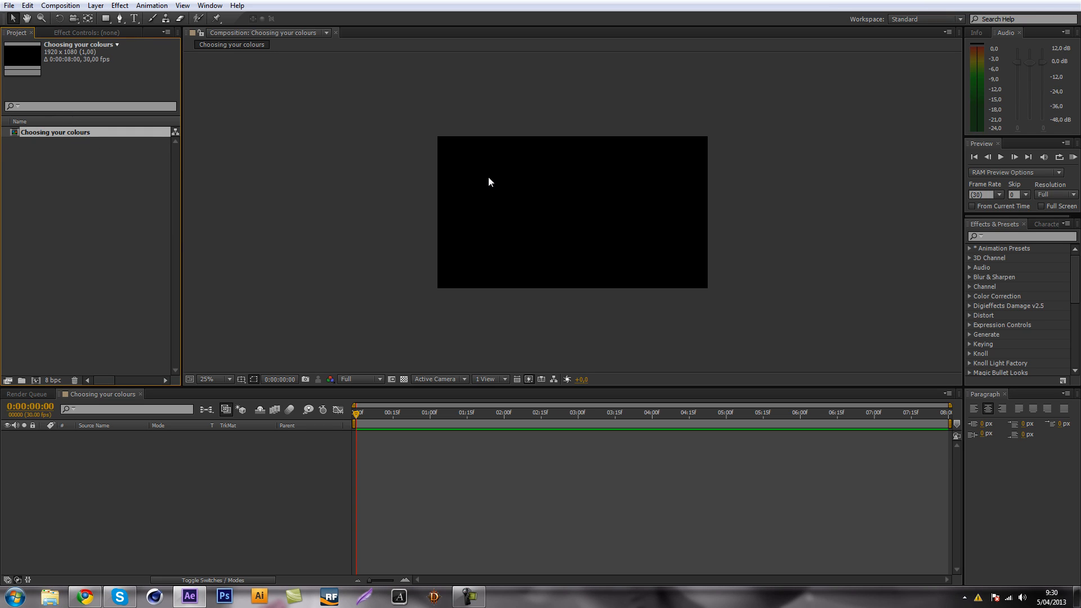
pyautogui.click(270, 509)
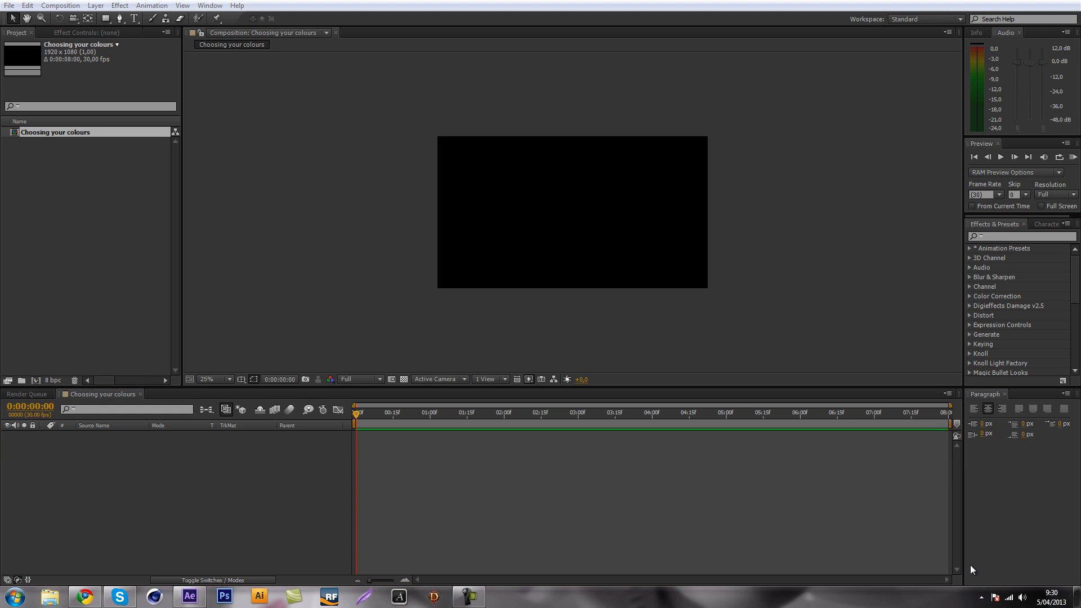
pyautogui.click(248, 452)
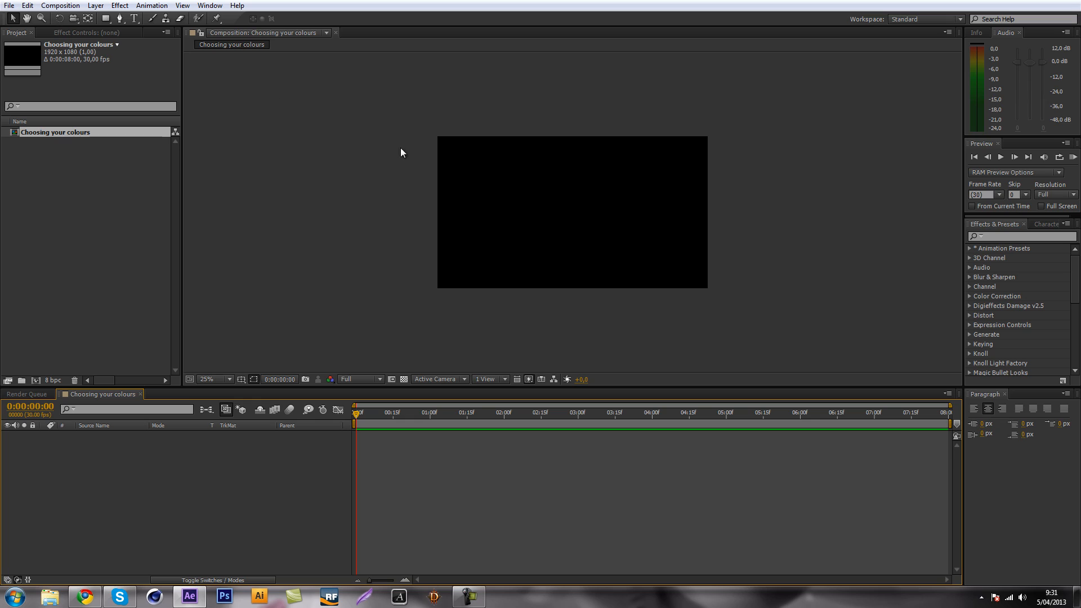
pyautogui.scroll(2, 428, 196)
pyautogui.scroll(-2, 427, 192)
pyautogui.rightClick(186, 480)
pyautogui.click(125, 468)
pyautogui.rightClick(123, 464)
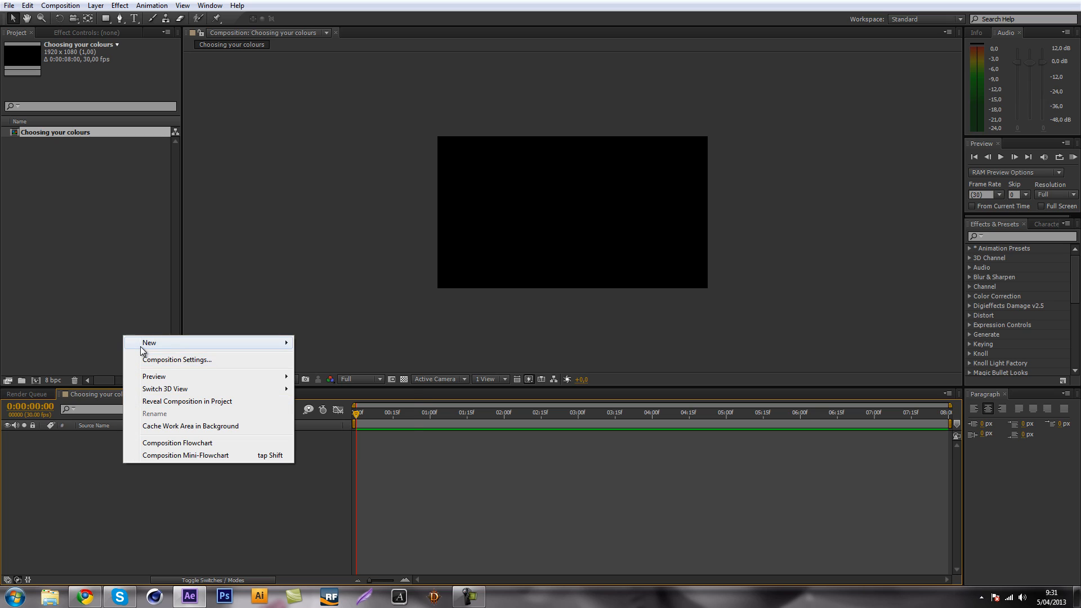
pyautogui.moveTo(140, 347)
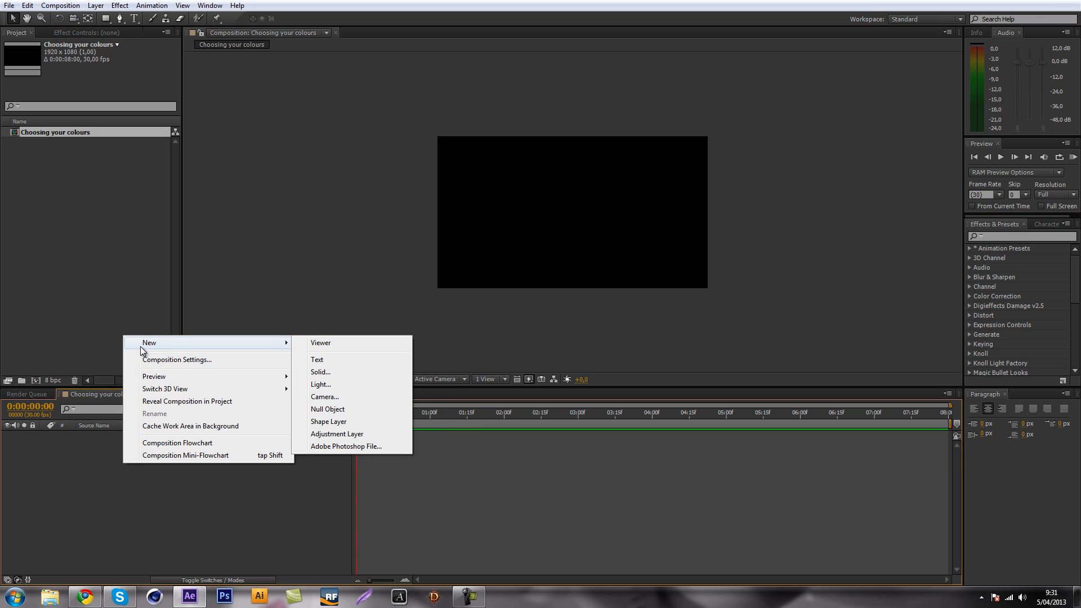
pyautogui.click(542, 285)
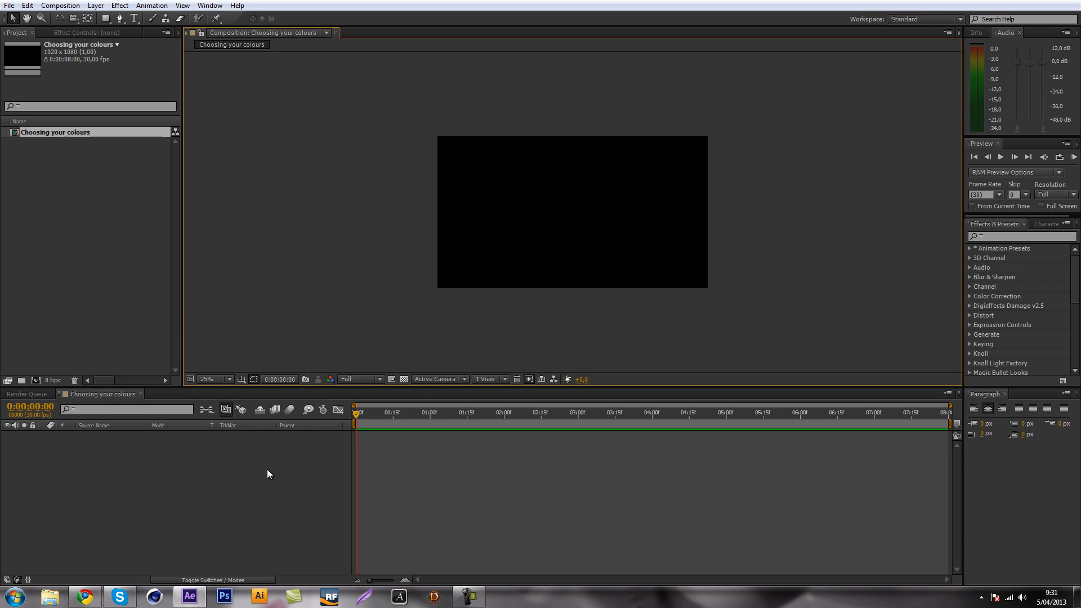
pyautogui.doubleClick(104, 21)
pyautogui.press('v')
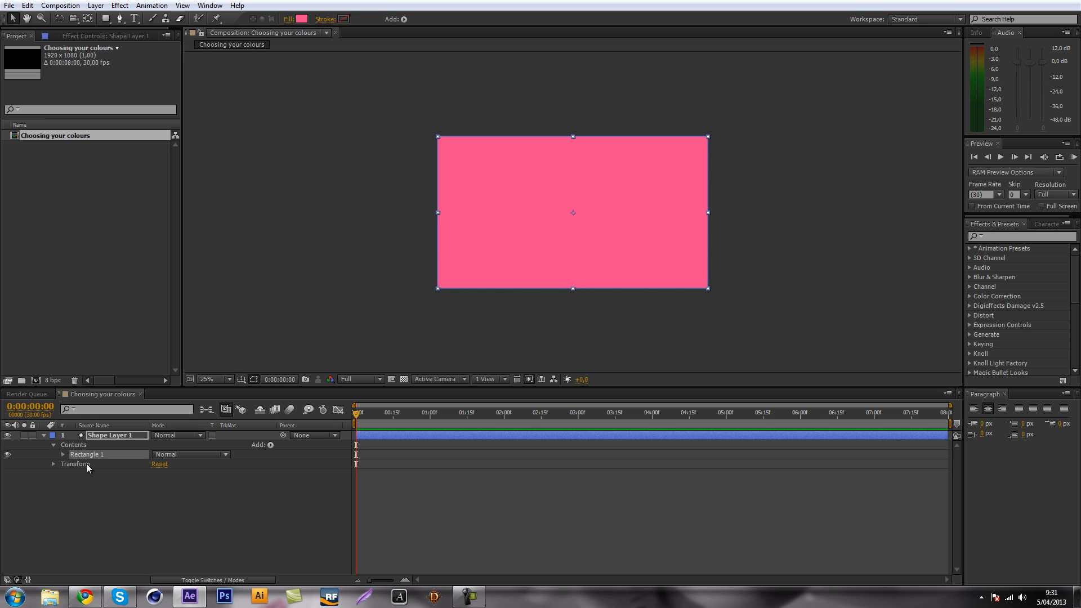
pyautogui.press('Delete')
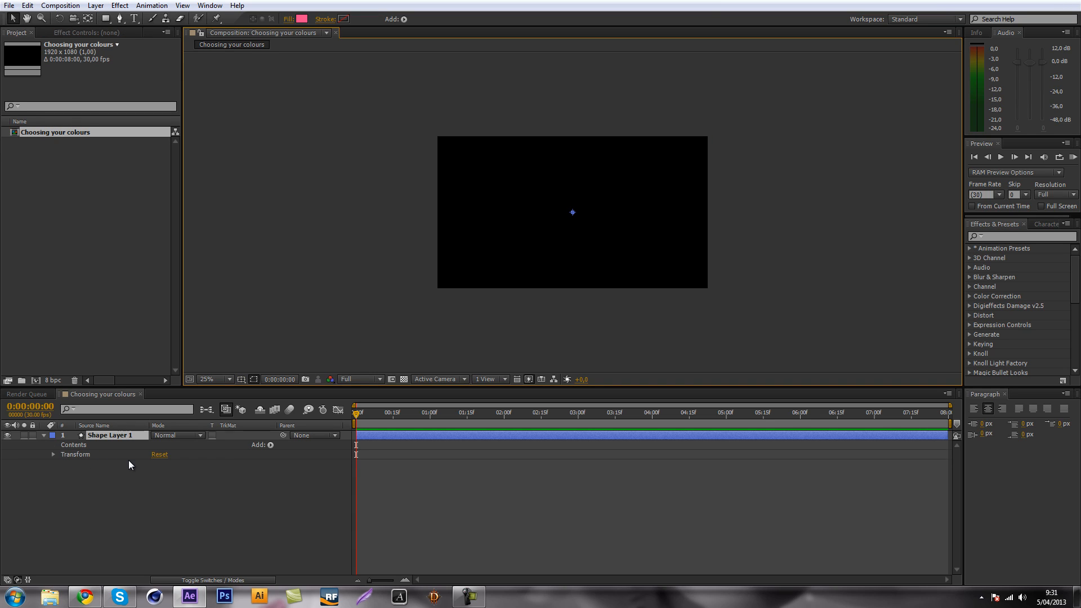
pyautogui.press('Delete')
# Create a composition-sized solid layer in the Choosing your colours composition with the pale yellow colour FCFFD0.
pyautogui.rightClick(131, 448)
pyautogui.moveTo(154, 455)
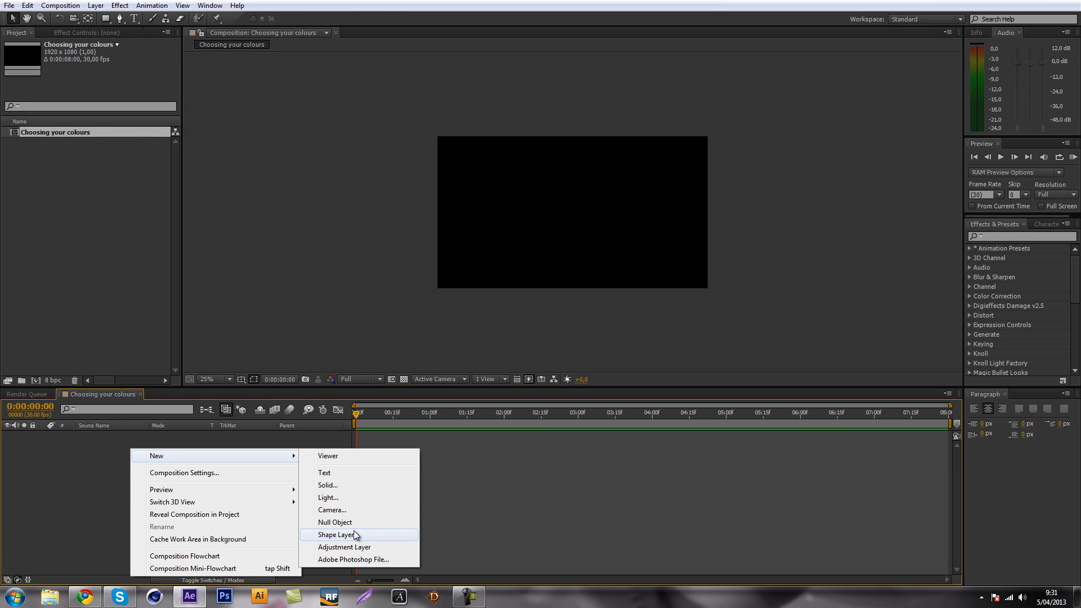
pyautogui.click(338, 484)
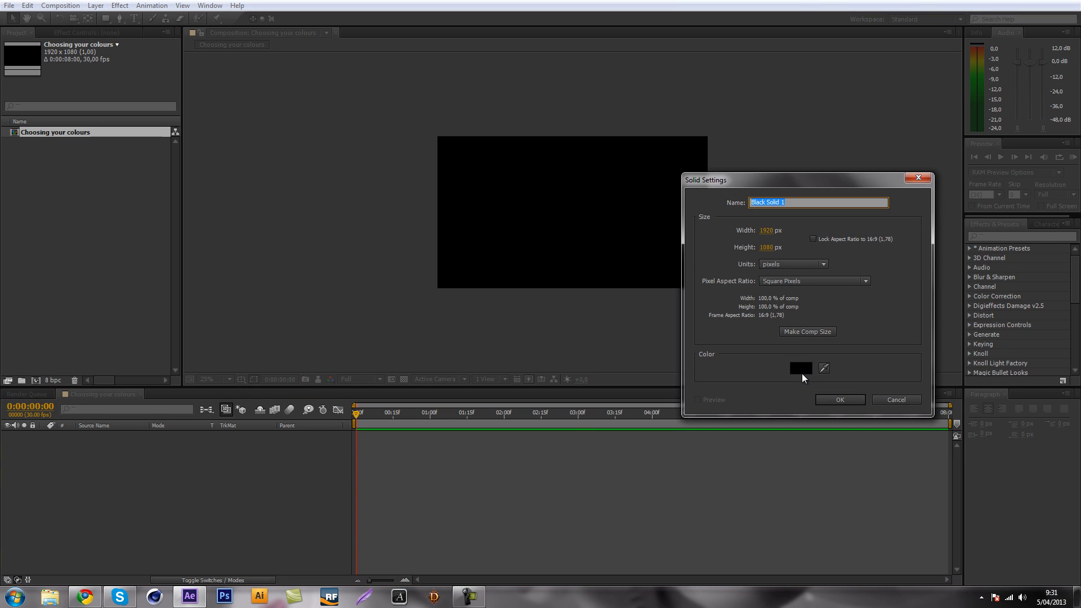
pyautogui.click(800, 369)
pyautogui.moveTo(920, 155); pyautogui.dragTo(908, 224)
pyautogui.moveTo(865, 115); pyautogui.dragTo(810, 94)
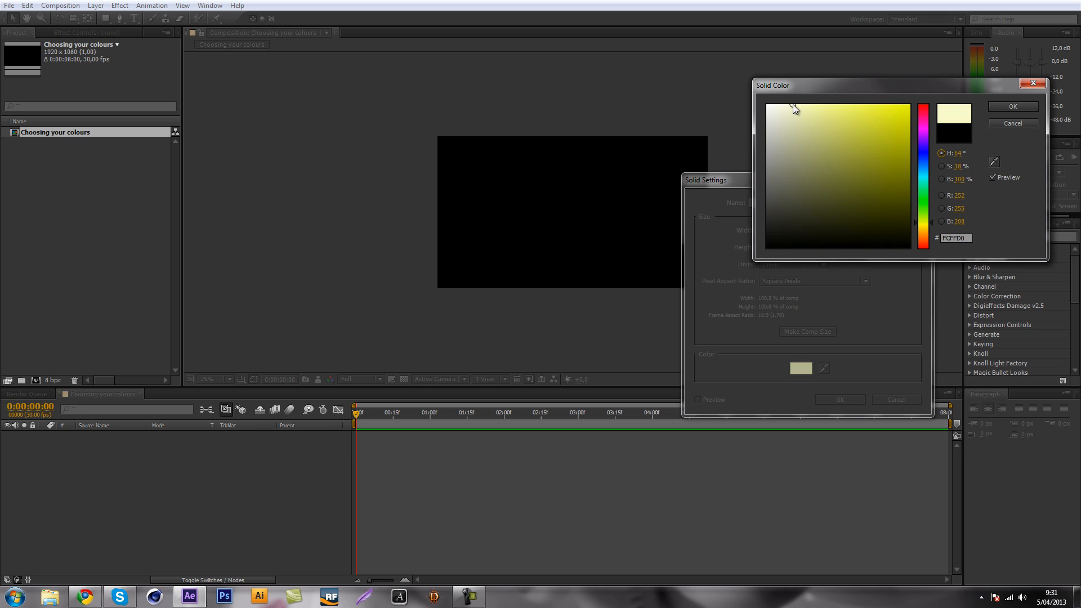
pyautogui.click(1001, 106)
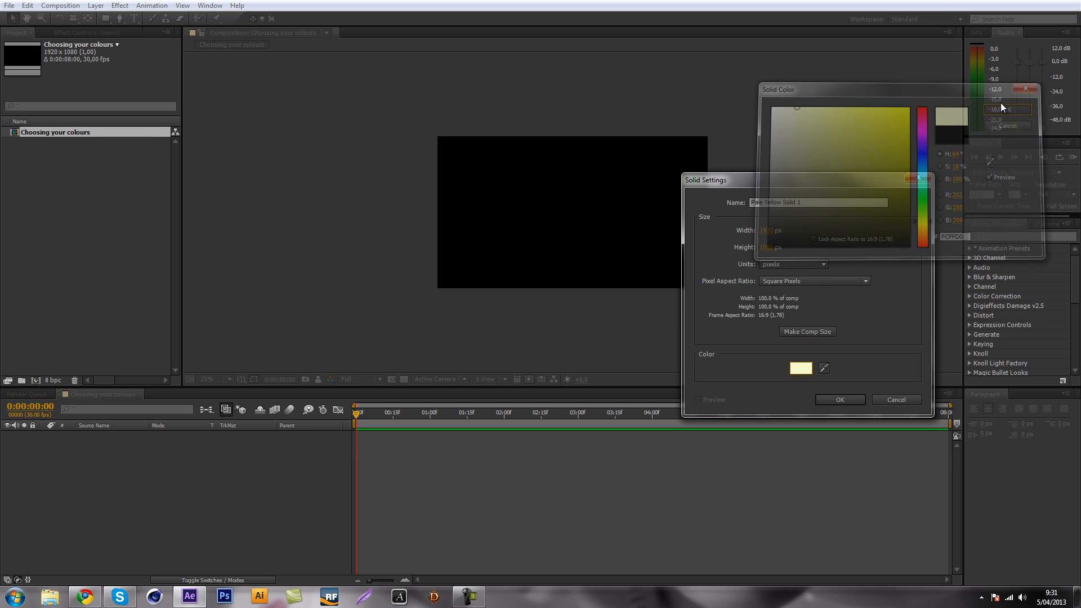
pyautogui.click(847, 405)
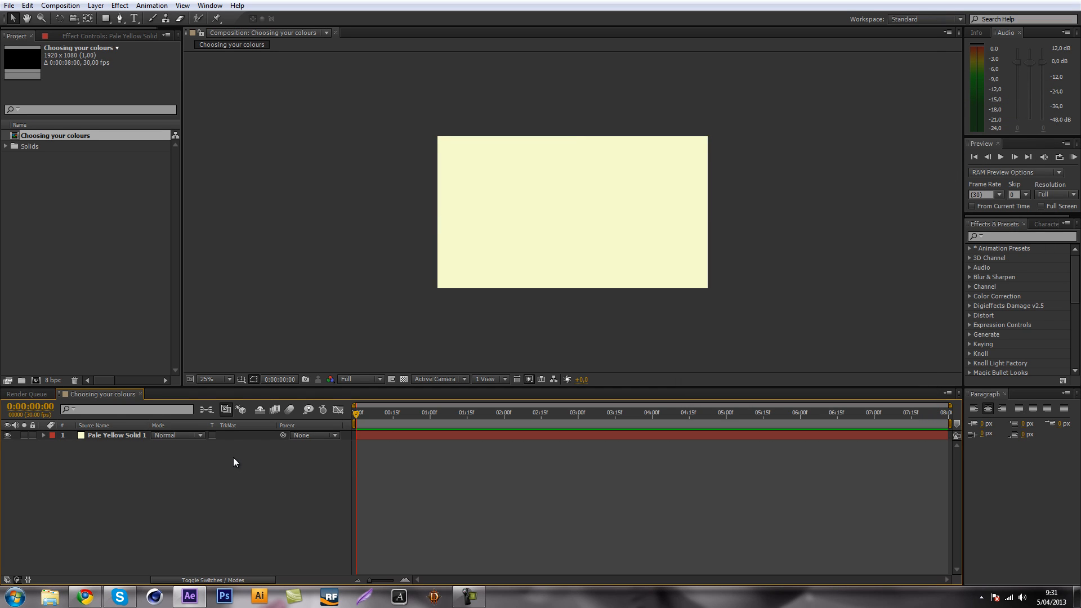
# Search the effects for "gradient" and apply 4-Color Gradient to the pale yellow solid layer.
pyautogui.scroll(1, 623, 232)
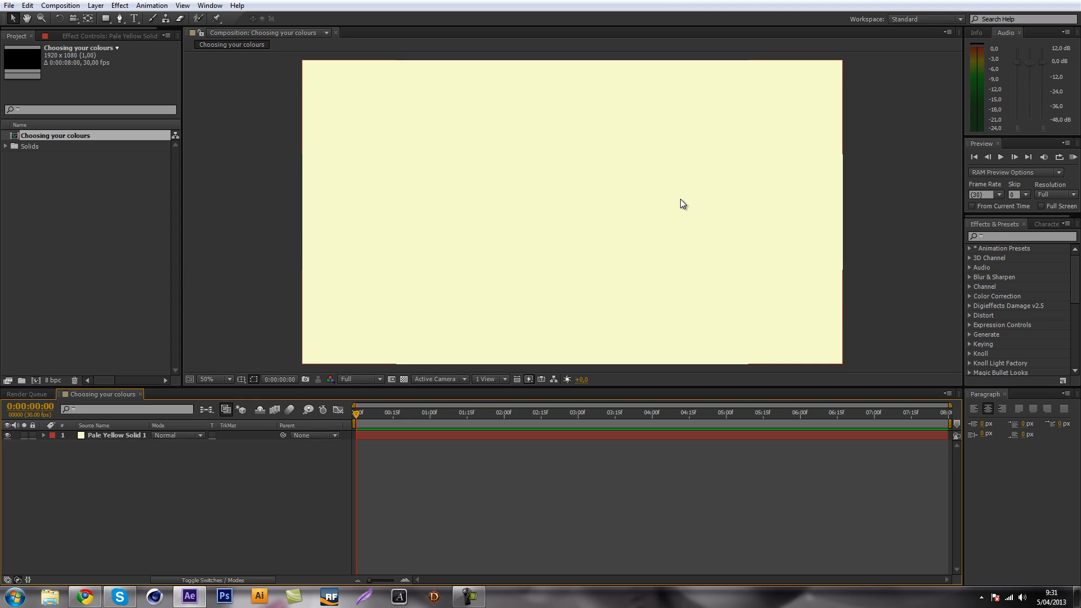
pyautogui.click(1005, 236)
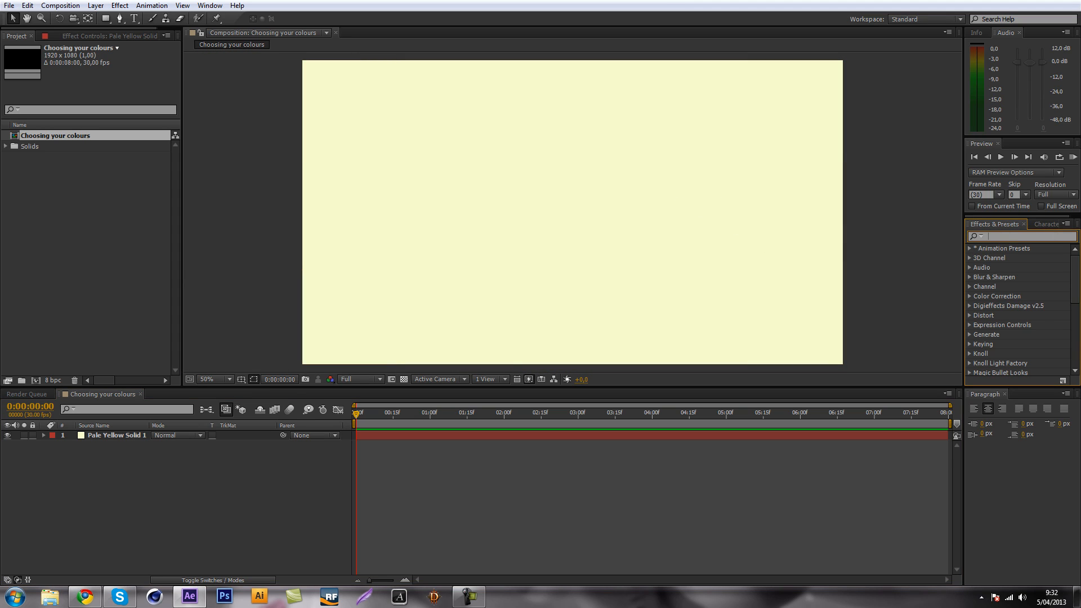
pyautogui.write('gradient')
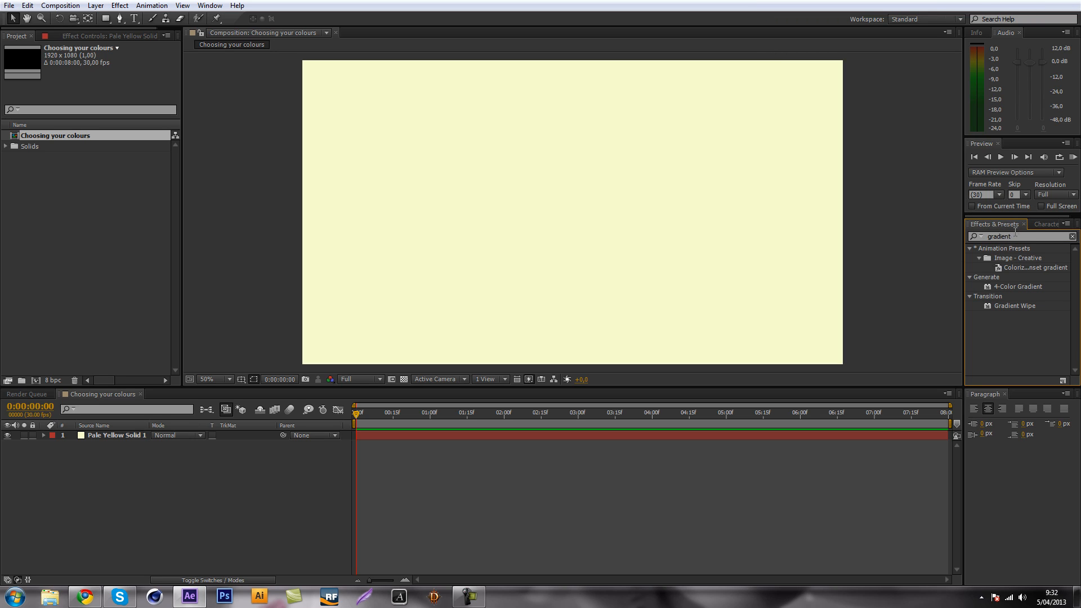
pyautogui.click(210, 6)
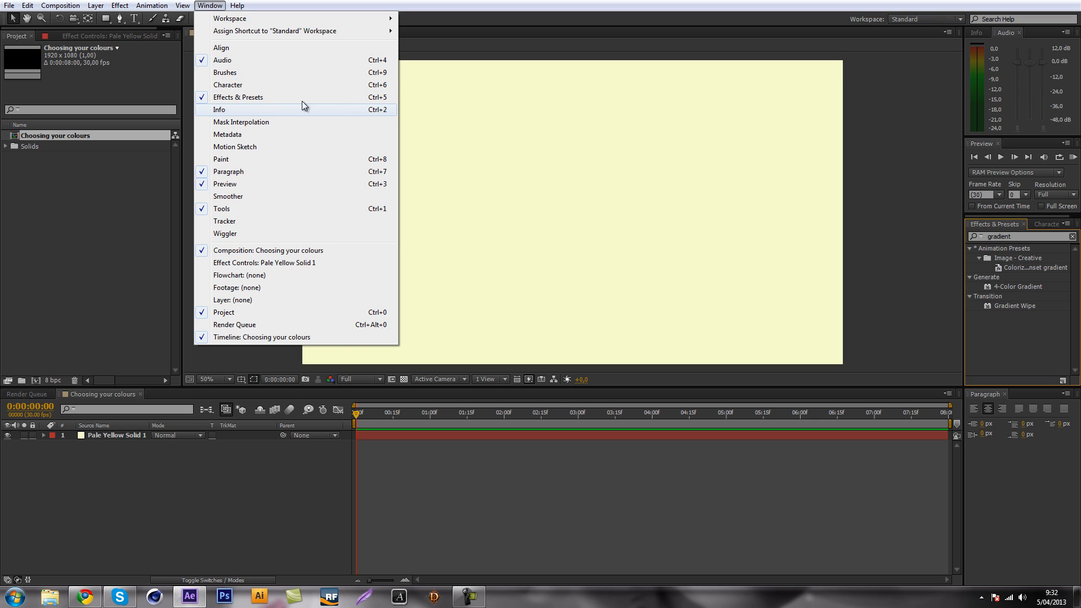
pyautogui.click(1033, 324)
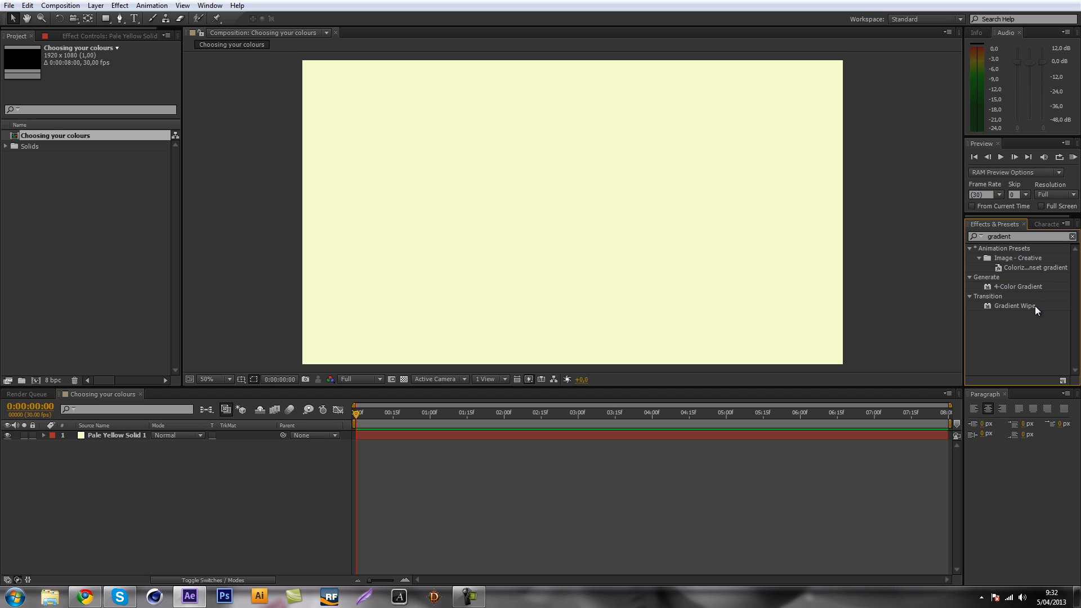
pyautogui.click(1035, 306)
pyautogui.click(1020, 286)
pyautogui.moveTo(1025, 286); pyautogui.dragTo(110, 434)
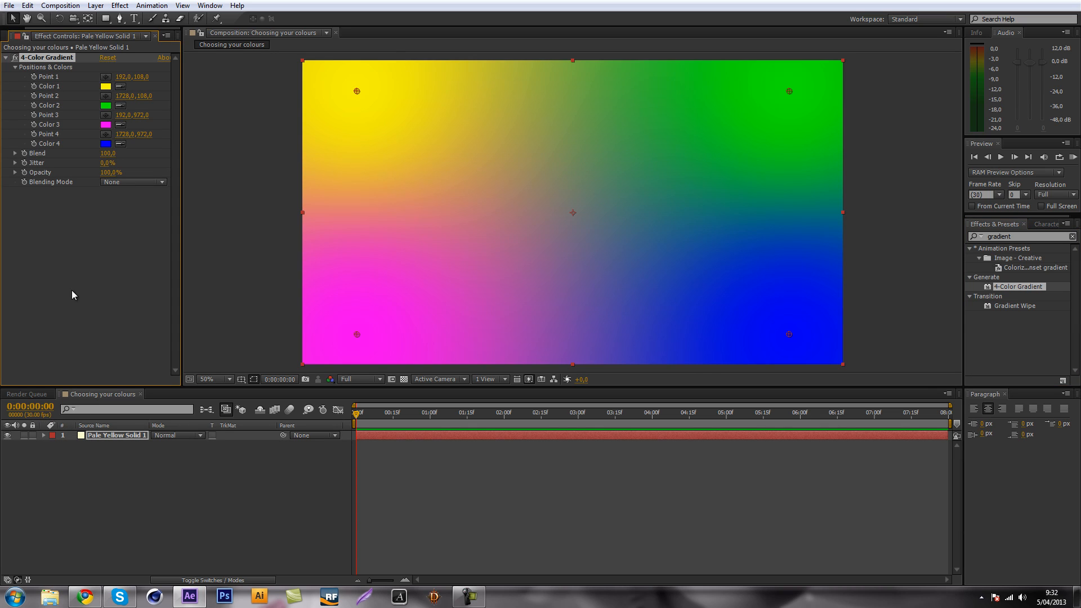
# Set Color 1 of the 4-Color Gradient to the pale yellow FBFBC1.
pyautogui.click(105, 87)
pyautogui.moveTo(883, 137)
pyautogui.mouseDown()
pyautogui.moveTo(873, 109)
pyautogui.moveTo(804, 101)
pyautogui.mouseUp()
pyautogui.click(800, 104)
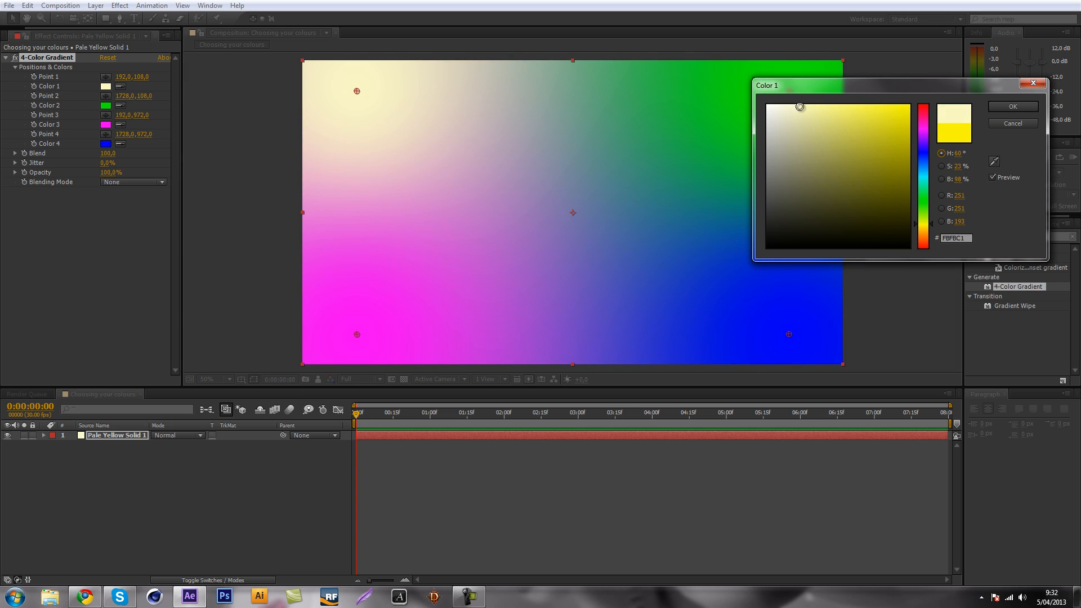
pyautogui.click(1013, 106)
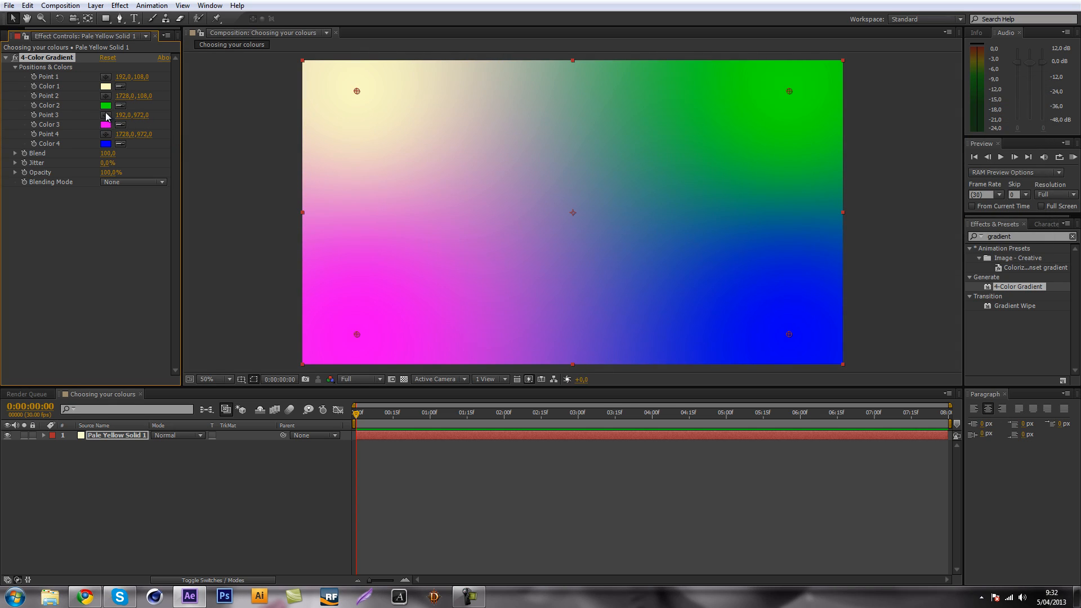
# Set the gradient's Color 2 to pale orange FFE4B1 and move Point 1 closer to its corner, at about 82, 32.
pyautogui.click(106, 105)
pyautogui.moveTo(926, 202); pyautogui.dragTo(926, 233)
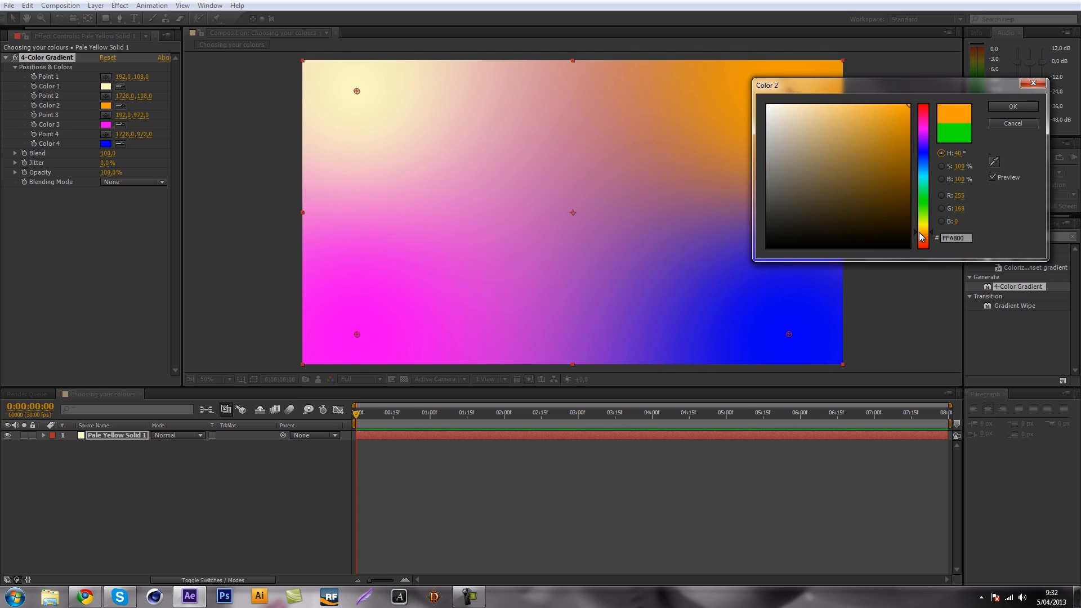
pyautogui.click(810, 105)
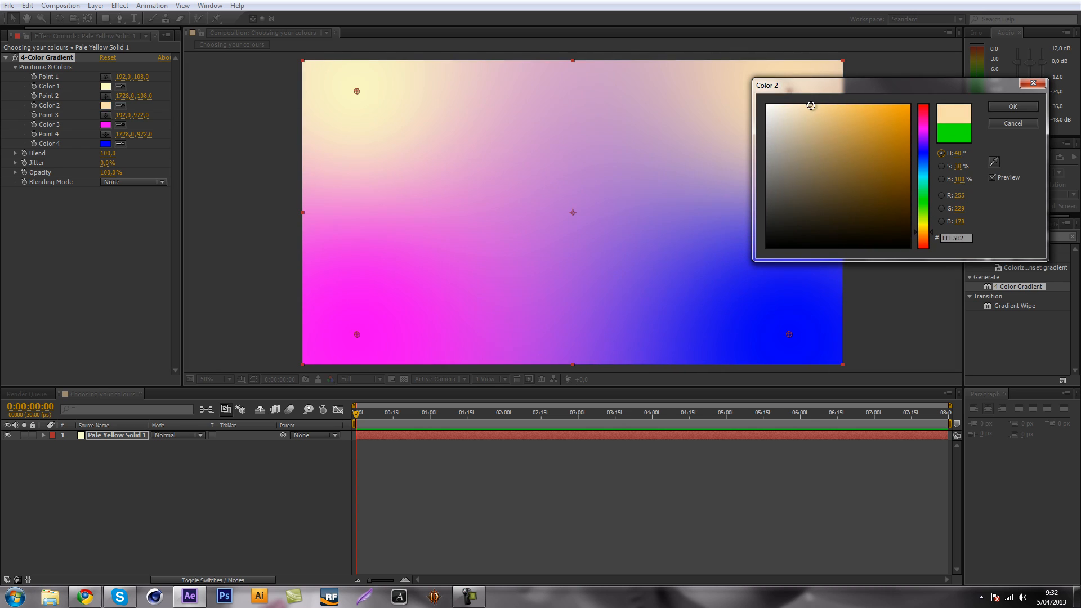
pyautogui.click(1005, 108)
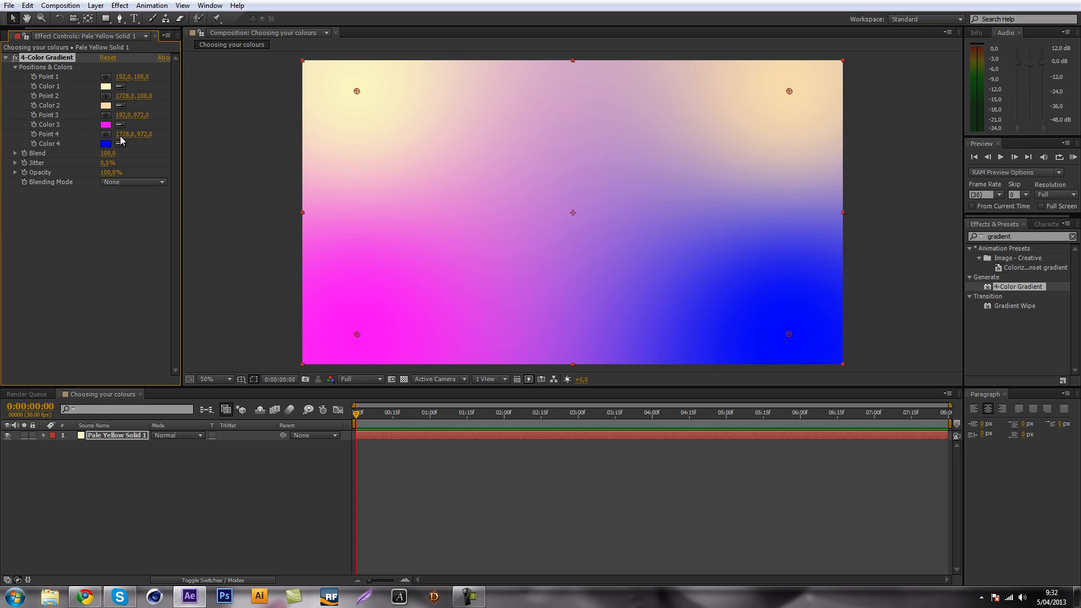
pyautogui.moveTo(357, 91); pyautogui.dragTo(320, 65)
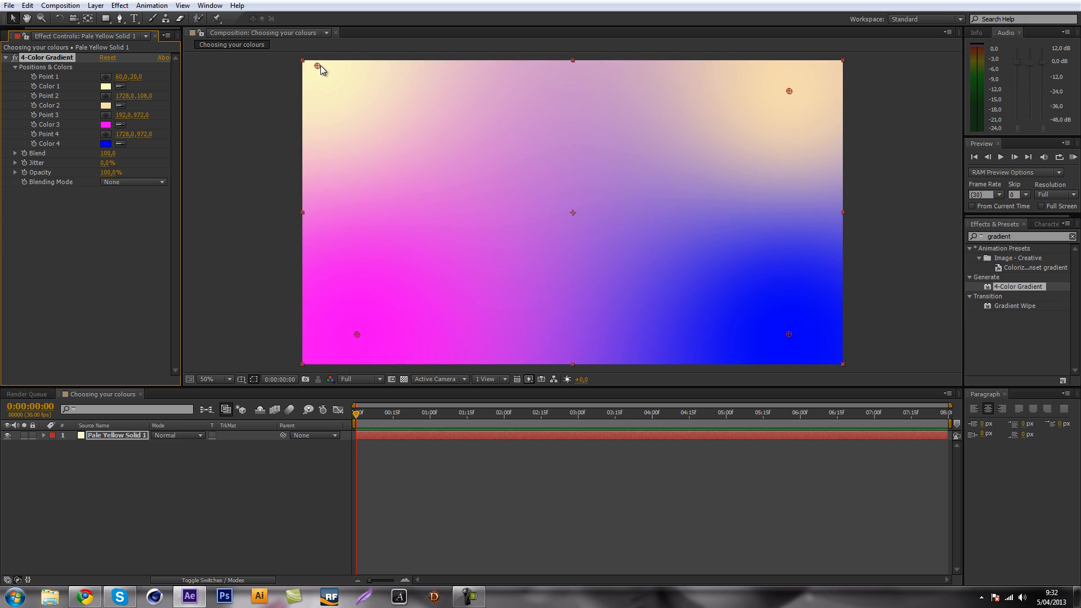
# Set Color 3 of the 4-Color Gradient to the very light green EAFFDA.
pyautogui.click(106, 124)
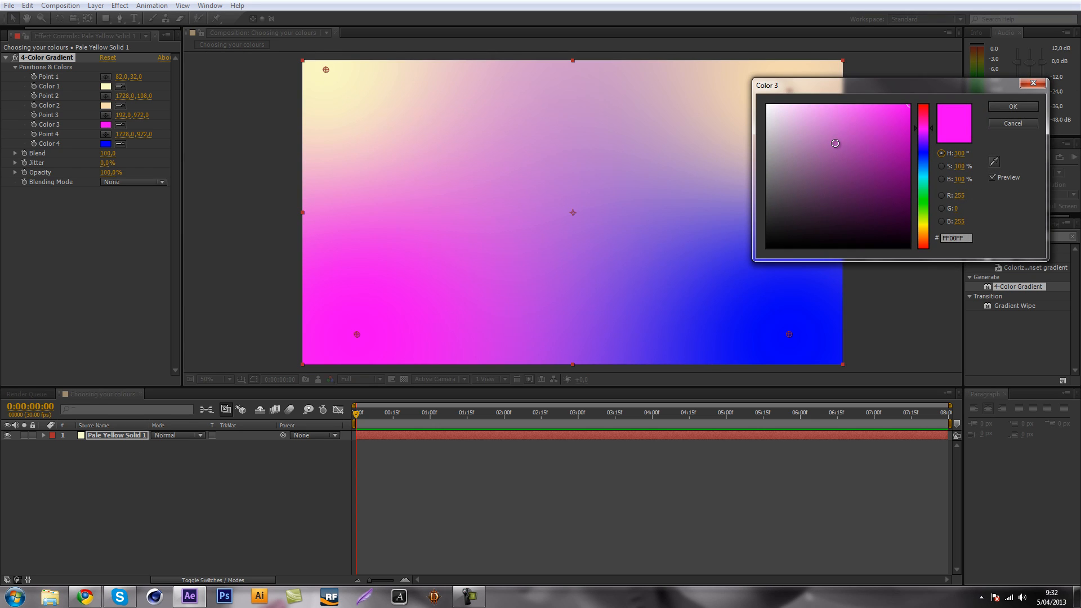
pyautogui.moveTo(923, 145); pyautogui.dragTo(922, 228)
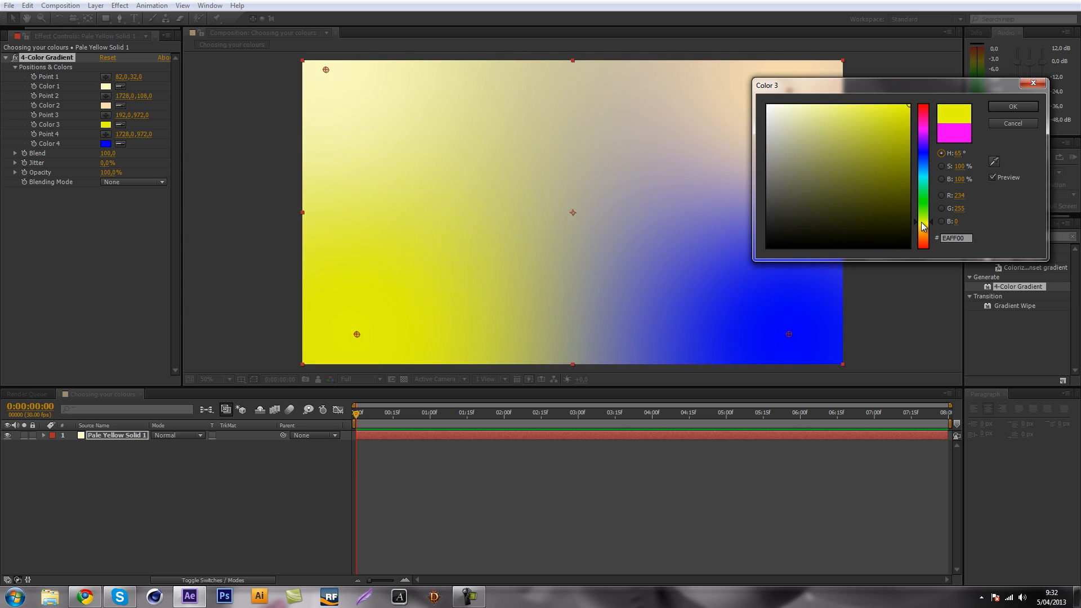
pyautogui.moveTo(922, 190); pyautogui.dragTo(922, 160)
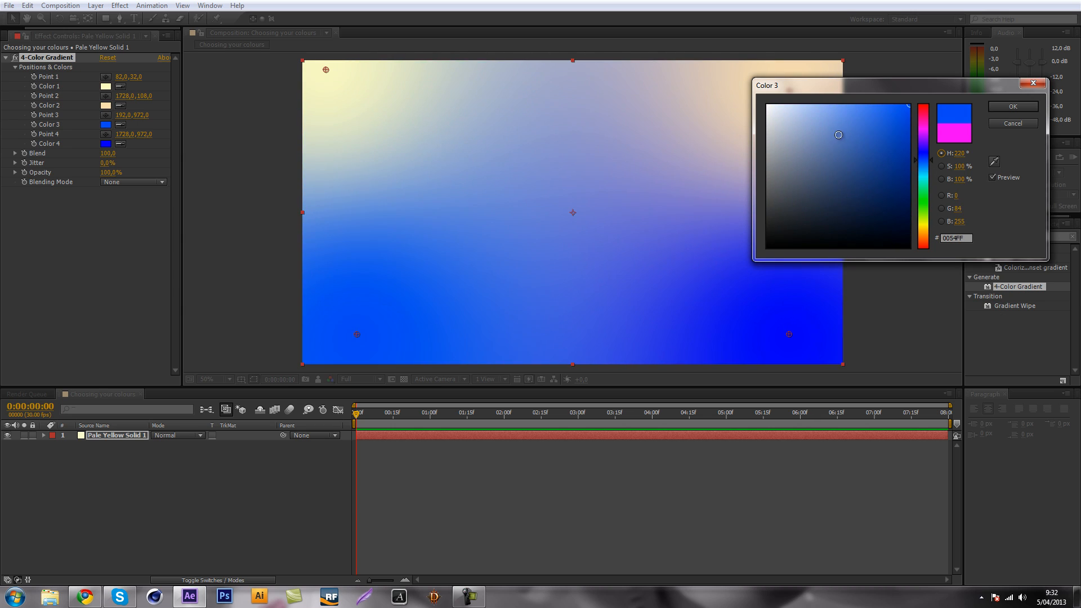
pyautogui.moveTo(840, 135); pyautogui.dragTo(799, 105)
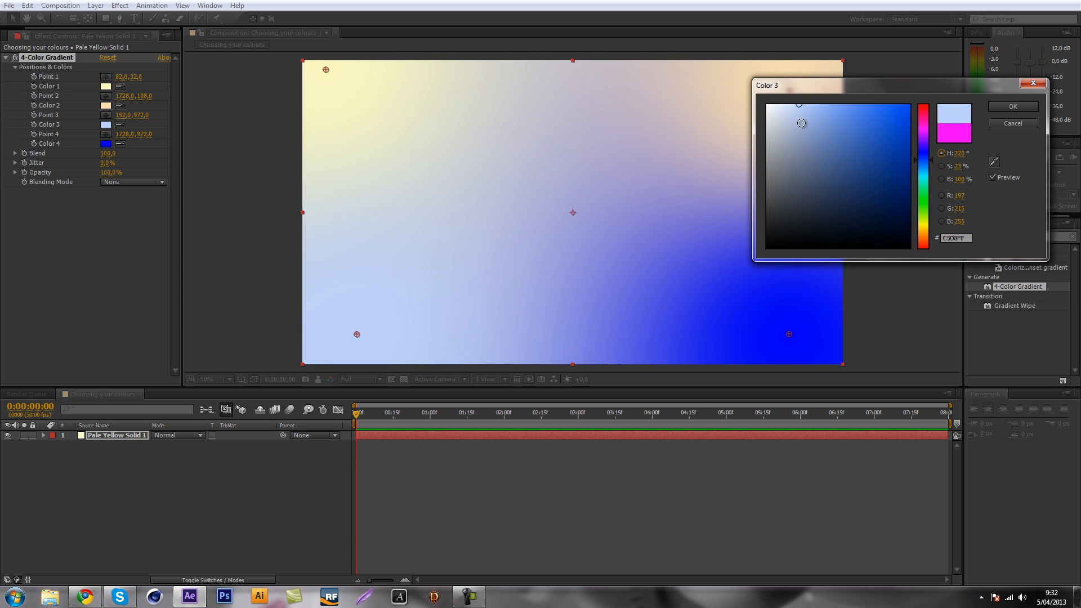
pyautogui.click(787, 102)
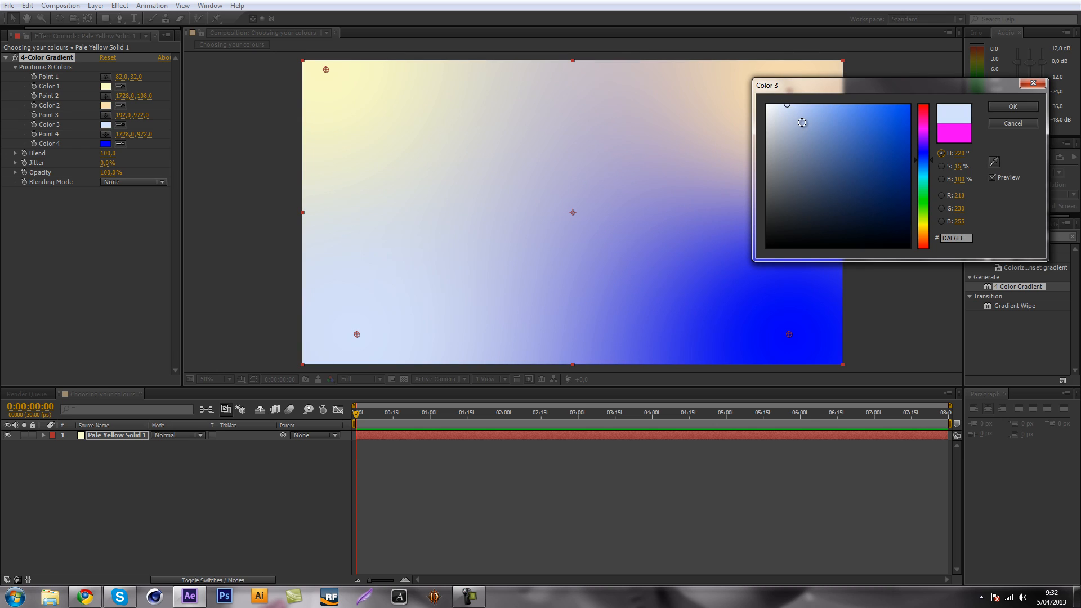
pyautogui.moveTo(924, 192); pyautogui.dragTo(925, 211)
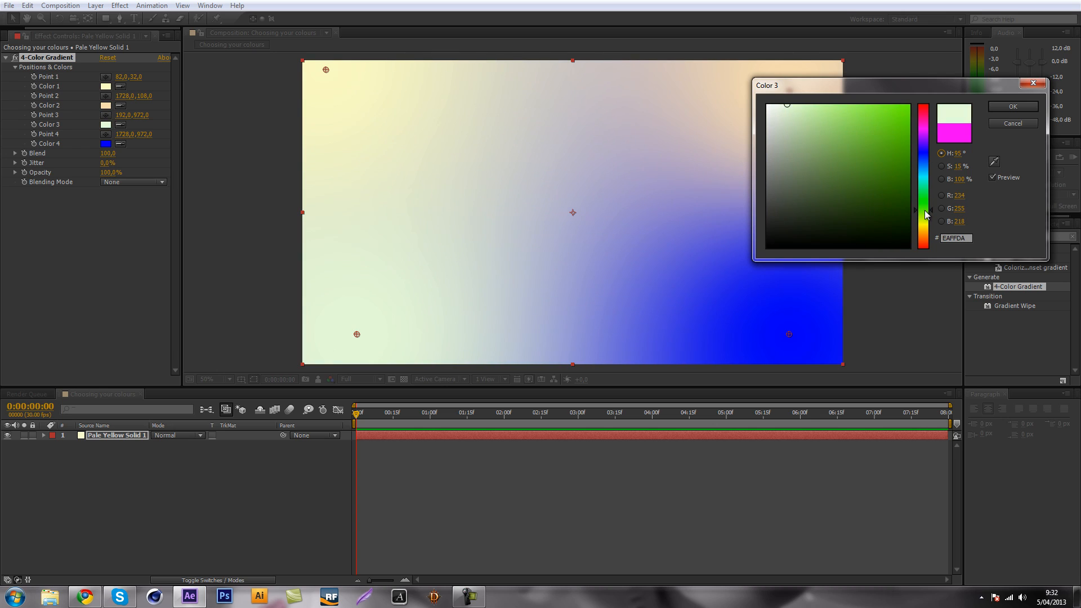
pyautogui.click(1012, 106)
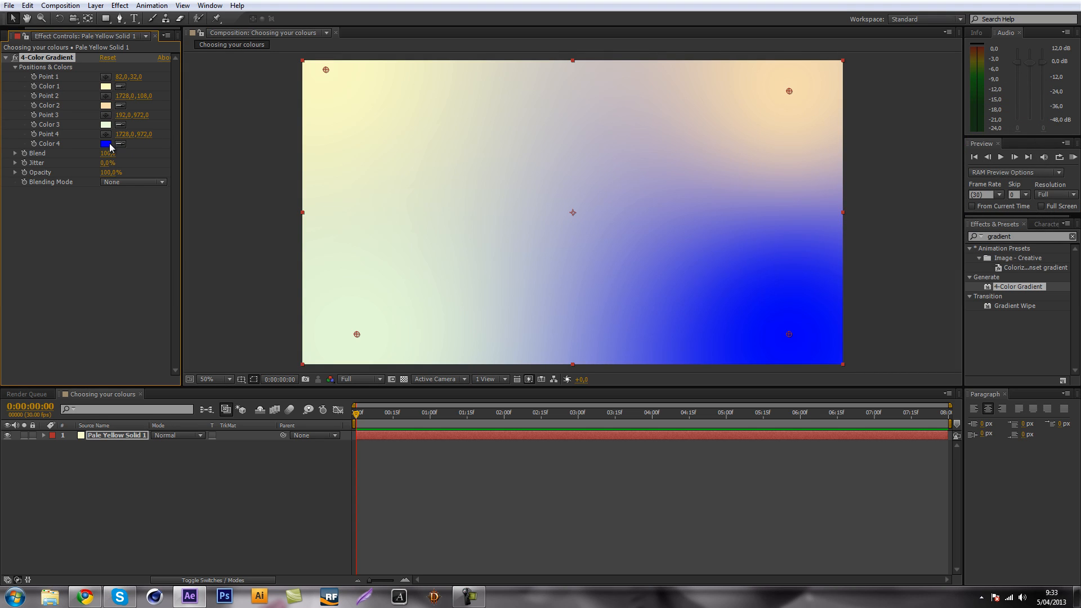
# Set Color 4 of the 4-Color Gradient to the light yellow FFFEC3.
pyautogui.click(106, 144)
pyautogui.moveTo(926, 242); pyautogui.dragTo(929, 228)
pyautogui.click(805, 107)
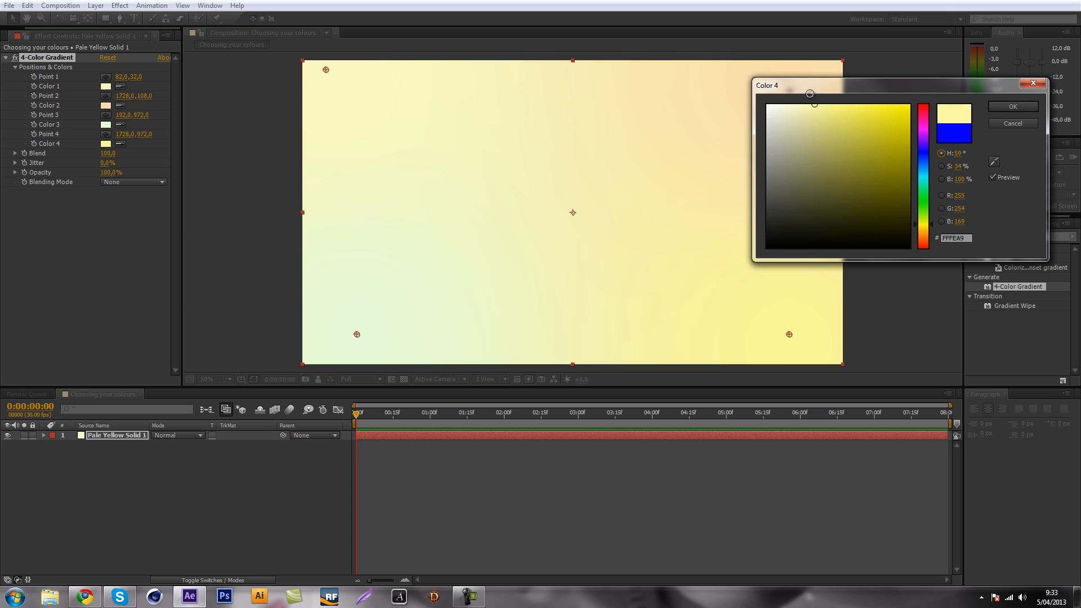
pyautogui.click(1013, 106)
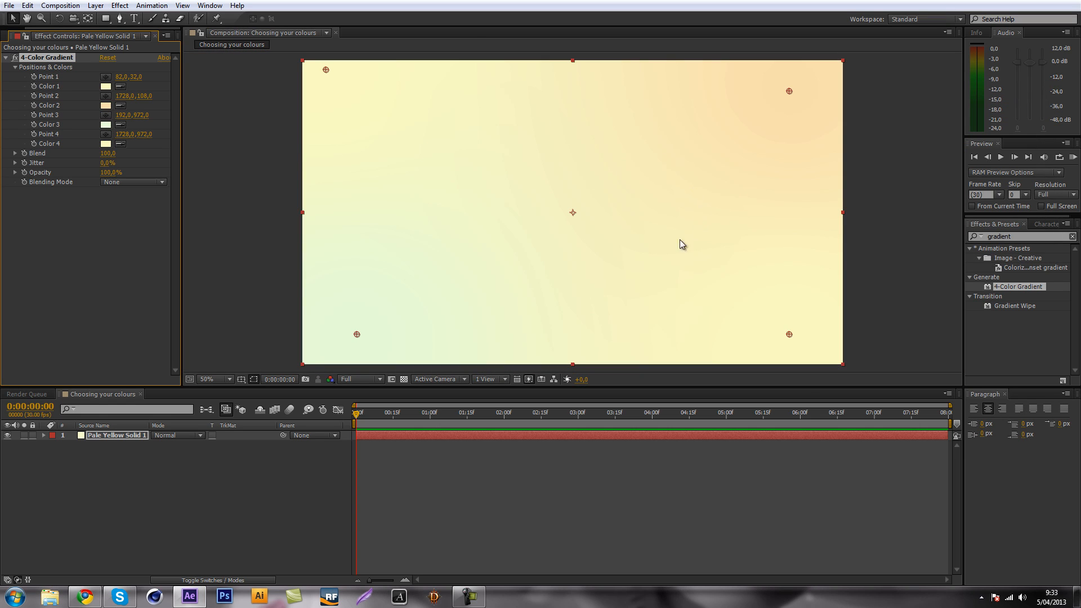
# Move the gradient points outward: Point 1 to about 42, 30, Point 2 to 1944, -14, Point 3 to 44, 1048 and Point 4 to 1926, 1056.
pyautogui.click(15, 58)
pyautogui.click(15, 58)
pyautogui.click(15, 58)
pyautogui.click(15, 58)
pyautogui.moveTo(357, 336); pyautogui.dragTo(314, 354)
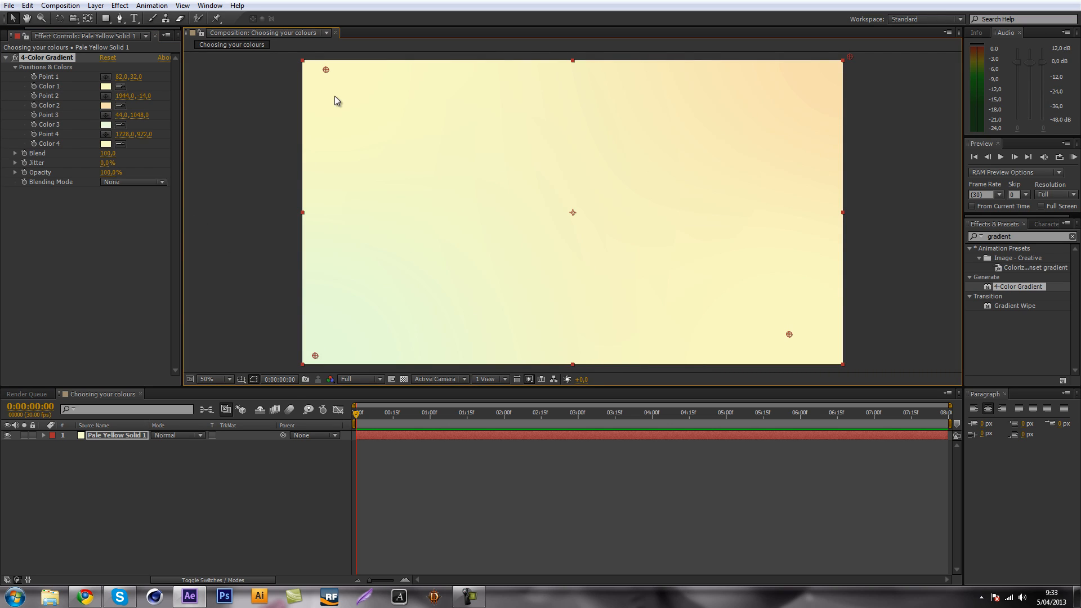
pyautogui.moveTo(326, 70); pyautogui.dragTo(315, 71)
pyautogui.moveTo(787, 334); pyautogui.dragTo(835, 364)
pyautogui.click(148, 467)
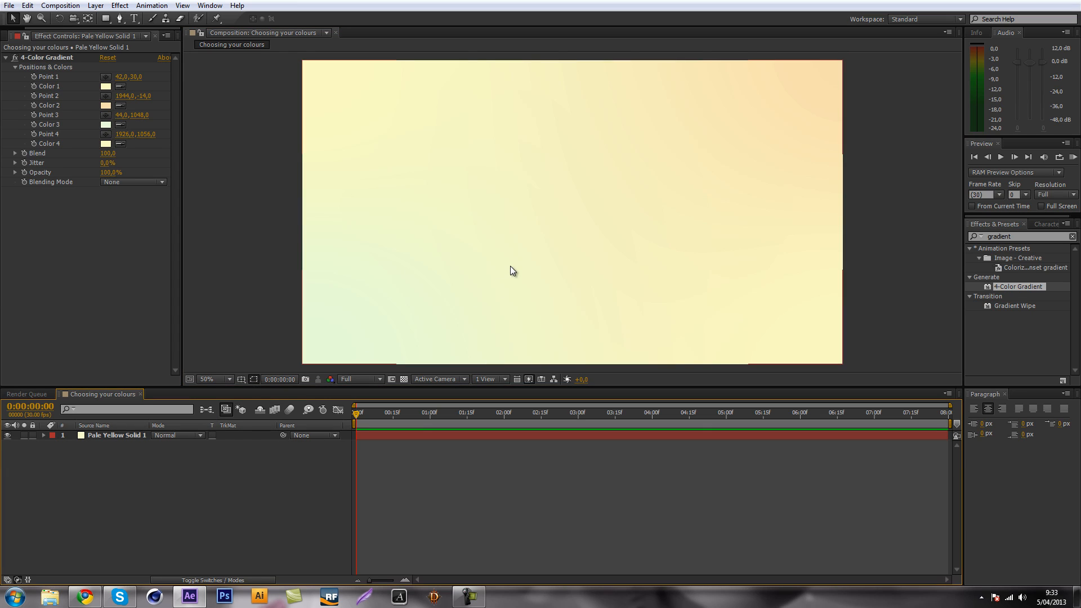
# Try several dark shades for Color 1 of the 4-Color Gradient and apply a very dark navy blue with a hue of about 229°.
pyautogui.scroll(-4, 511, 267)
pyautogui.scroll(4, 518, 268)
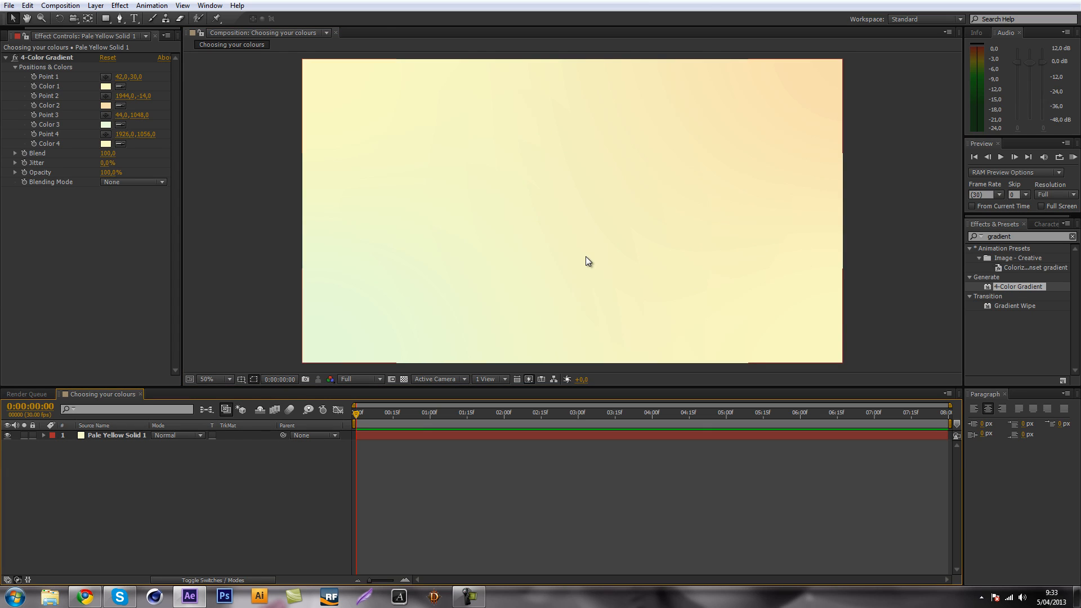
pyautogui.scroll(-2, 586, 256)
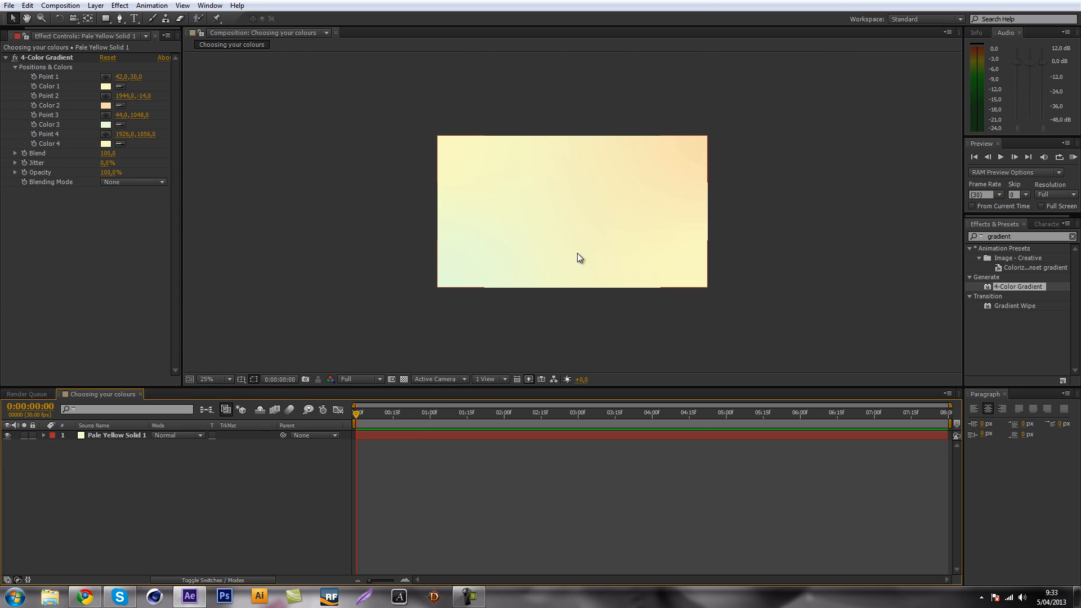
pyautogui.click(106, 86)
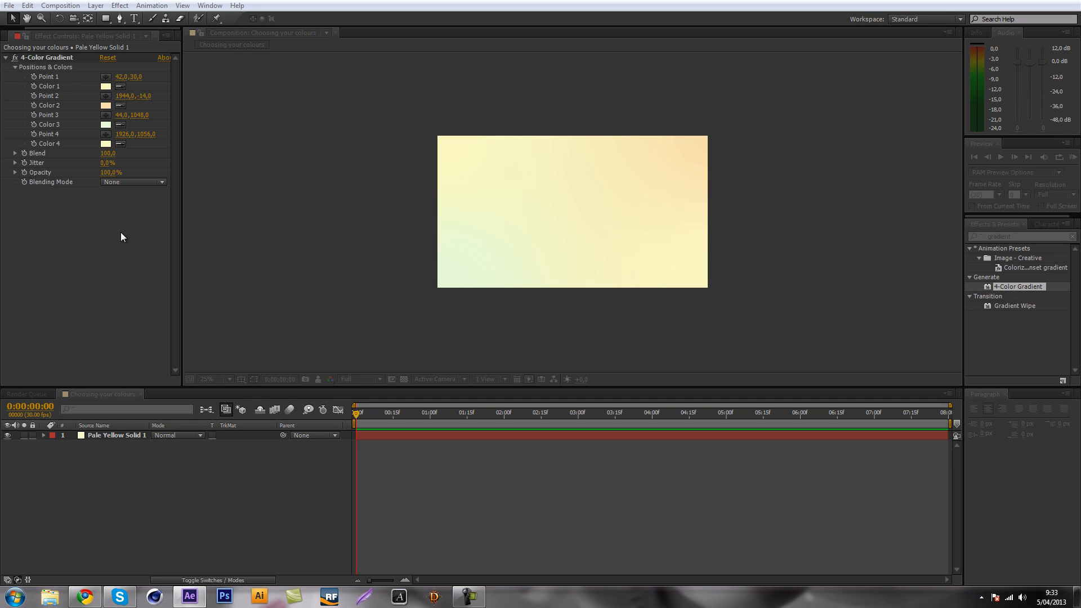
pyautogui.click(764, 232)
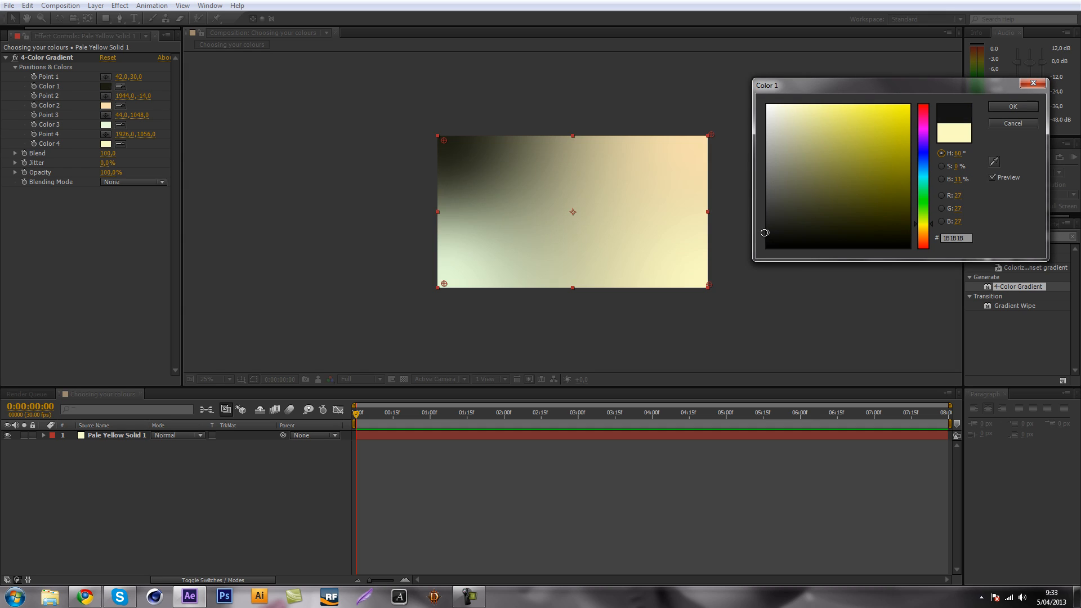
pyautogui.moveTo(769, 235); pyautogui.dragTo(745, 234)
pyautogui.moveTo(821, 184)
pyautogui.mouseDown()
pyautogui.moveTo(714, 206)
pyautogui.moveTo(756, 222)
pyautogui.mouseUp()
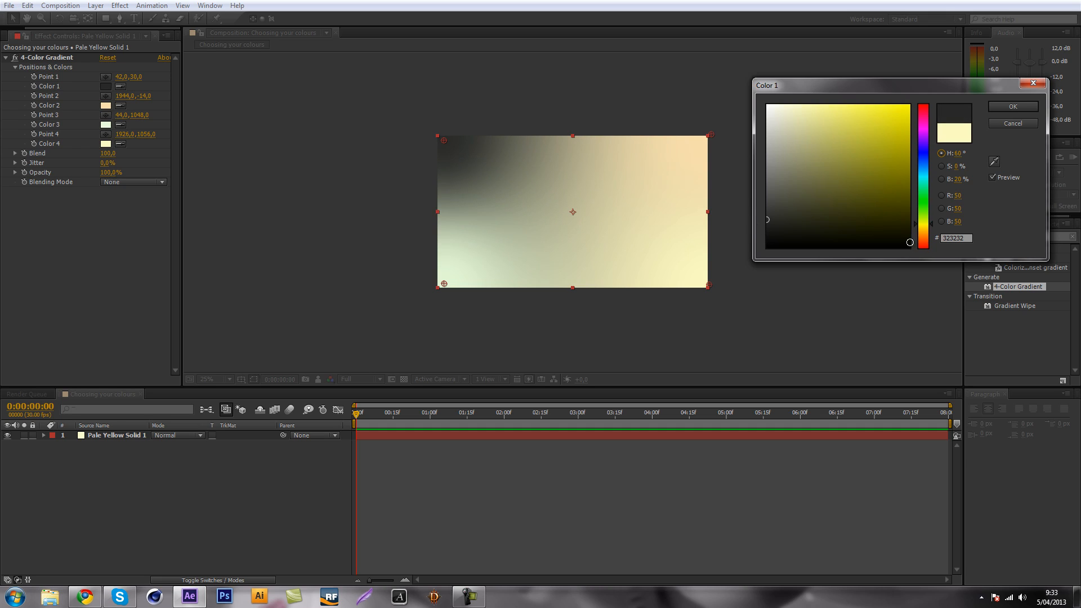
pyautogui.click(827, 227)
pyautogui.moveTo(825, 225)
pyautogui.mouseDown()
pyautogui.moveTo(837, 205)
pyautogui.moveTo(821, 229)
pyautogui.moveTo(829, 223)
pyautogui.mouseUp()
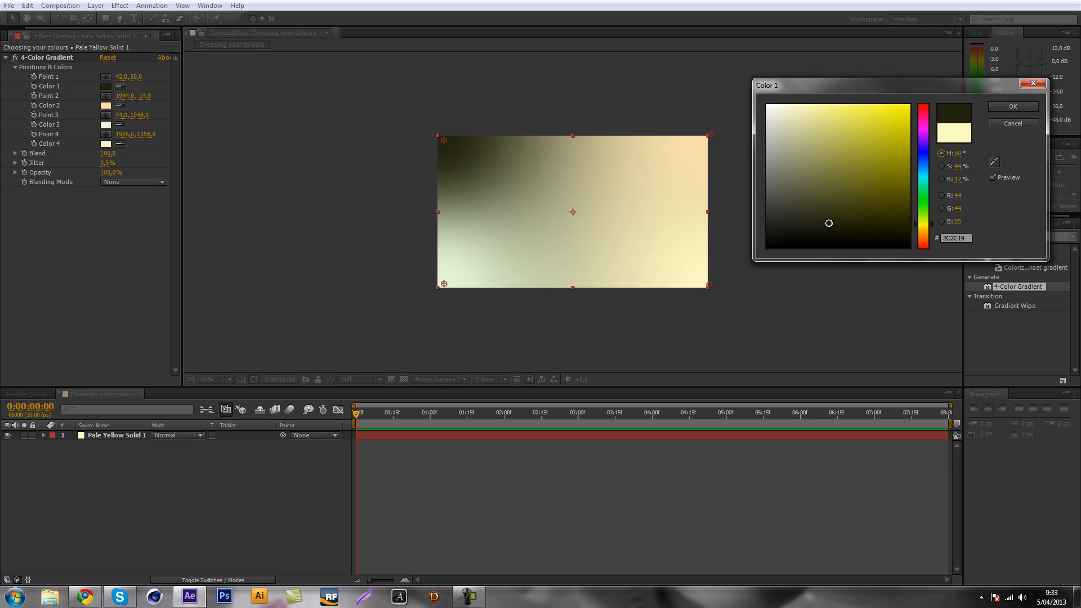
pyautogui.moveTo(926, 235); pyautogui.dragTo(923, 258)
pyautogui.click(828, 235)
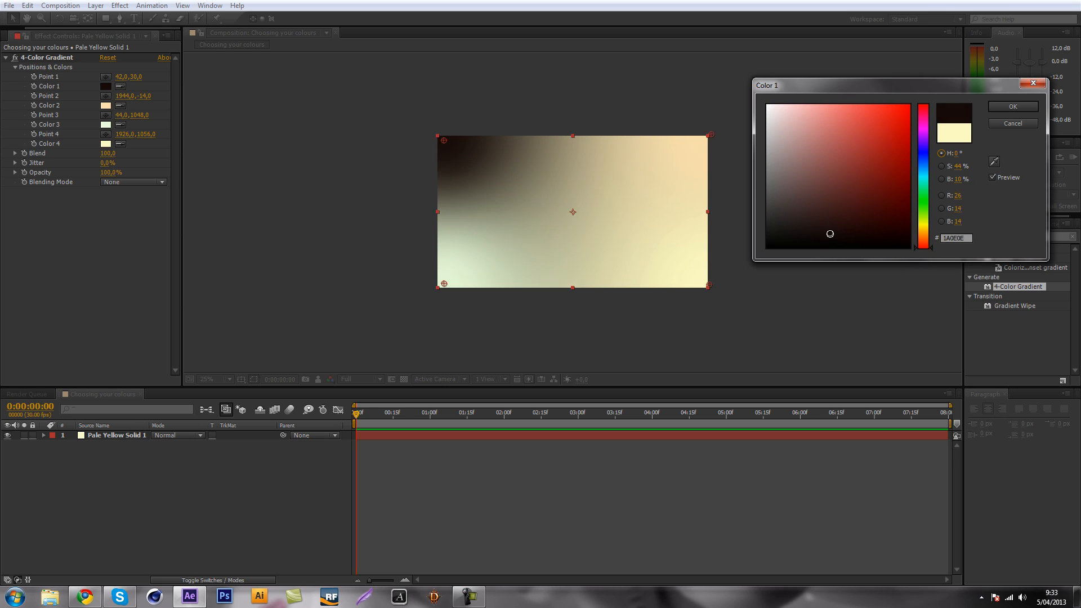
pyautogui.moveTo(937, 237); pyautogui.dragTo(936, 155)
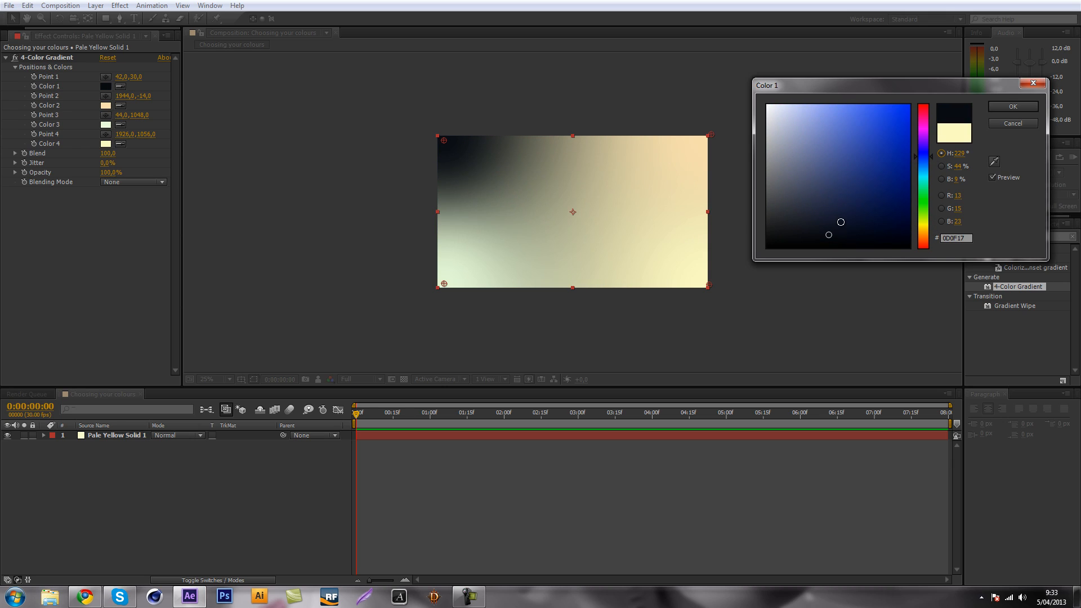
pyautogui.moveTo(827, 233); pyautogui.dragTo(830, 229)
pyautogui.click(995, 107)
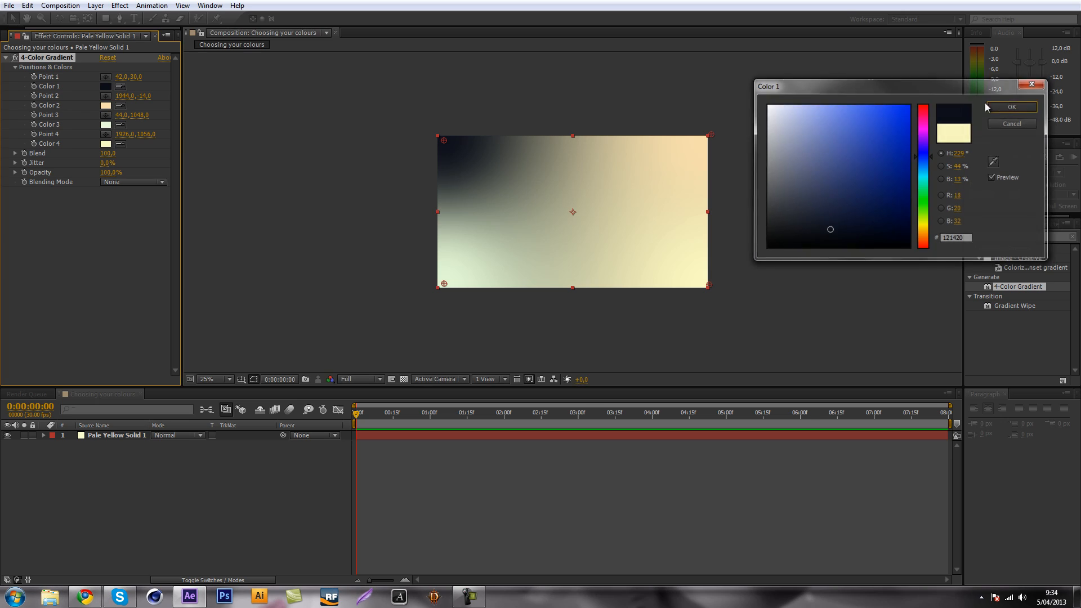
# Set Color 2 of the 4-Color Gradient to a very dark navy blue with a hue of about 233°.
pyautogui.click(107, 103)
pyautogui.click(925, 154)
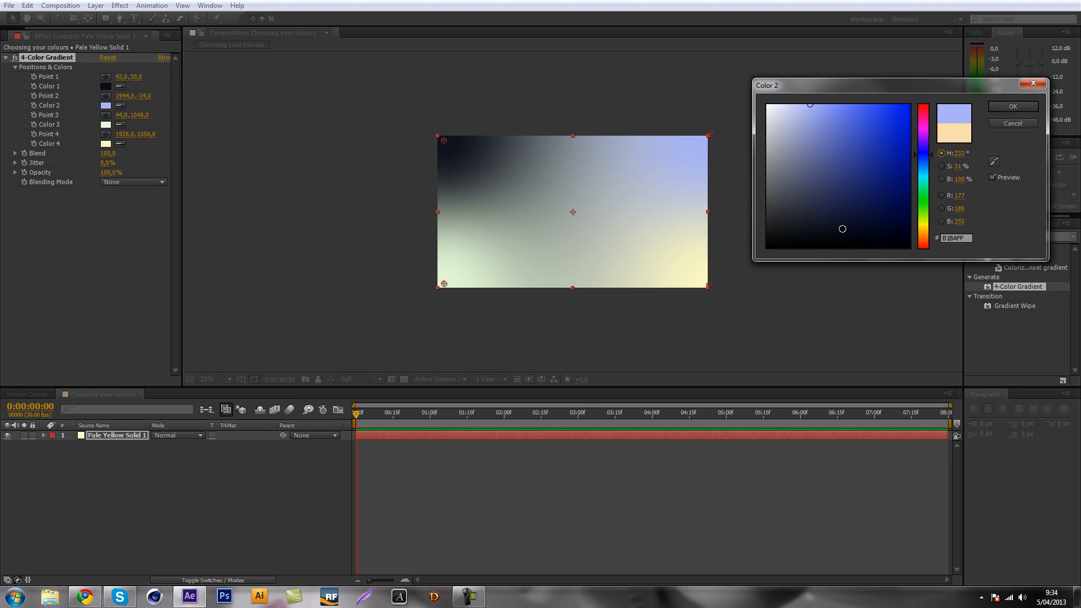
pyautogui.click(843, 228)
pyautogui.click(995, 107)
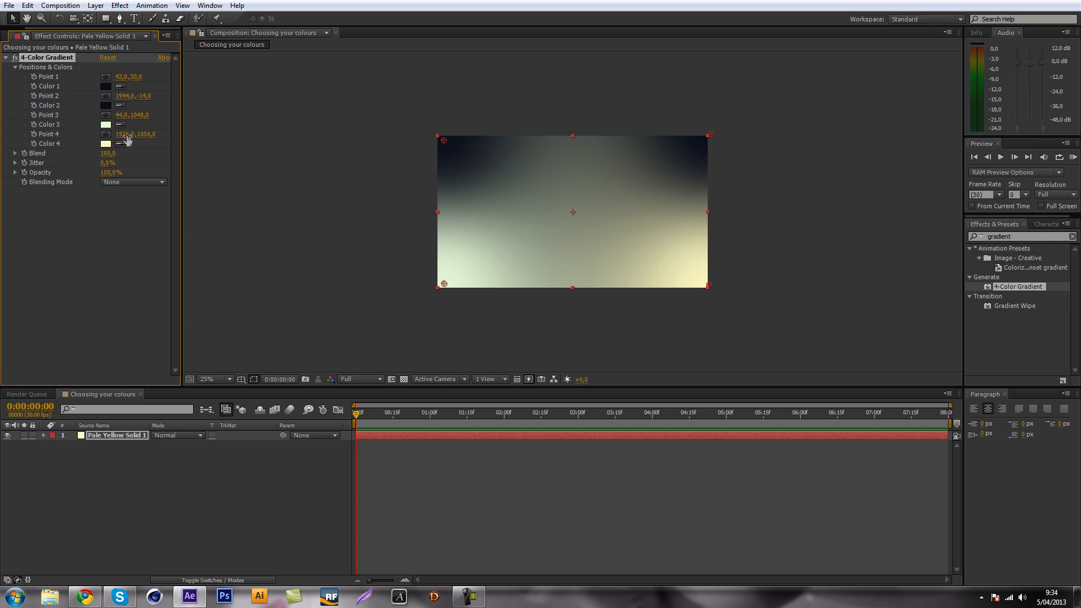
# Set Color 3 of the 4-Color Gradient to the near-black blue 080B0E.
pyautogui.click(106, 125)
pyautogui.click(924, 167)
pyautogui.moveTo(924, 168); pyautogui.dragTo(924, 177)
pyautogui.moveTo(837, 230); pyautogui.dragTo(832, 239)
pyautogui.click(923, 166)
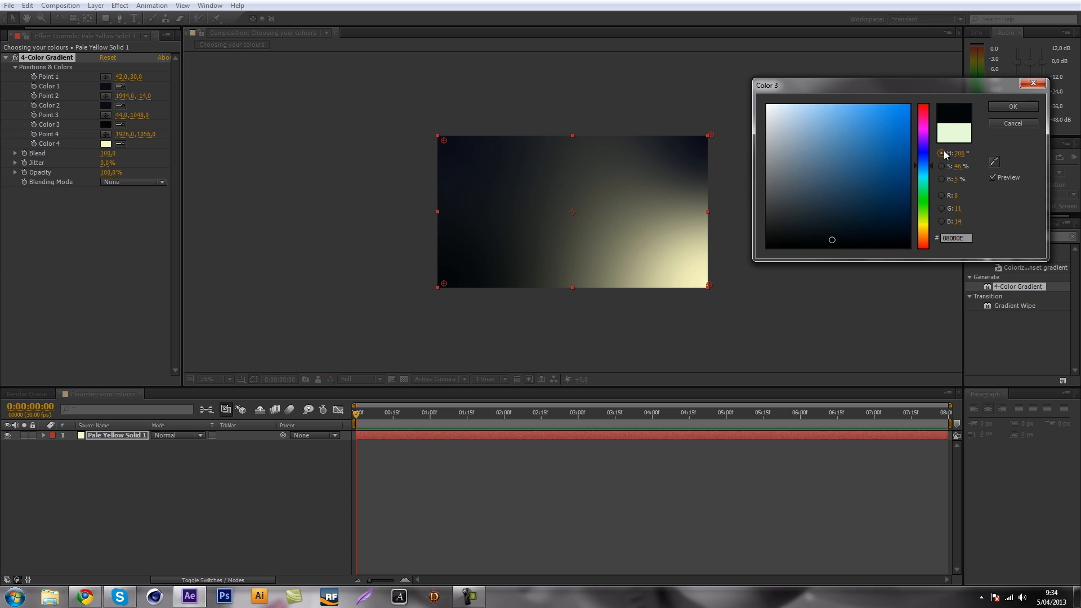
pyautogui.click(1020, 107)
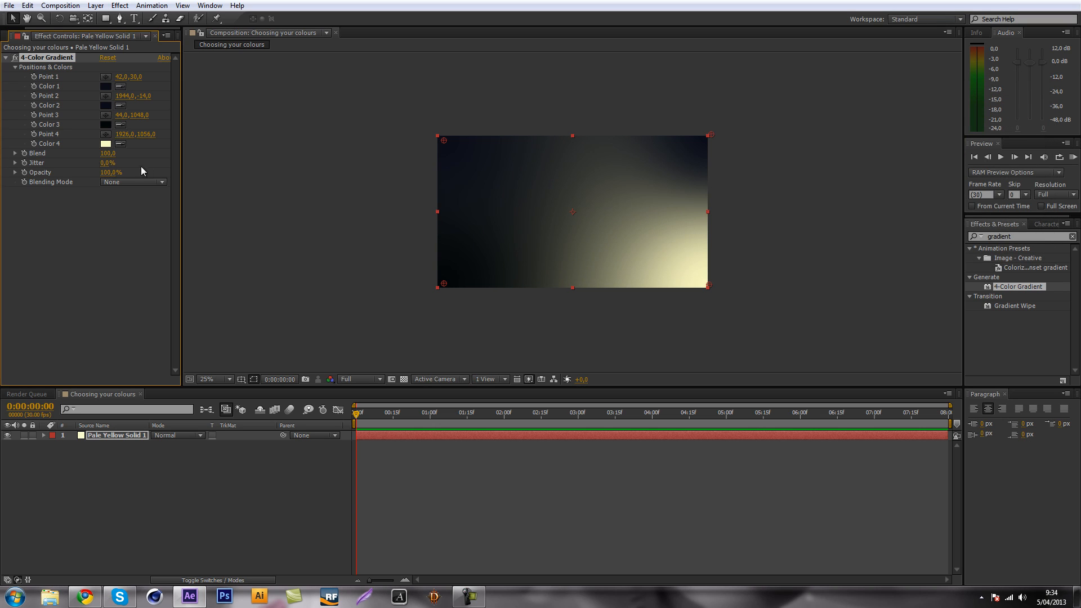
# Set Color 4 of the 4-Color Gradient to a very dark blue with a hue of about 219°.
pyautogui.click(105, 143)
pyautogui.moveTo(924, 226); pyautogui.dragTo(924, 161)
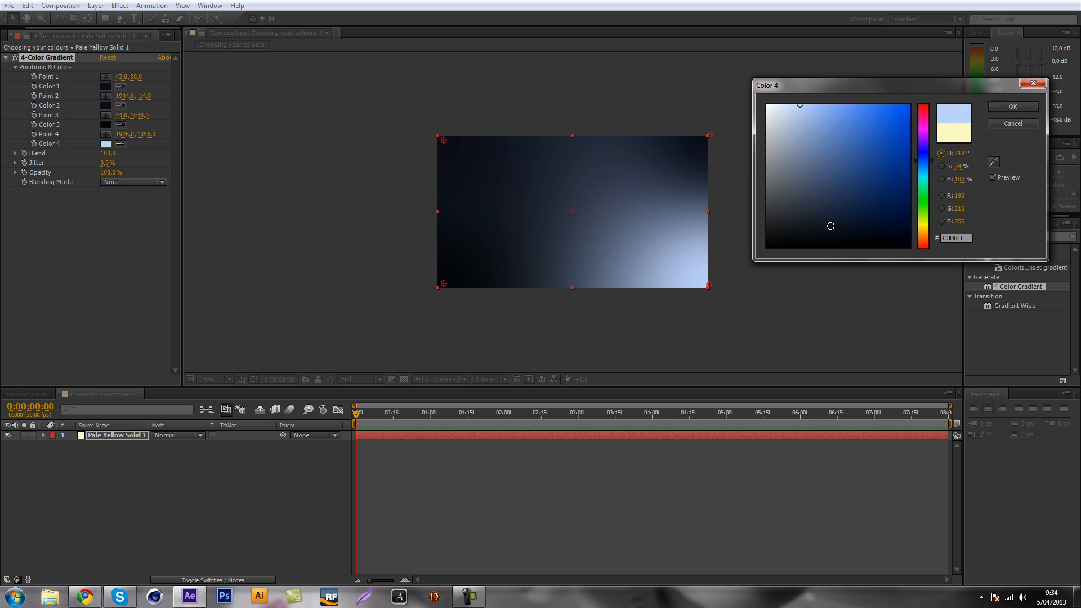
pyautogui.click(830, 225)
pyautogui.click(1012, 106)
# Raise the gradient's Jitter to 13.6% to break up the banding in the dark background.
pyautogui.press('.')
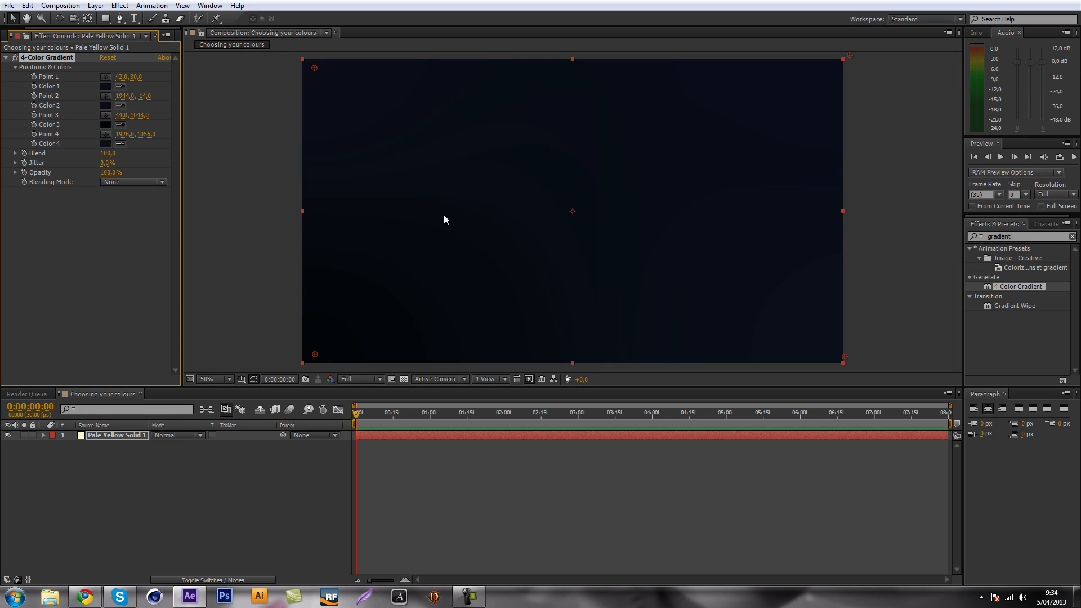
pyautogui.moveTo(103, 164)
pyautogui.mouseDown()
pyautogui.moveTo(143, 160)
pyautogui.moveTo(93, 163)
pyautogui.mouseUp()
pyautogui.press('.')
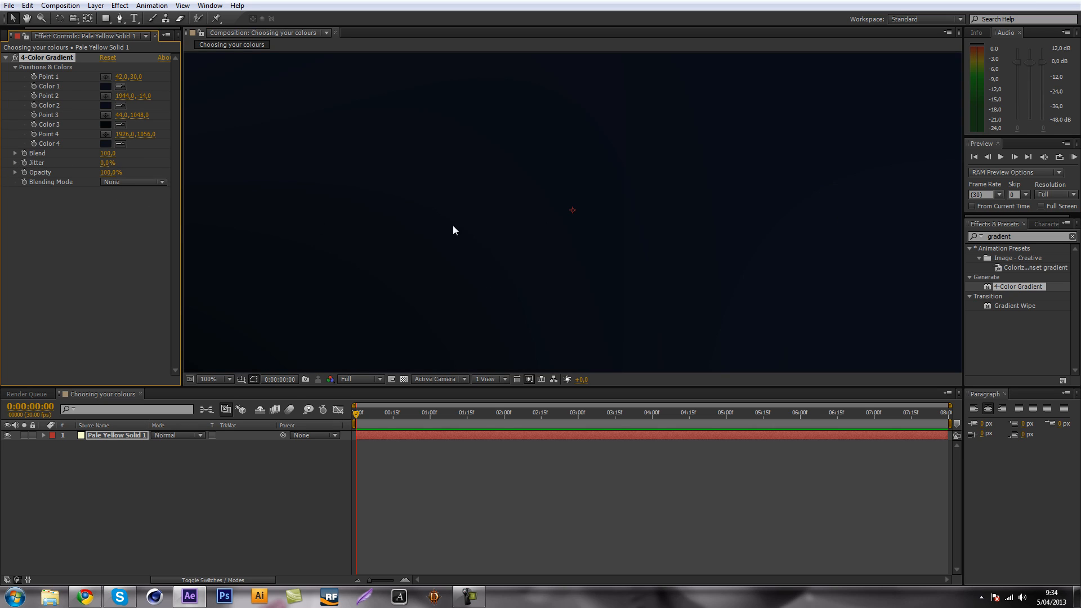
pyautogui.press(',')
pyautogui.press(',')
pyautogui.moveTo(104, 162); pyautogui.dragTo(174, 170)
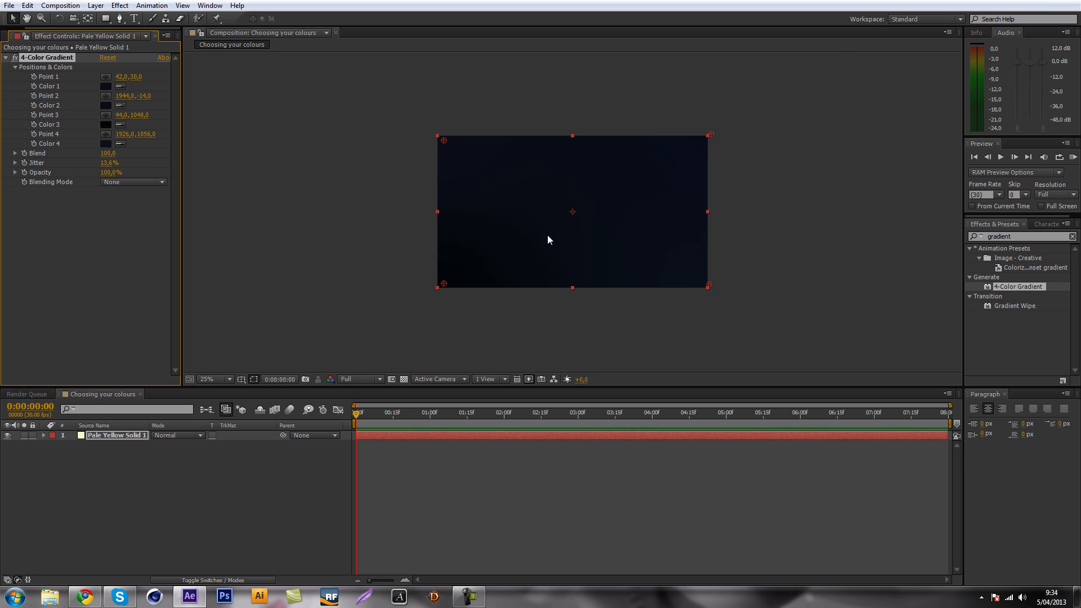
# Move the gradient's Point 3 outside the frame to about -492, 1228, then collapse the effect's settings and deselect the layer.
pyautogui.moveTo(443, 285); pyautogui.dragTo(363, 311)
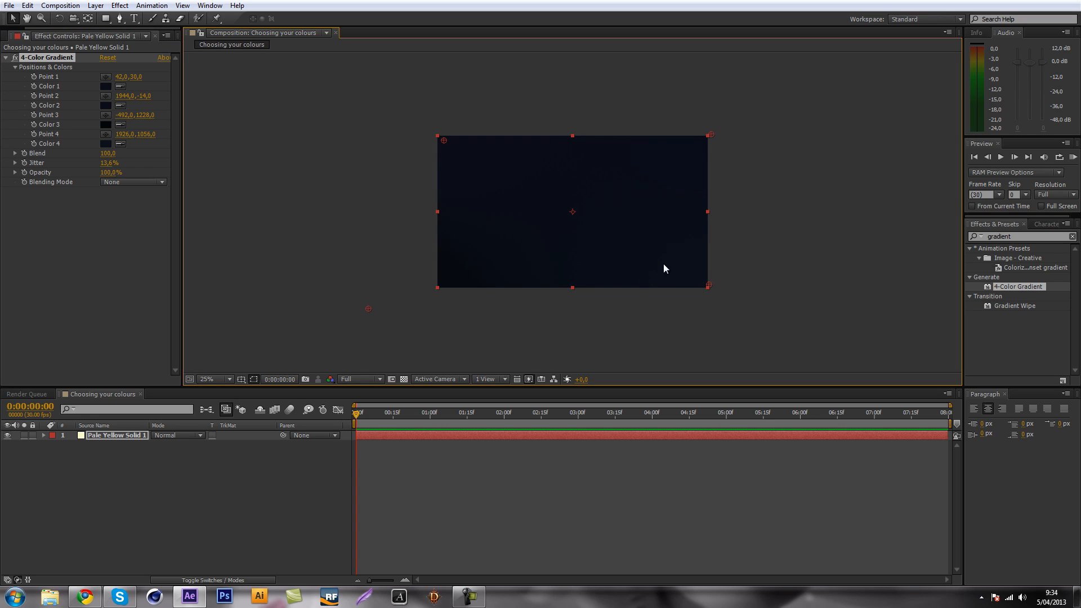
pyautogui.press('.')
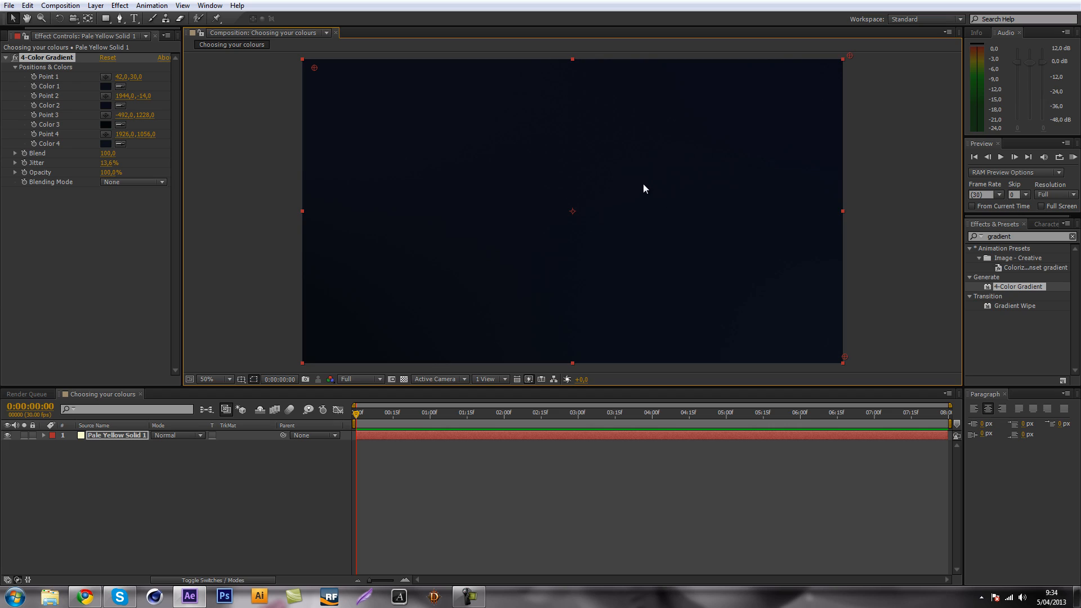
pyautogui.press(',')
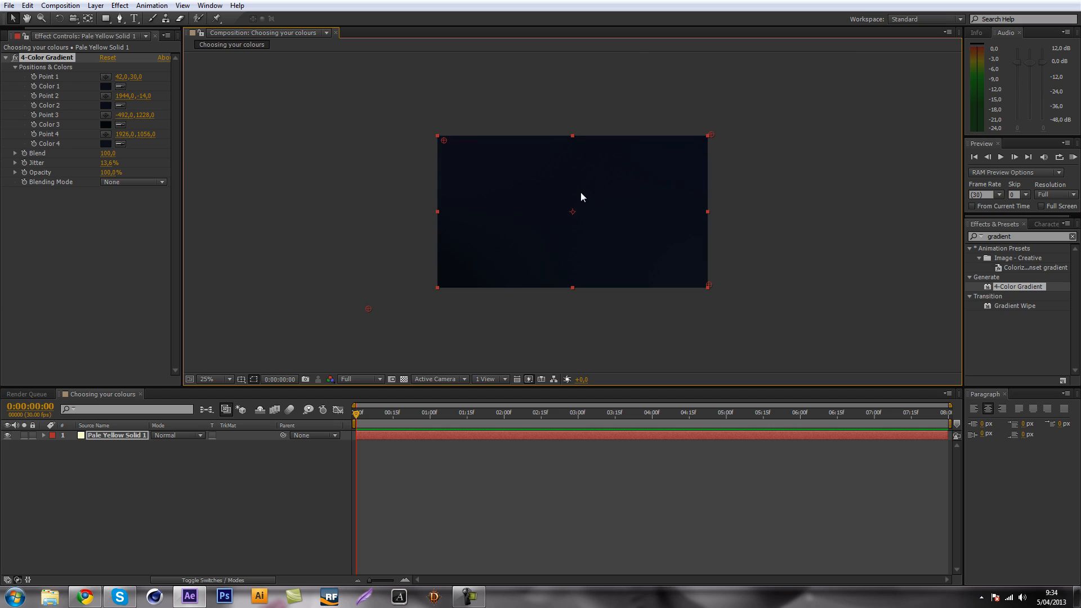
pyautogui.click(5, 59)
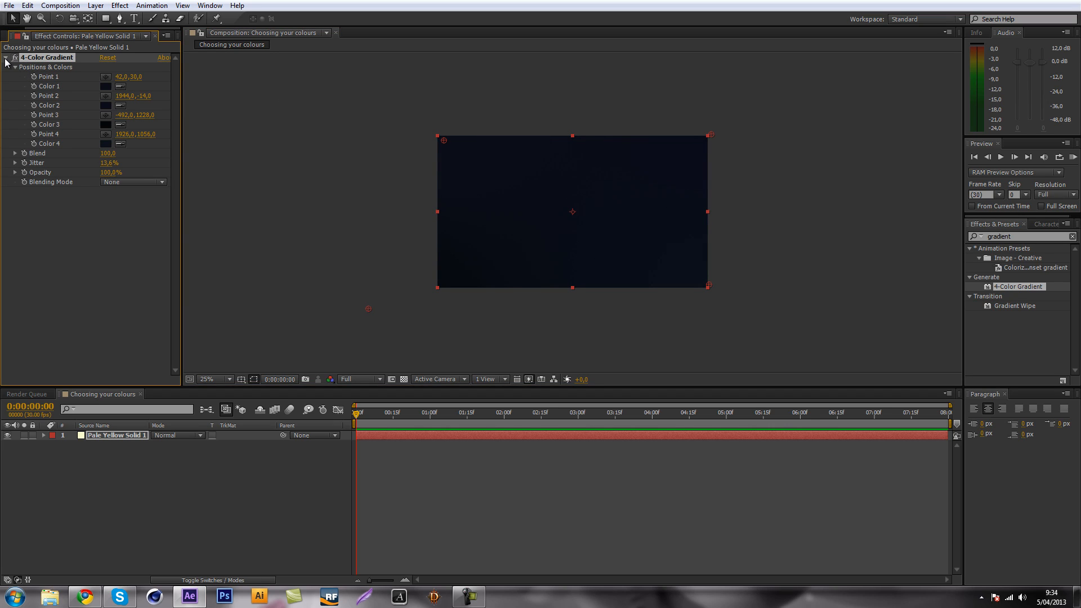
pyautogui.click(5, 58)
pyautogui.click(127, 184)
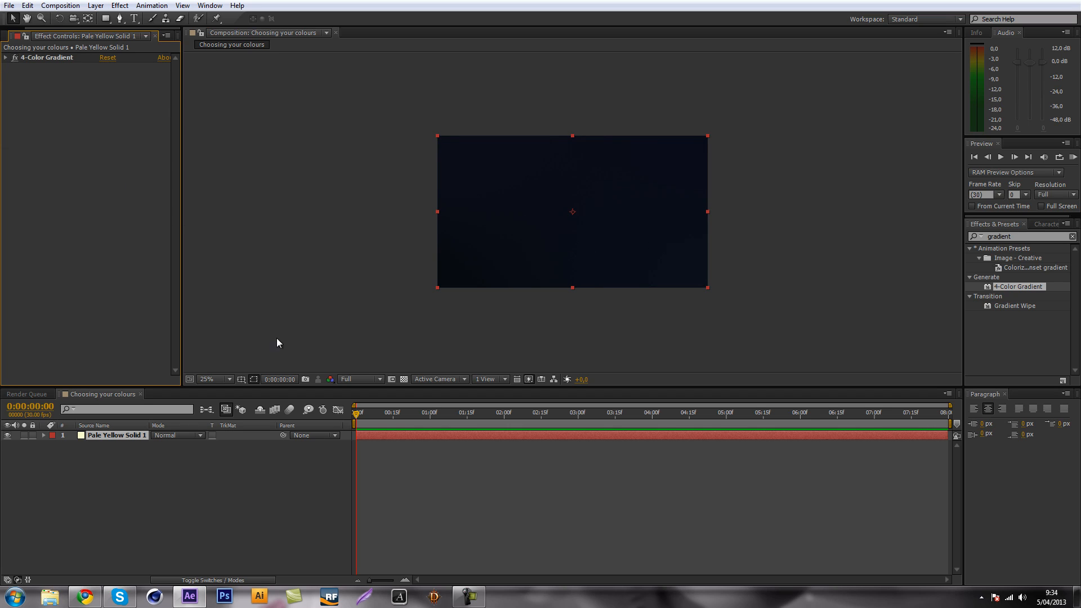
pyautogui.click(141, 558)
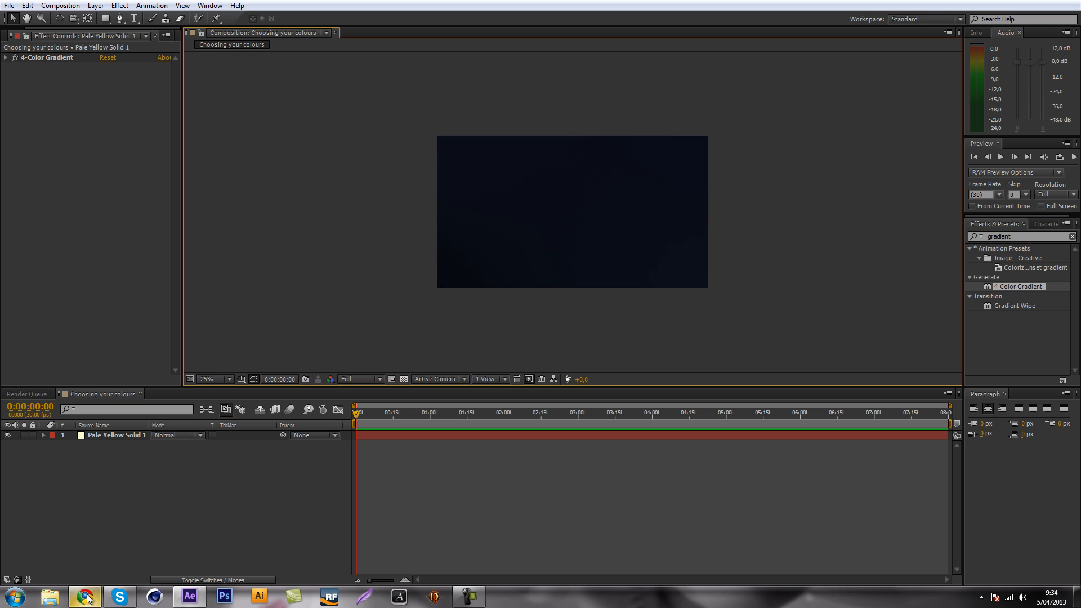
# Switch to Chrome to examine the colours in the Windows 8 start screen image, and return to After Effects.
pyautogui.click(88, 598)
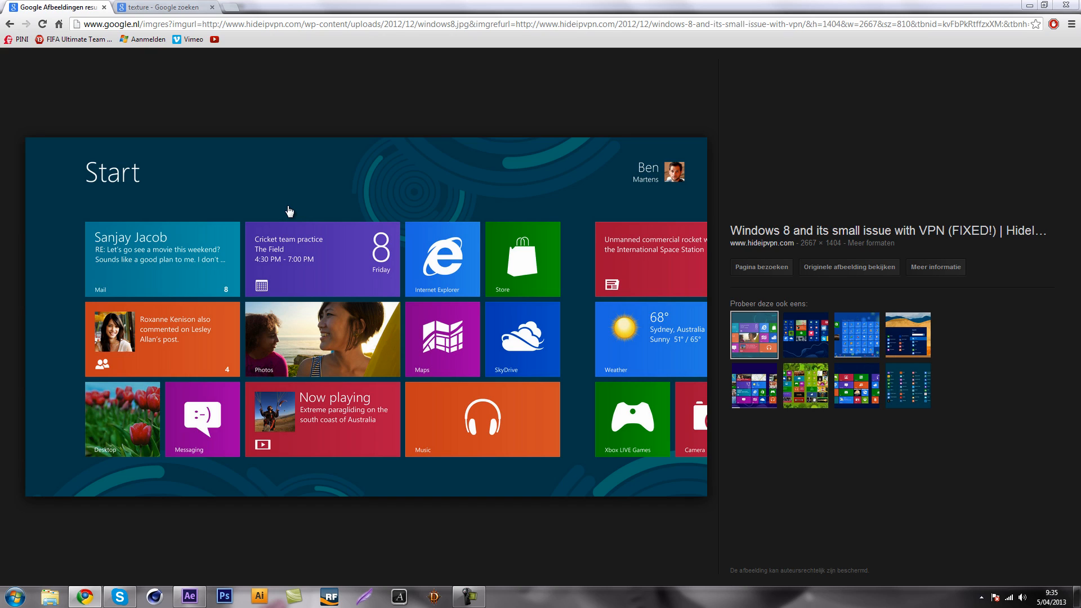
pyautogui.hotkey('alt', 'Tab')
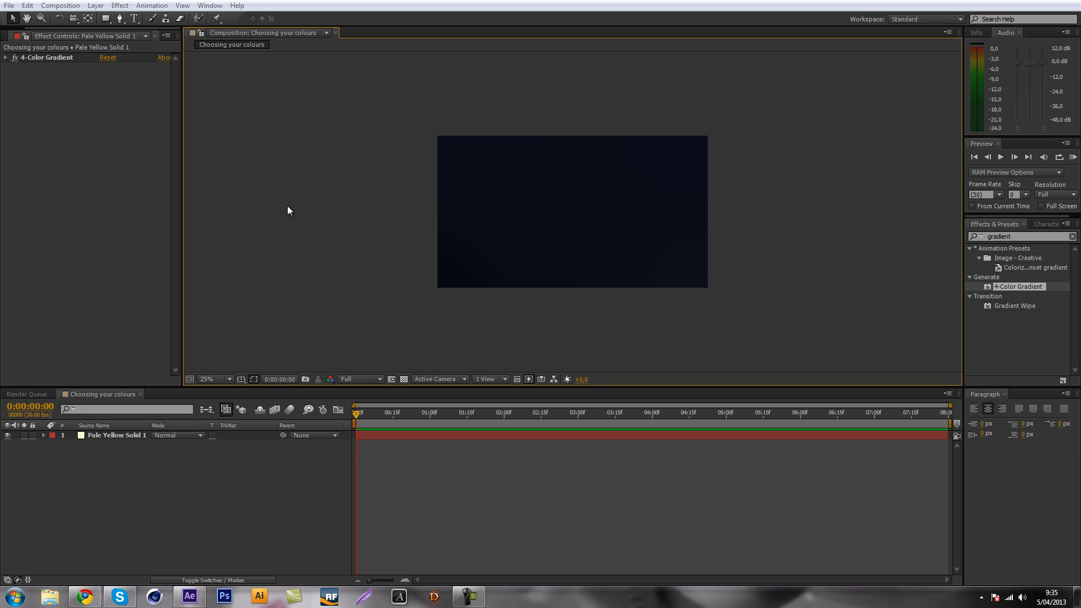
pyautogui.click(87, 596)
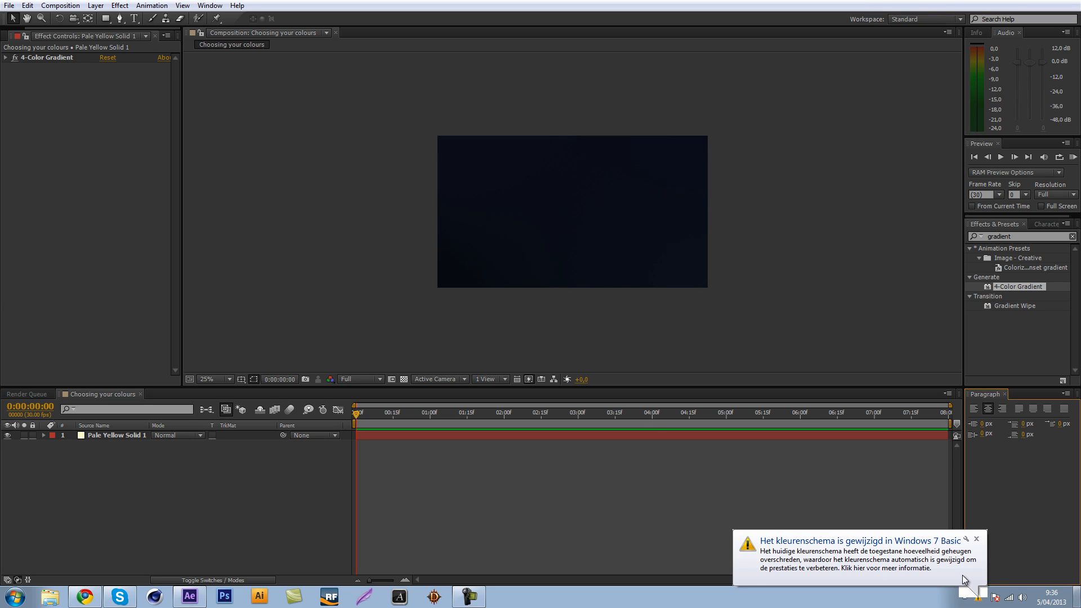
pyautogui.click(977, 539)
pyautogui.click(85, 597)
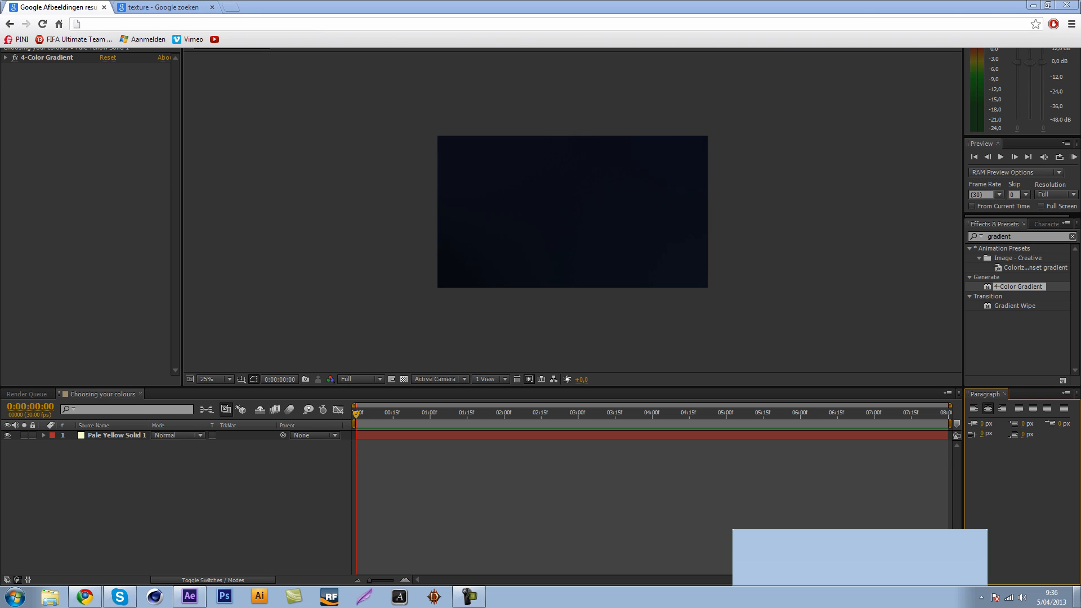
pyautogui.press('super+d')
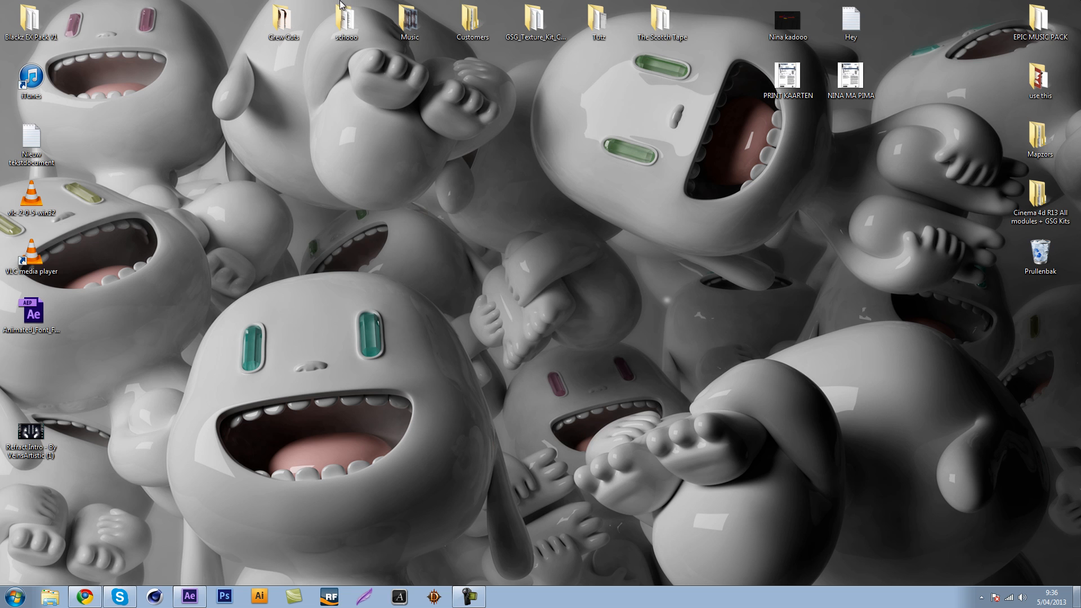
pyautogui.click(189, 596)
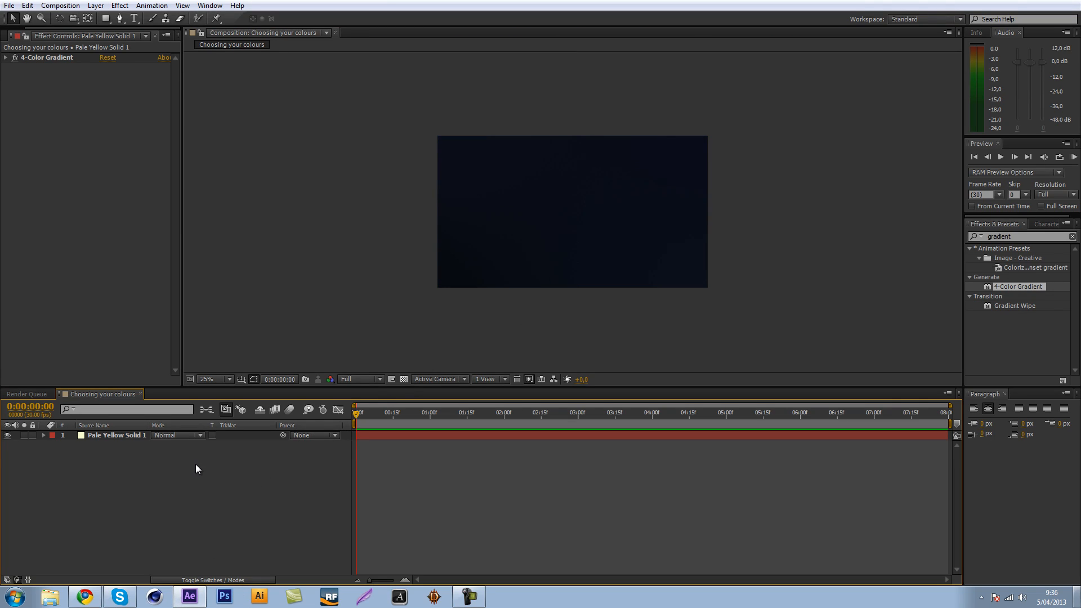
# Create a shape layer with a pink rectangle that fills the whole composition.
pyautogui.click(53, 193)
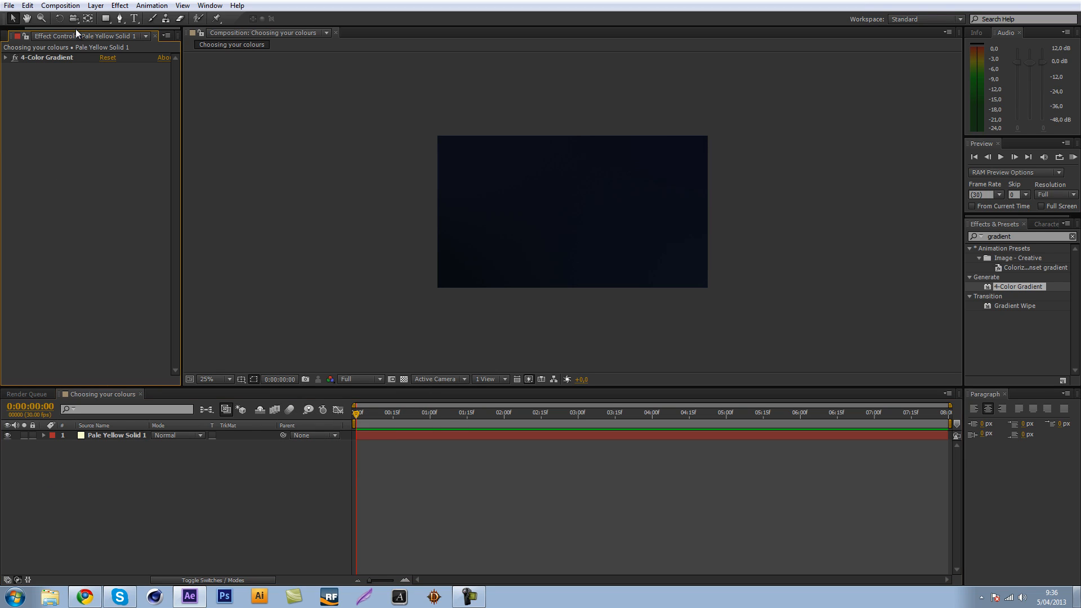
pyautogui.click(109, 22)
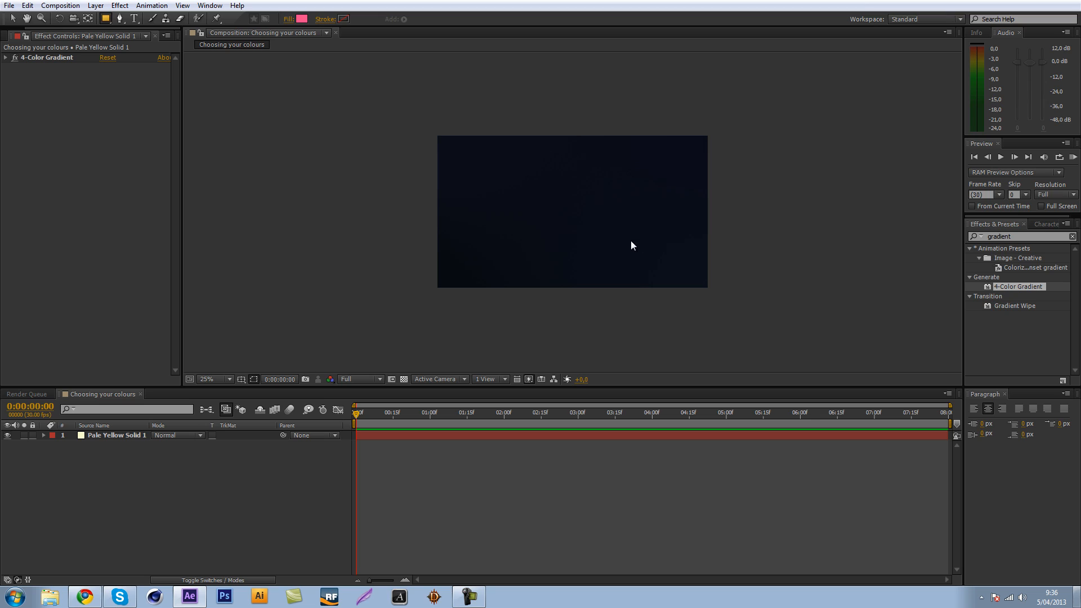
pyautogui.moveTo(578, 250); pyautogui.dragTo(710, 381)
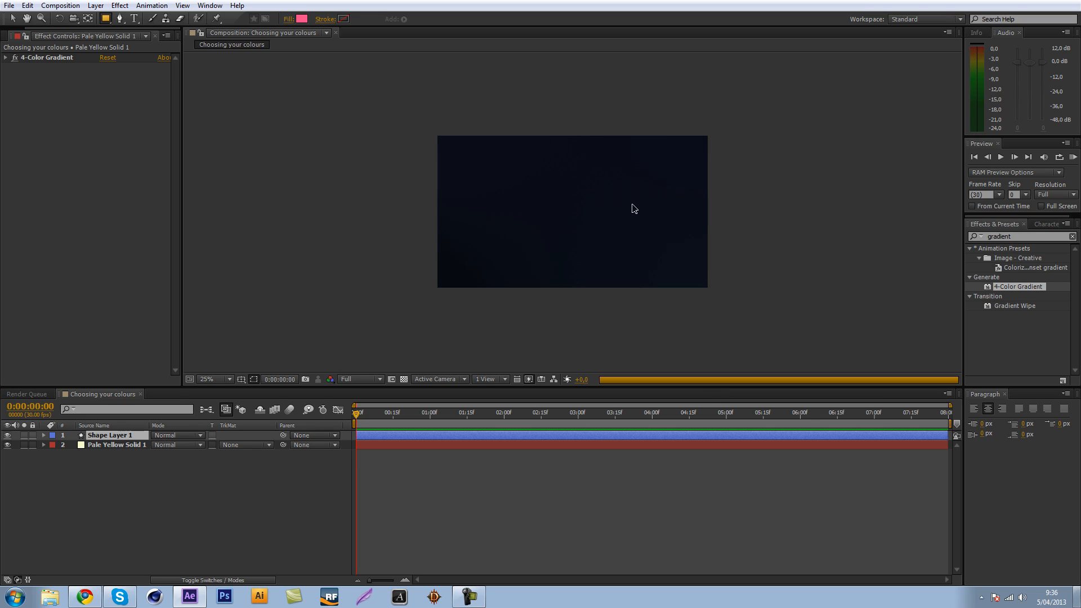
# Unlink the pink rectangle path's size proportions and set its size to 400 by 400.
pyautogui.click(44, 435)
pyautogui.press('v')
pyautogui.click(63, 455)
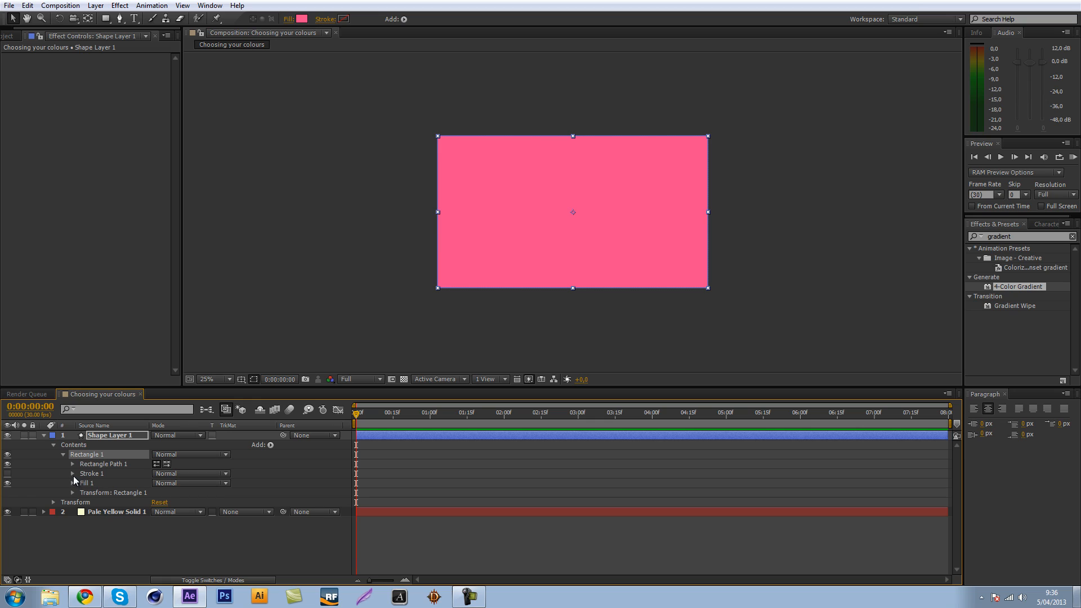
pyautogui.click(74, 462)
pyautogui.click(155, 473)
pyautogui.click(171, 473)
pyautogui.write('40')
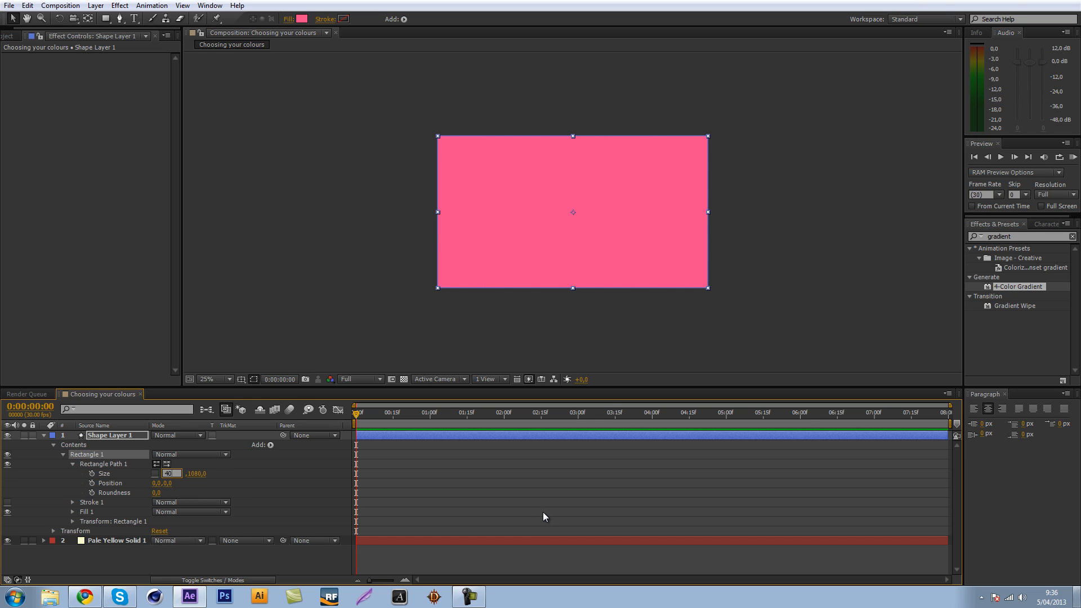
pyautogui.write('0')
pyautogui.press('Tab')
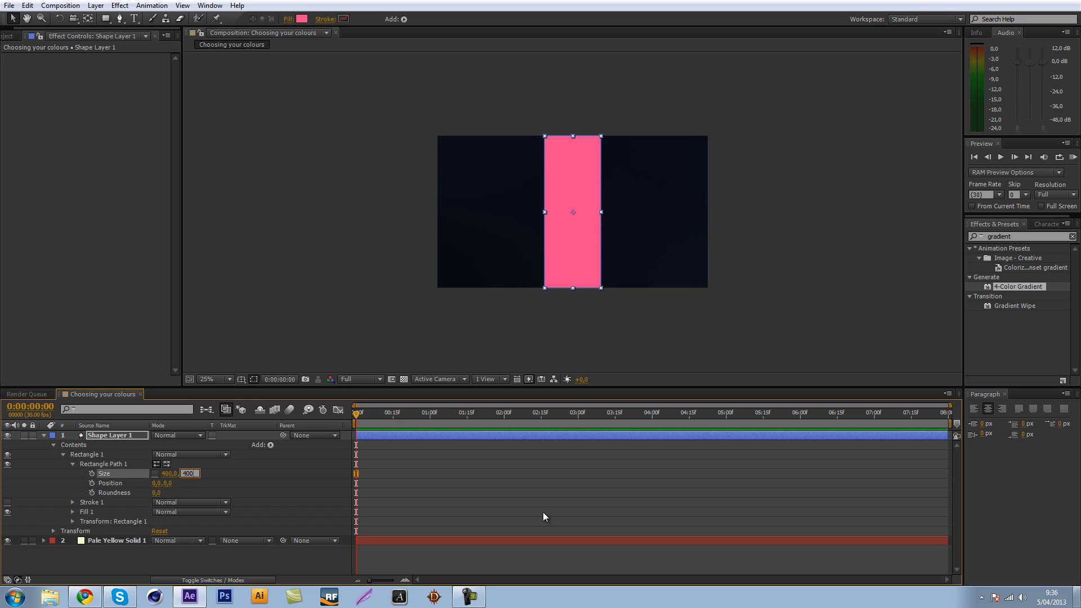
pyautogui.write('400')
pyautogui.press('Return')
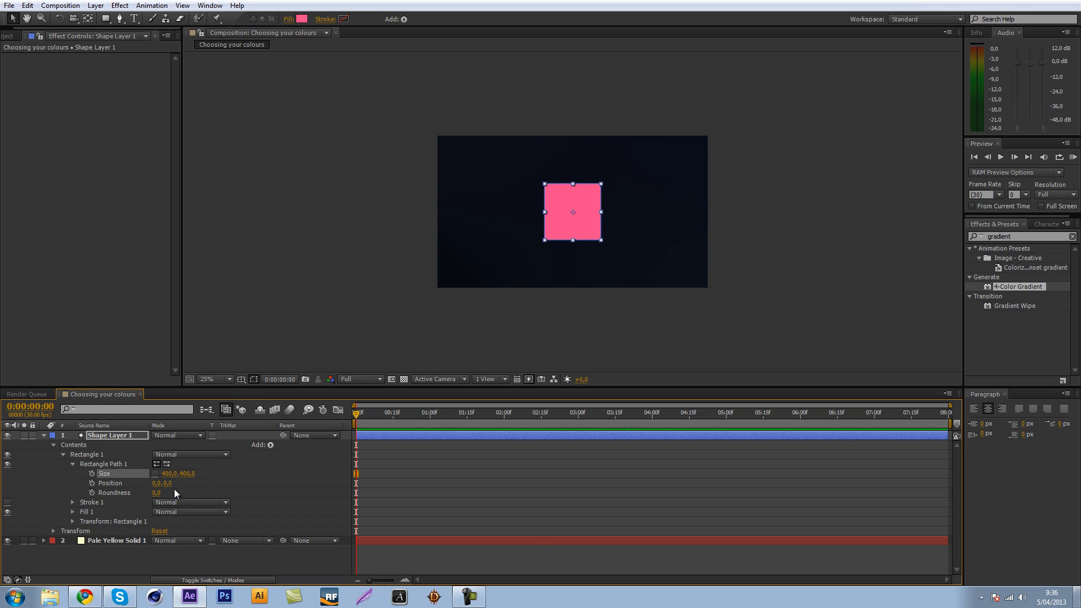
# Relink the pink square's size proportions, reduce its size to about 358 by 358, and collapse the layer's properties.
pyautogui.click(155, 474)
pyautogui.moveTo(194, 474); pyautogui.dragTo(170, 474)
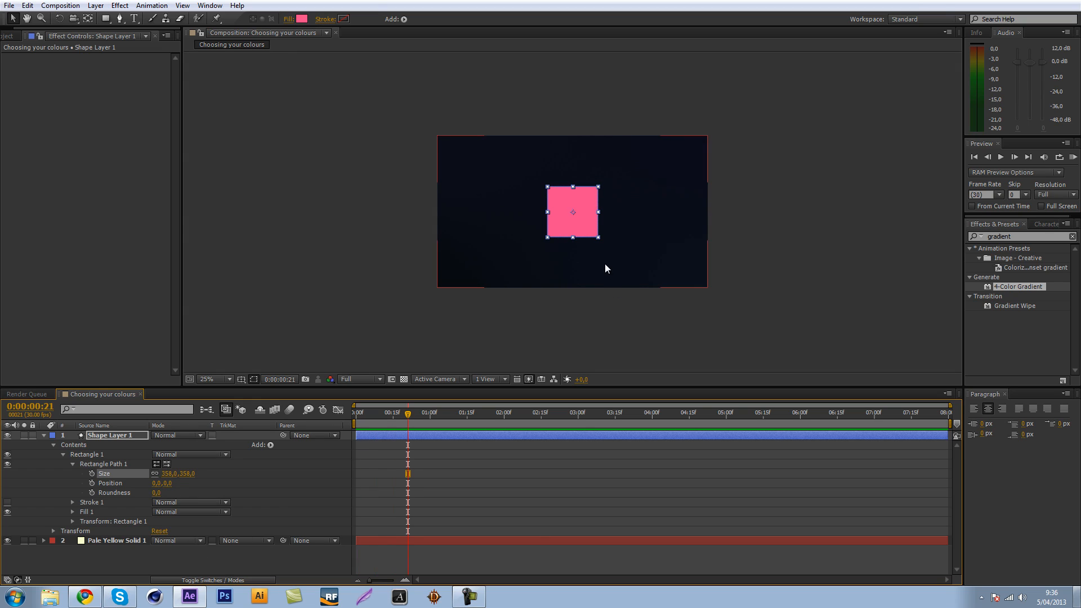
pyautogui.press('.')
pyautogui.click(226, 232)
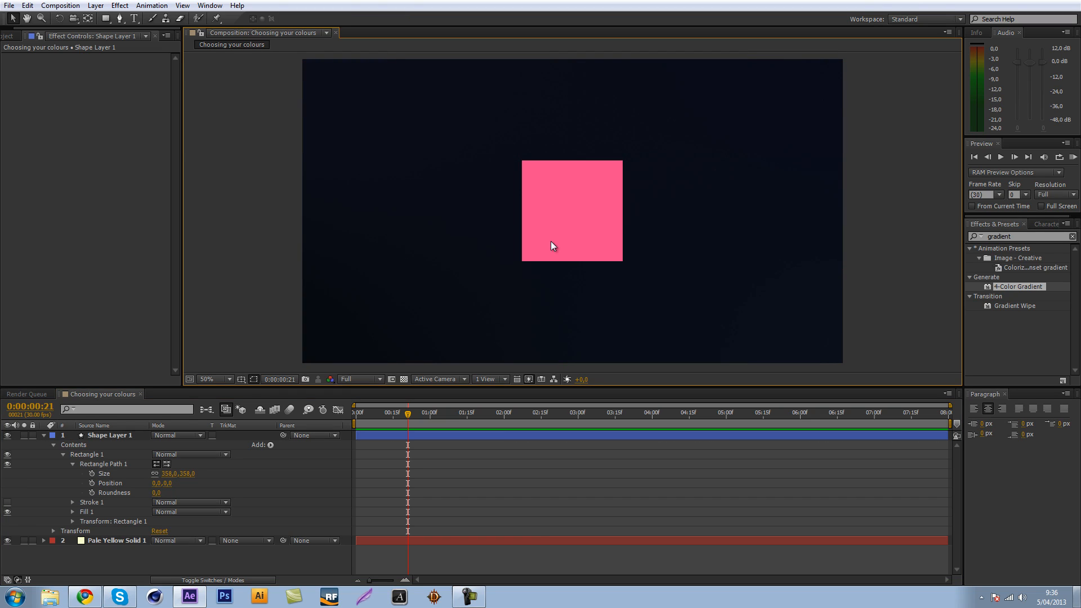
pyautogui.press(',')
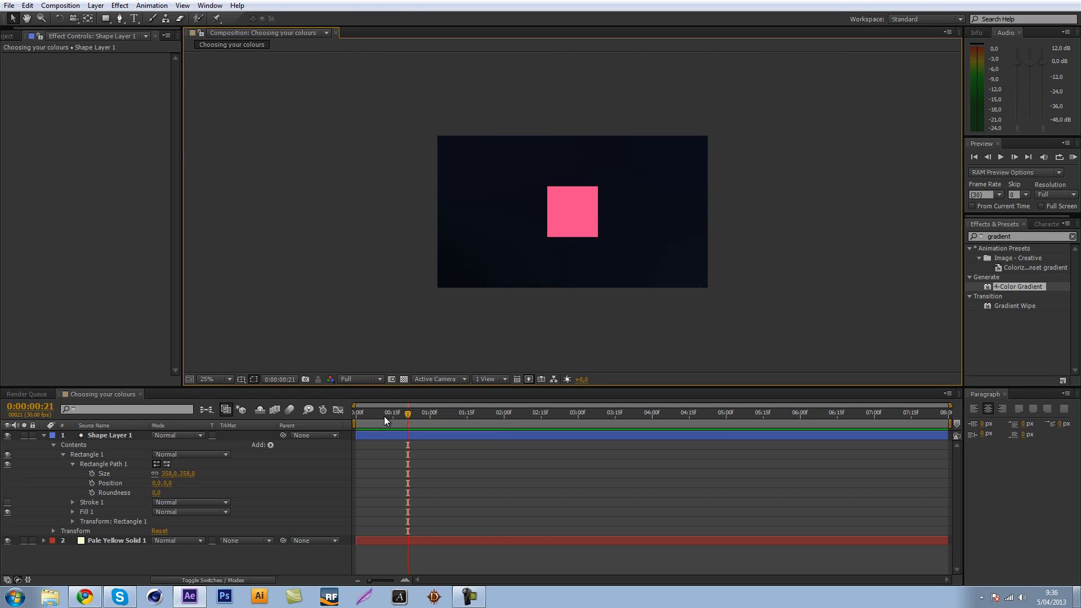
pyautogui.click(44, 435)
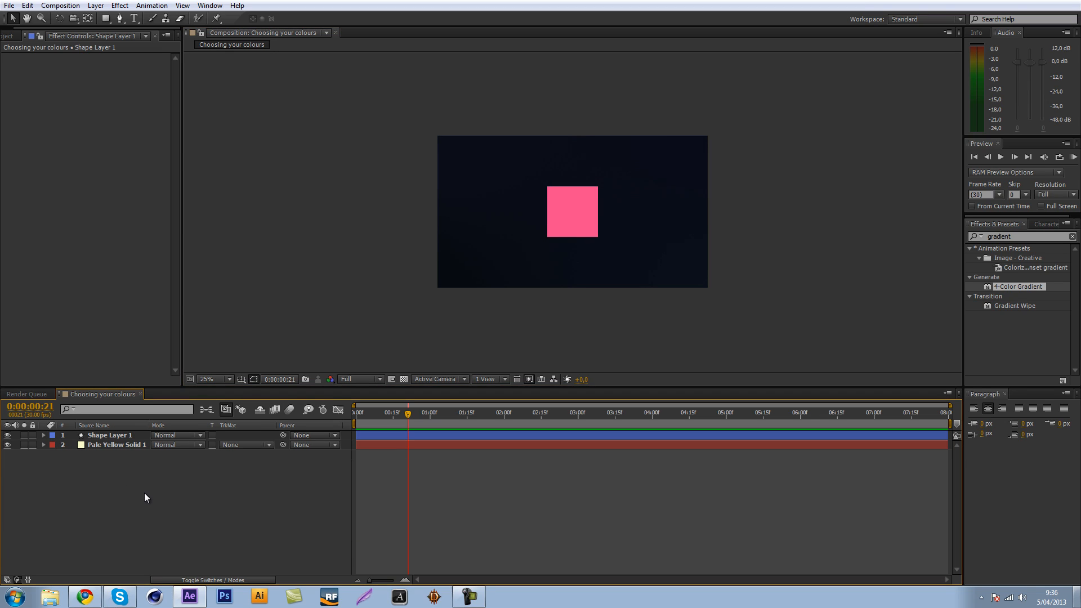
# Try stretching the pink square horizontally across most of the frame, and undo the stretch.
pyautogui.click(133, 437)
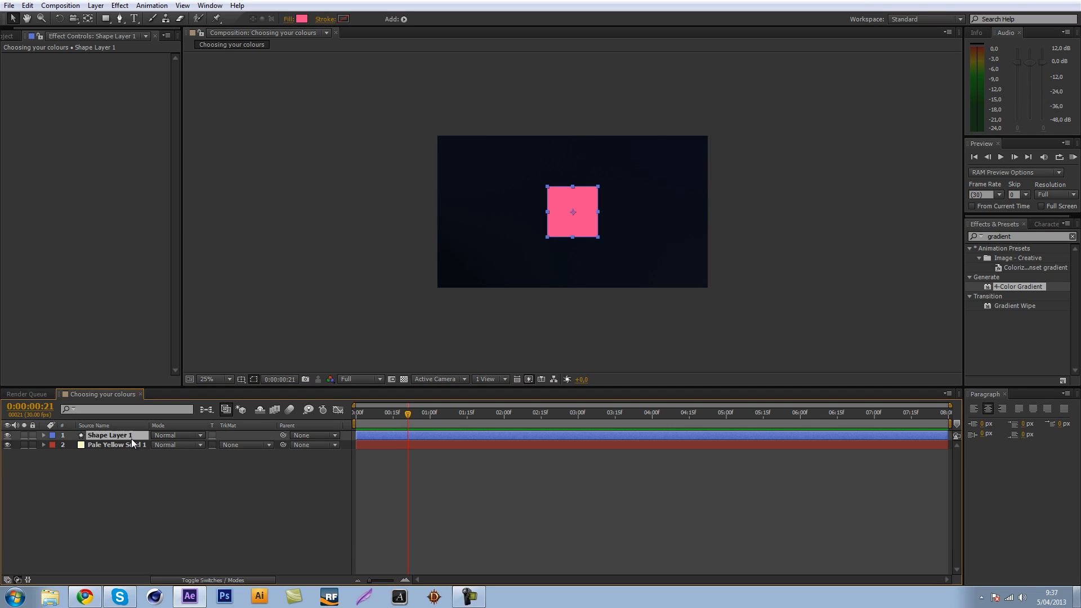
pyautogui.click(168, 481)
pyautogui.click(123, 436)
pyautogui.moveTo(598, 212); pyautogui.dragTo(687, 213)
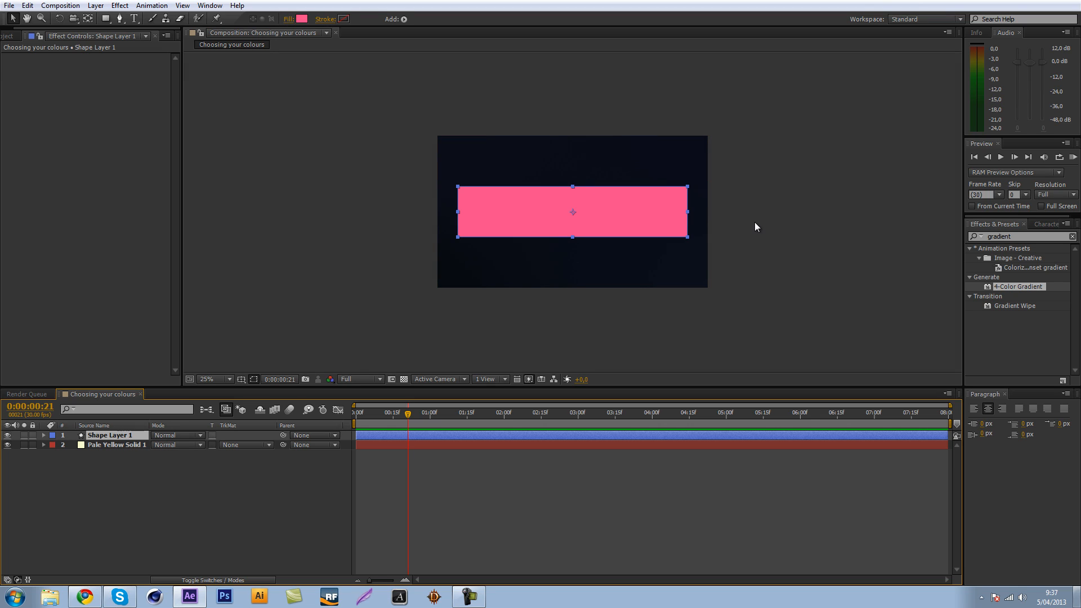
pyautogui.hotkey('ctrl', 'z')
pyautogui.click(790, 278)
pyautogui.press('.')
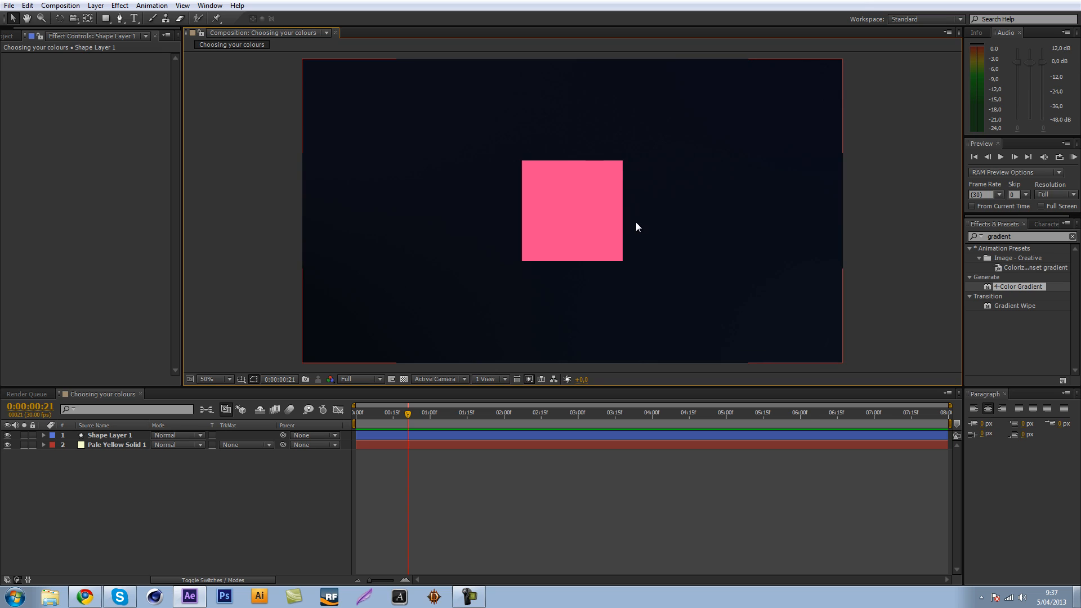
pyautogui.press(',')
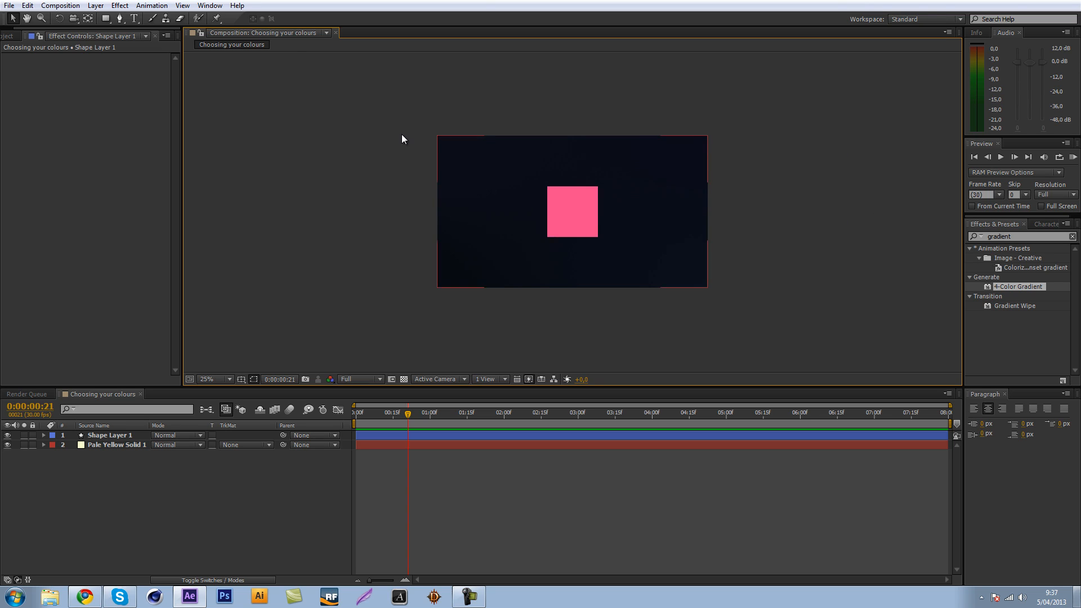
# Try magenta FF53ED and light red FF5353 as the square's fill colour, and cancel the colour change.
pyautogui.click(137, 435)
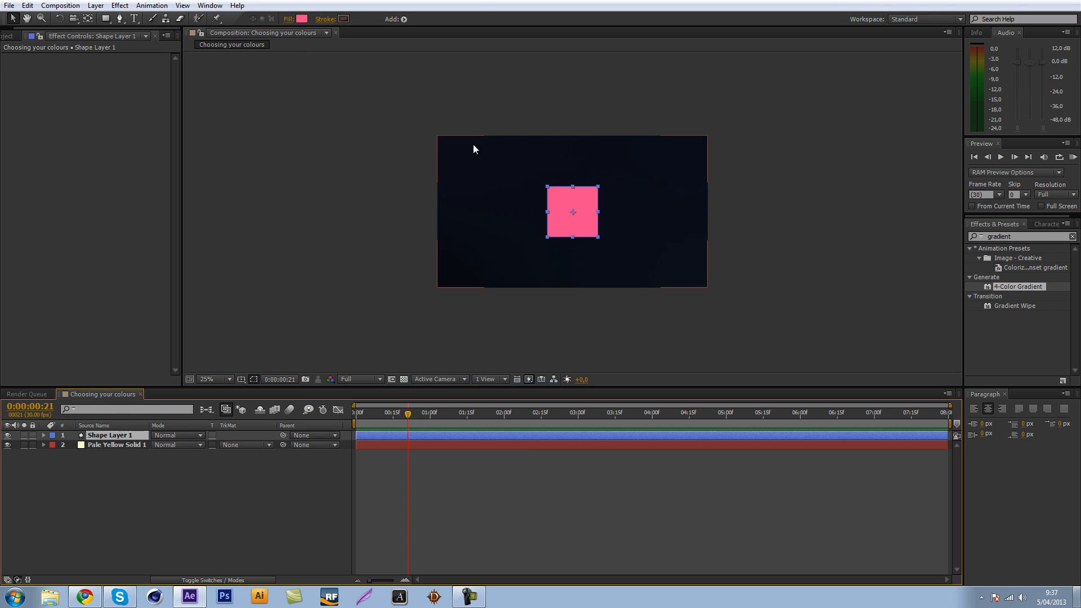
pyautogui.click(302, 20)
pyautogui.moveTo(803, 90); pyautogui.dragTo(335, 170)
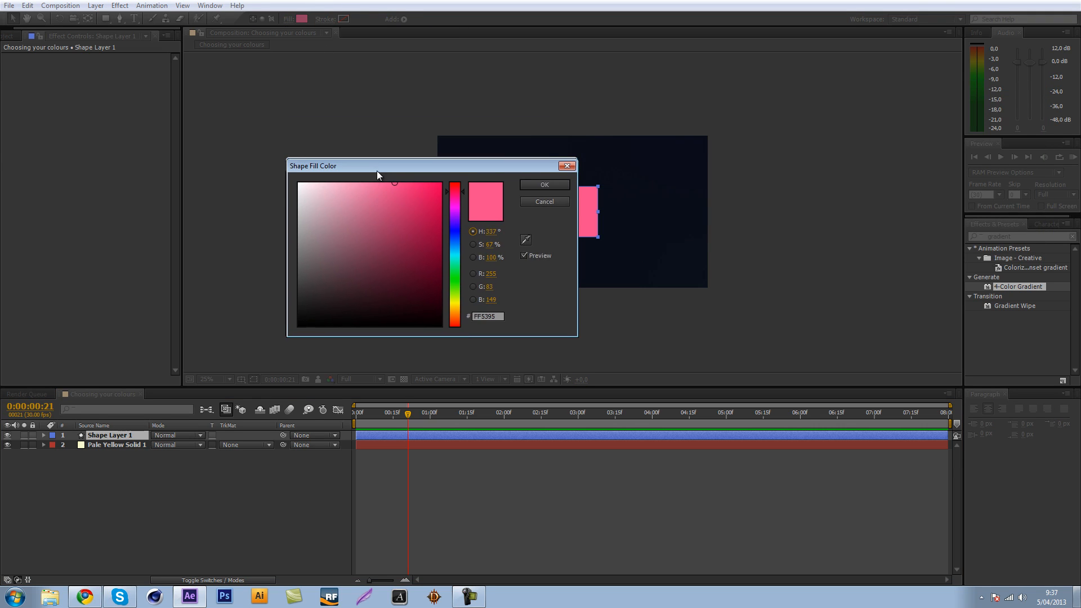
pyautogui.moveTo(454, 193)
pyautogui.mouseDown()
pyautogui.moveTo(457, 183)
pyautogui.moveTo(451, 205)
pyautogui.mouseUp()
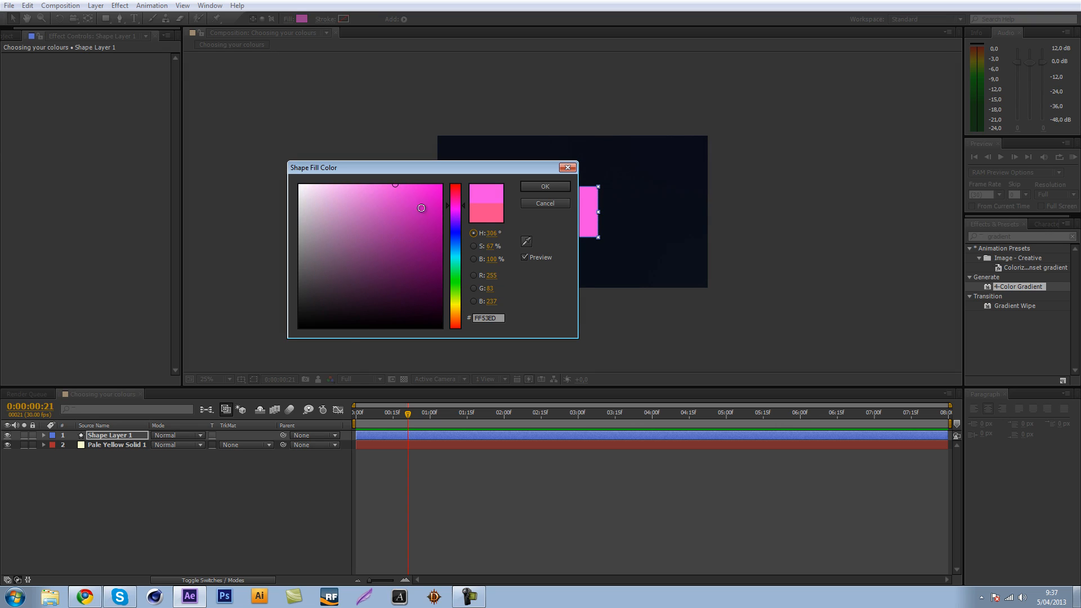
pyautogui.click(452, 236)
pyautogui.moveTo(462, 165); pyautogui.dragTo(985, 94)
pyautogui.moveTo(980, 165); pyautogui.dragTo(979, 272)
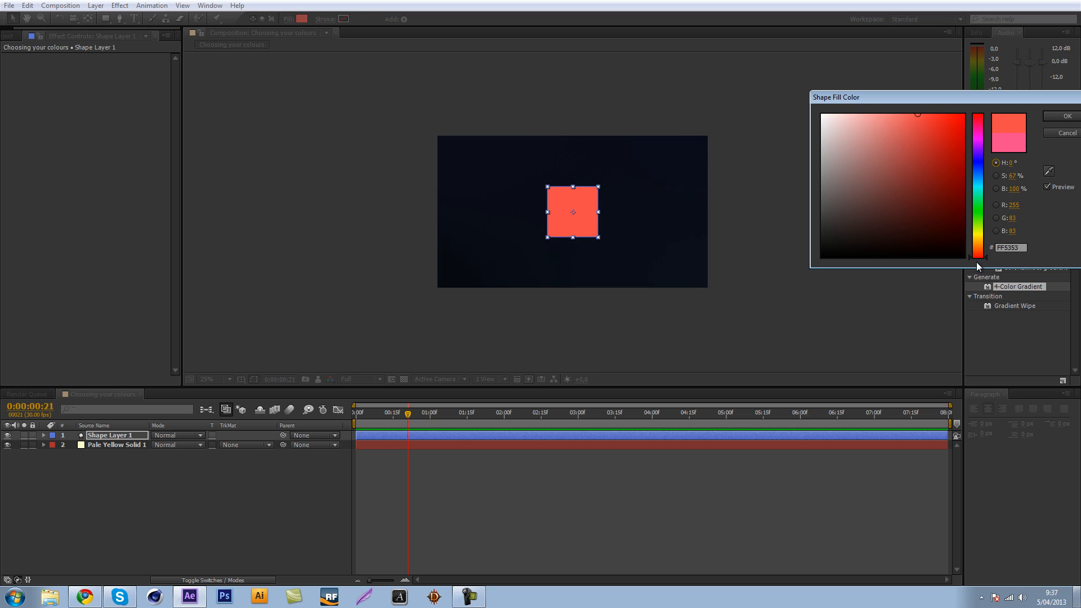
pyautogui.click(1066, 133)
# Lower the viewer resolution to Half and set the pink square's fill colour to bright red FF2727.
pyautogui.hotkey('ctrl', 'shift', 'h')
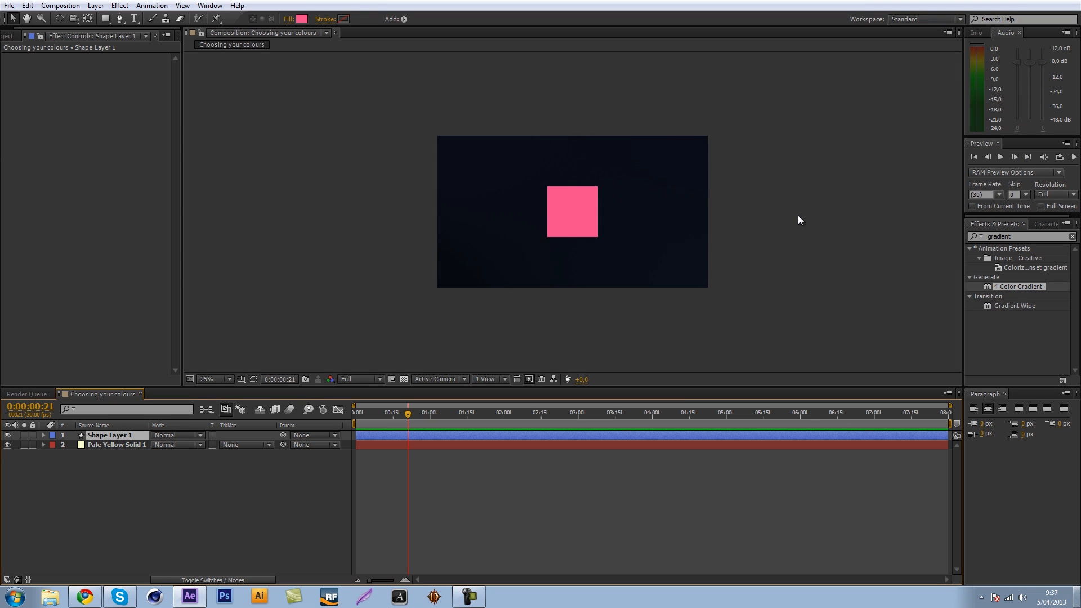
pyautogui.press('KP_0')
pyautogui.press('KP_0')
pyautogui.press('KP_0')
pyautogui.click(299, 19)
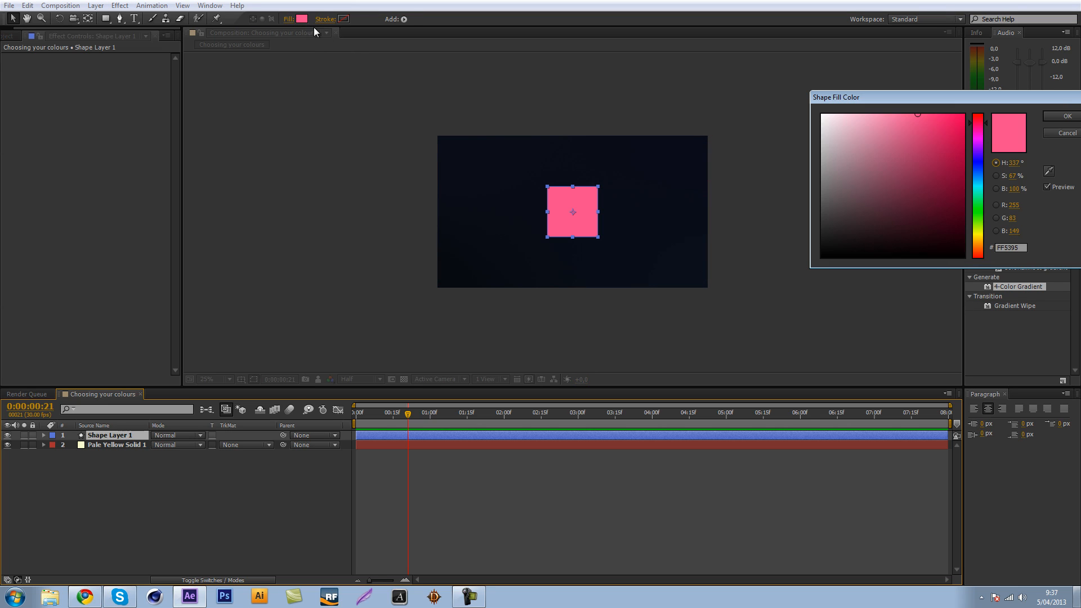
pyautogui.moveTo(977, 122); pyautogui.dragTo(980, 206)
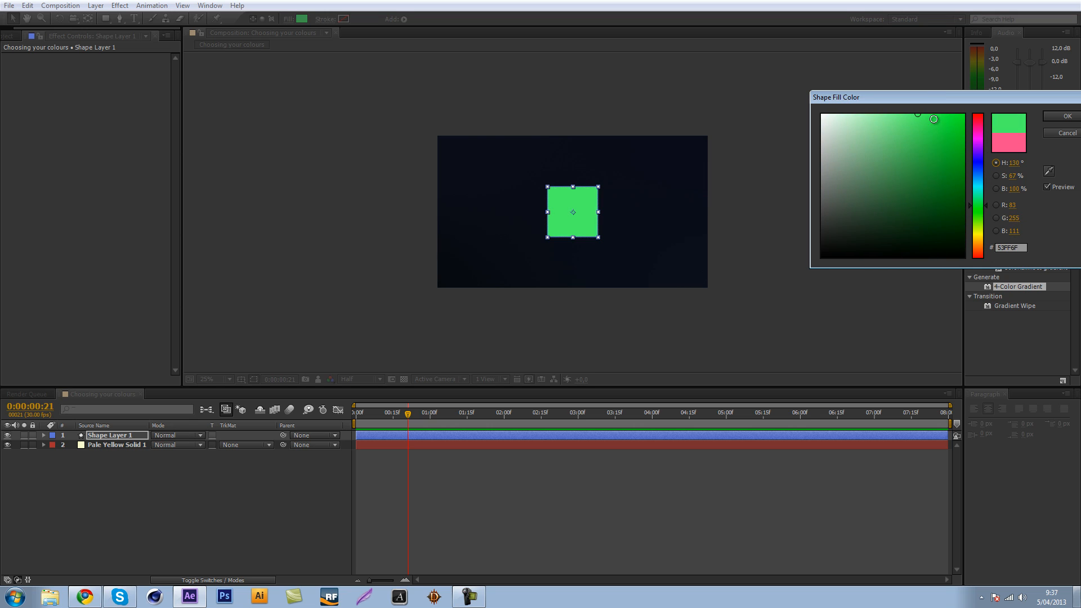
pyautogui.moveTo(934, 119); pyautogui.dragTo(942, 108)
pyautogui.moveTo(979, 216); pyautogui.dragTo(927, 278)
pyautogui.click(1060, 116)
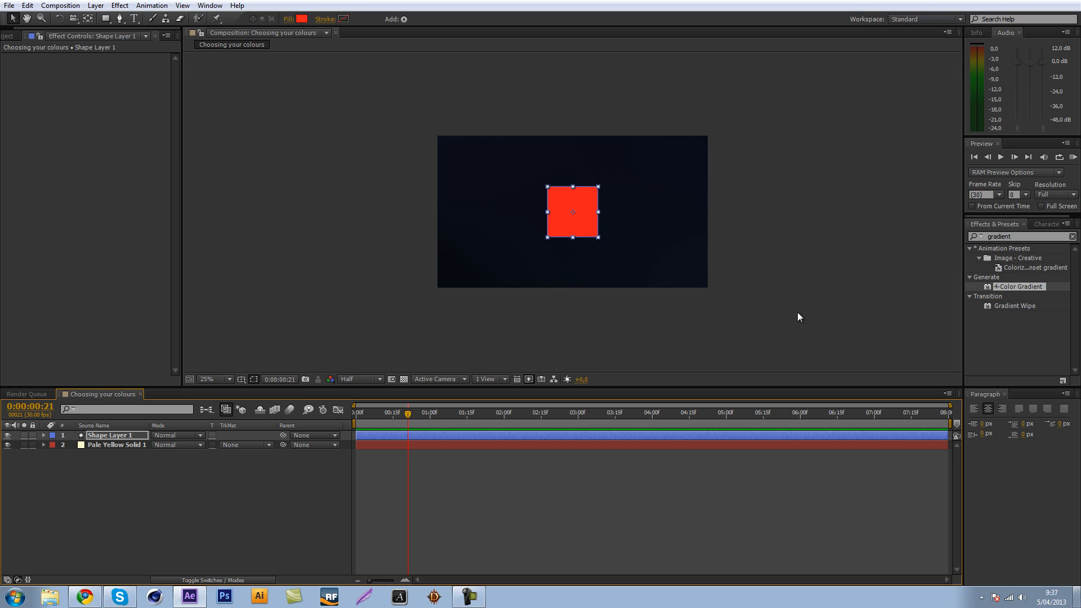
# Move the red square slightly, undo the move, and deselect the layer.
pyautogui.press('.')
pyautogui.moveTo(570, 240); pyautogui.dragTo(566, 242)
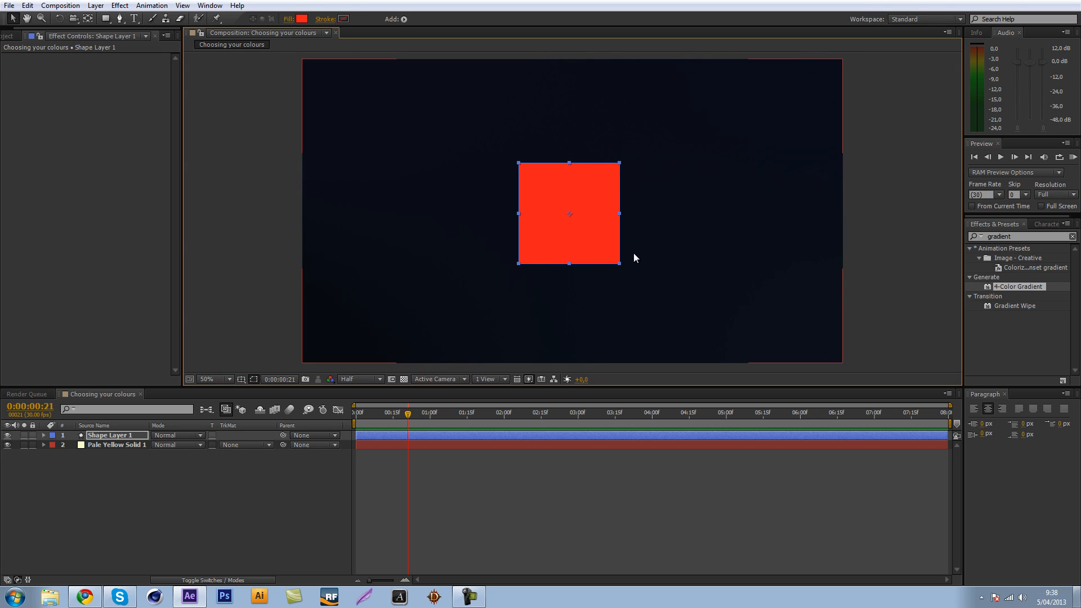
pyautogui.hotkey('ctrl', 'z')
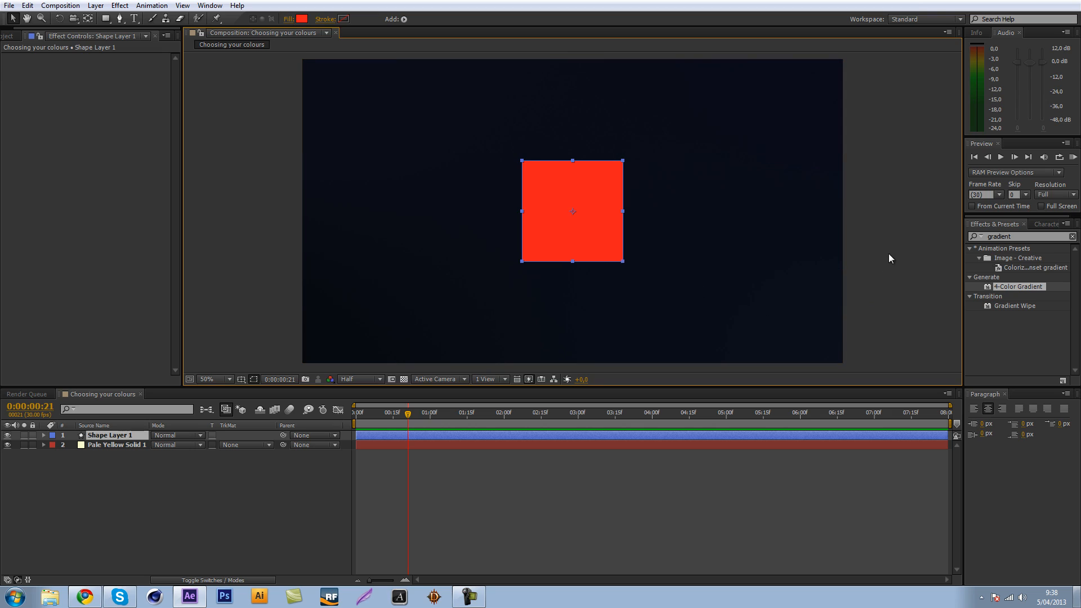
pyautogui.click(882, 265)
# Duplicate the red square's layer and move the copy horizontally to the right so it partly overlaps the original.
pyautogui.click(106, 436)
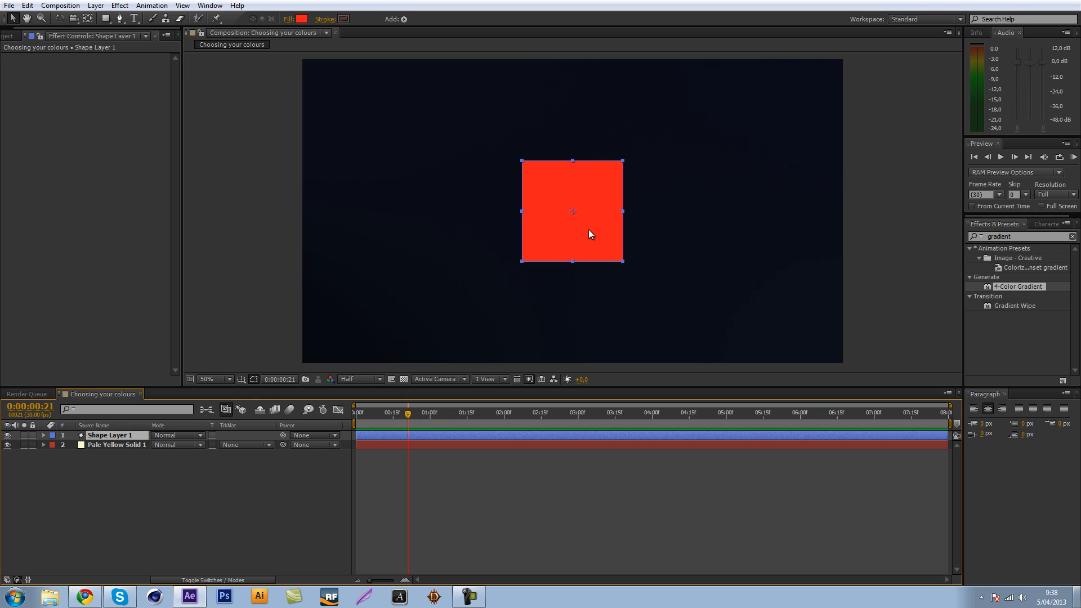
pyautogui.hotkey('ctrl', 'd')
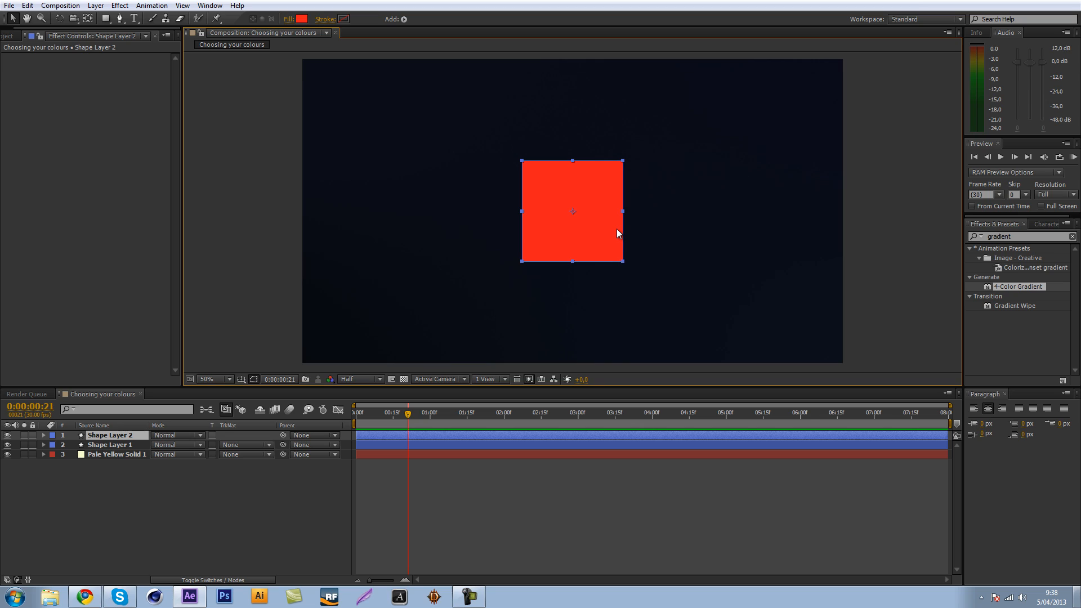
pyautogui.moveTo(589, 219); pyautogui.dragTo(663, 218)
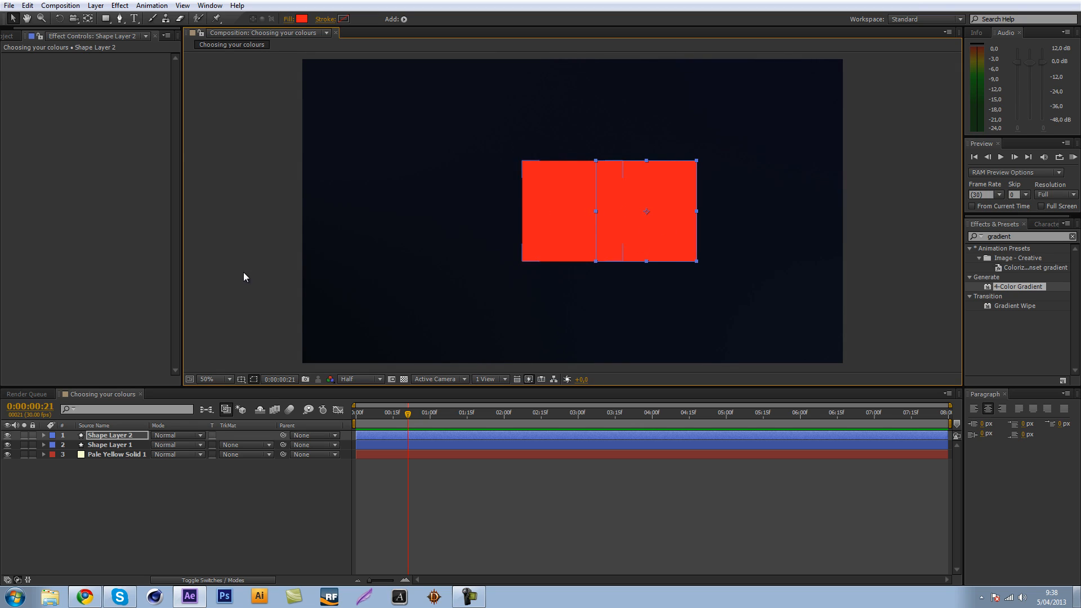
# Set the duplicated square's fill colour to white and deselect the layer.
pyautogui.click(302, 18)
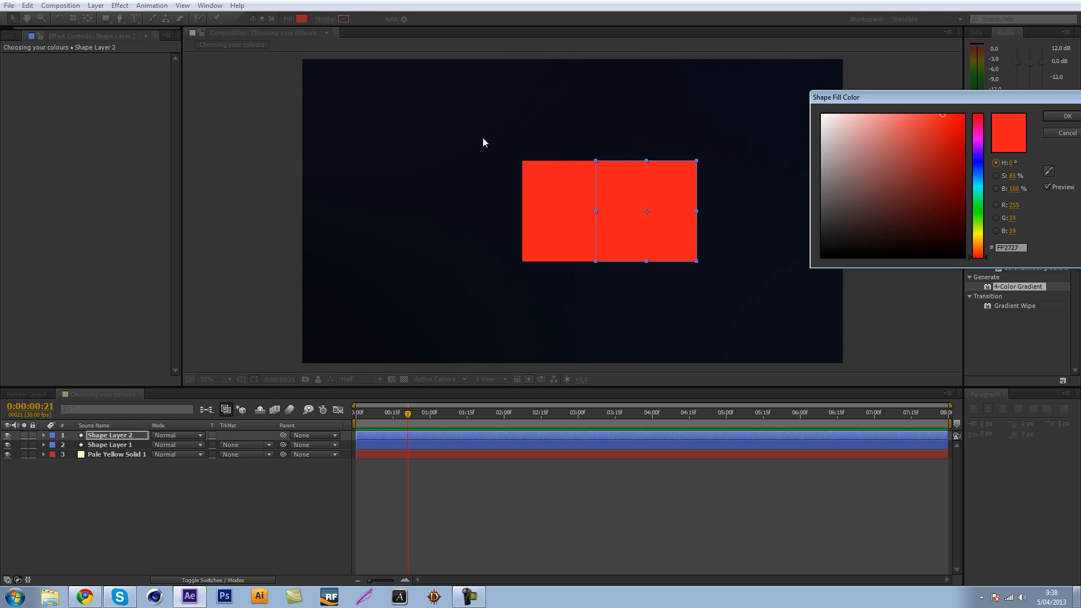
pyautogui.moveTo(842, 124); pyautogui.dragTo(822, 115)
pyautogui.click(1049, 117)
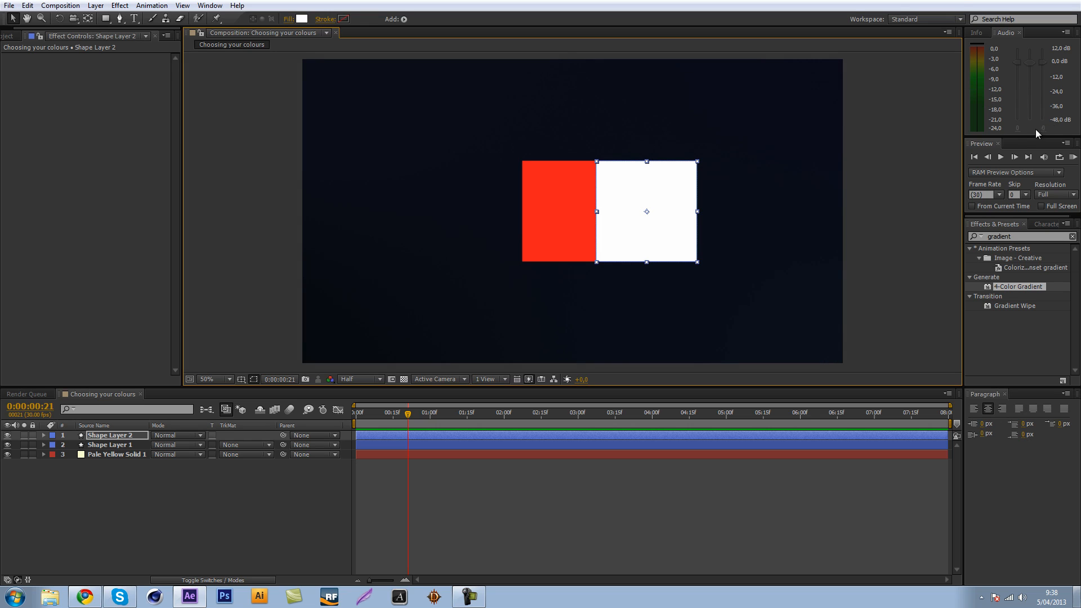
pyautogui.click(97, 469)
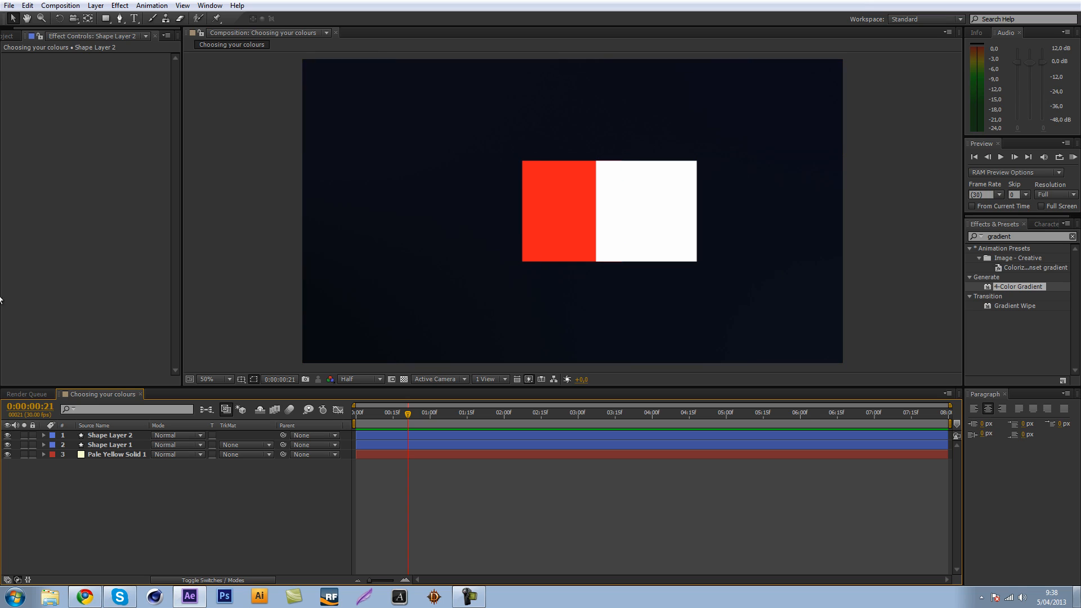
# Duplicate the white square and place the copy higher up, overlapping both the red and white squares.
pyautogui.click(94, 437)
pyautogui.hotkey('ctrl', 'd')
pyautogui.moveTo(625, 236); pyautogui.dragTo(575, 160)
pyautogui.click(235, 491)
# Set the uppermost square's fill colour to yellow FFE954 and deselect the layer.
pyautogui.click(138, 437)
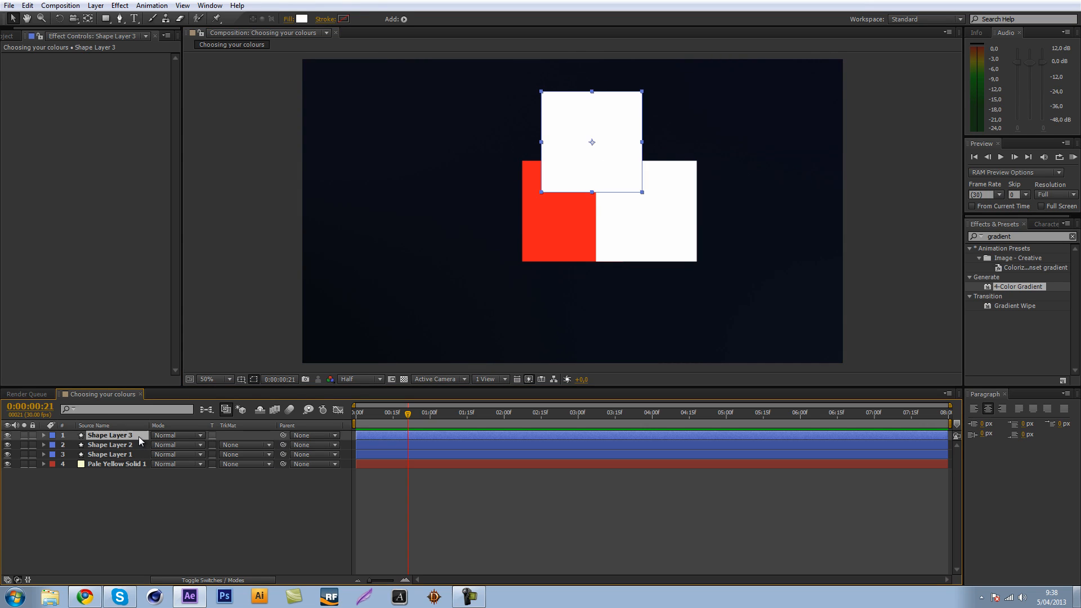
pyautogui.click(302, 19)
pyautogui.moveTo(979, 213); pyautogui.dragTo(977, 237)
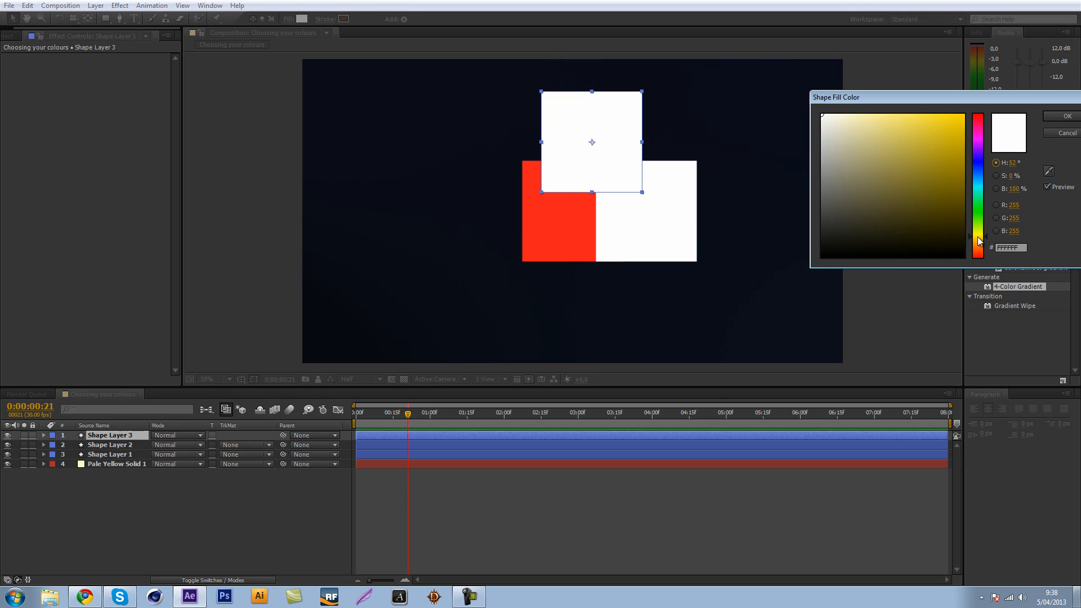
pyautogui.click(917, 110)
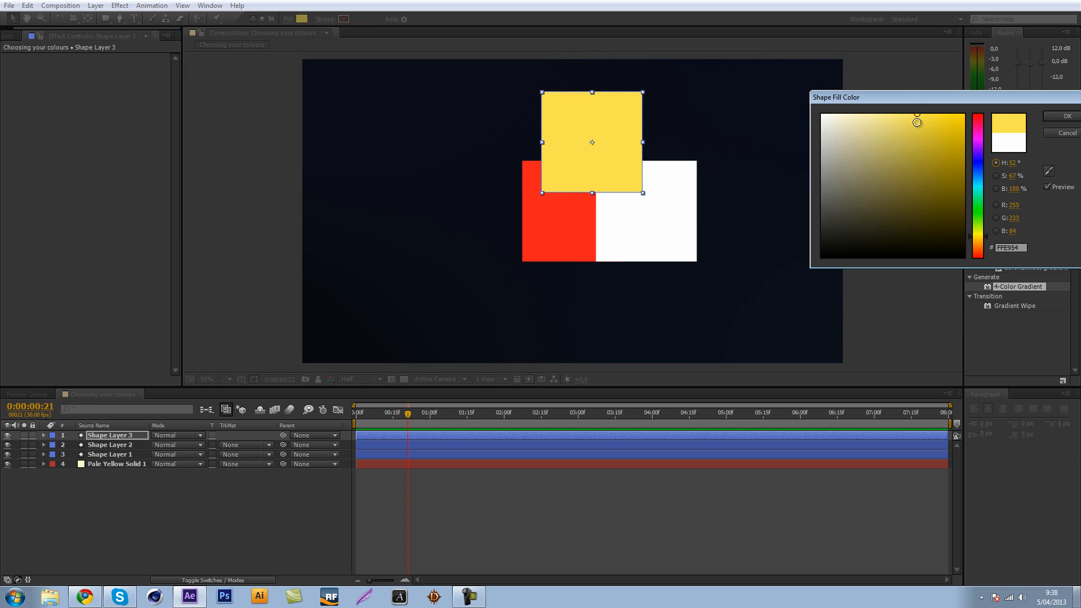
pyautogui.click(1068, 115)
pyautogui.click(144, 512)
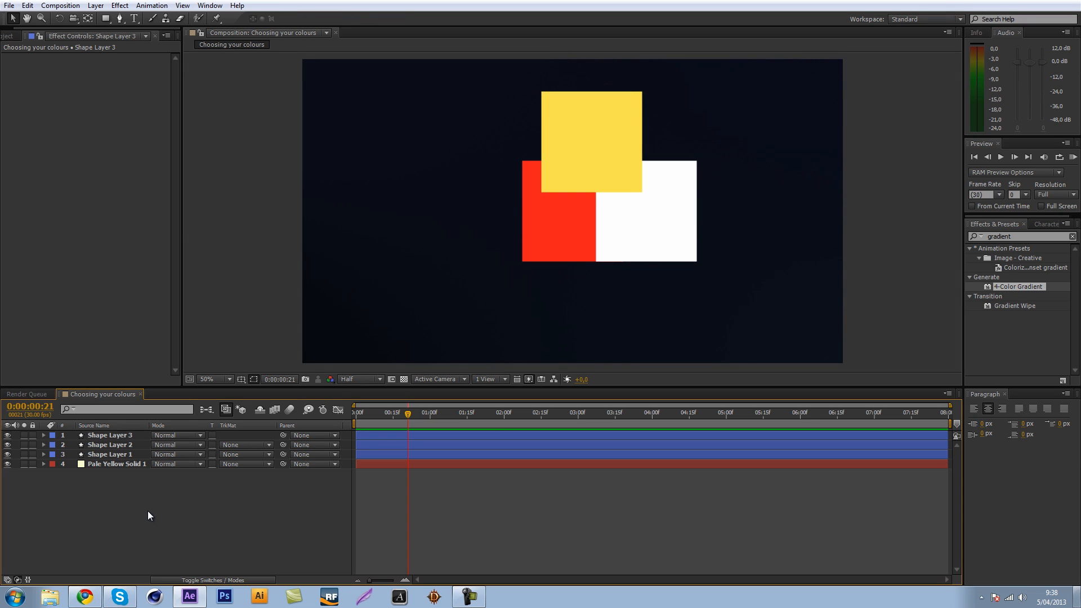
# Examine how the red, white and yellow squares look against the dark background at different magnifications.
pyautogui.press('.')
pyautogui.press(',')
pyautogui.press(',')
pyautogui.press('.')
pyautogui.press('.')
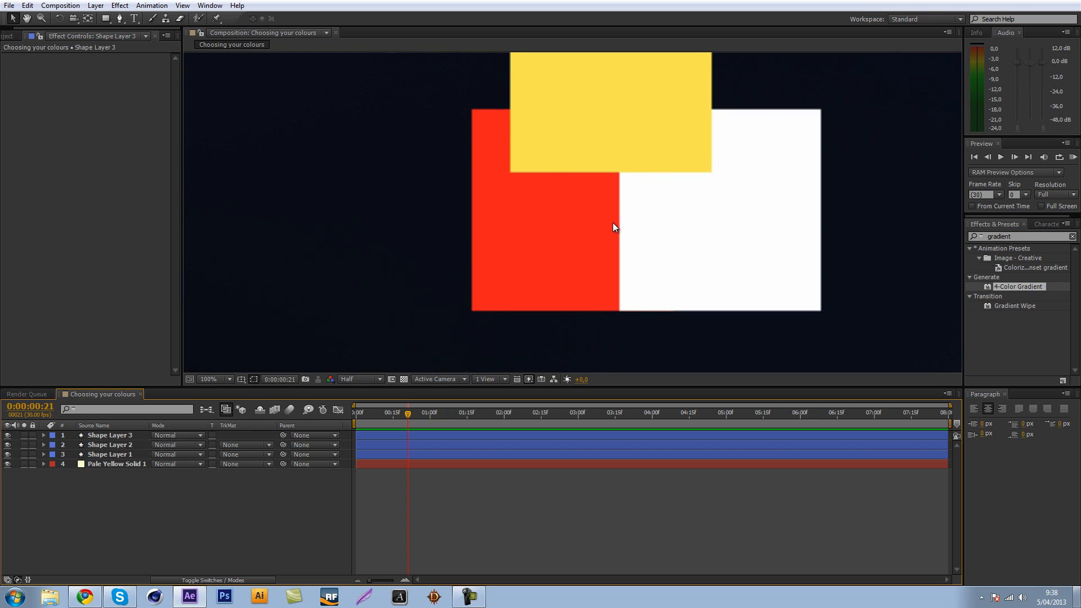
pyautogui.press(',')
pyautogui.press(',')
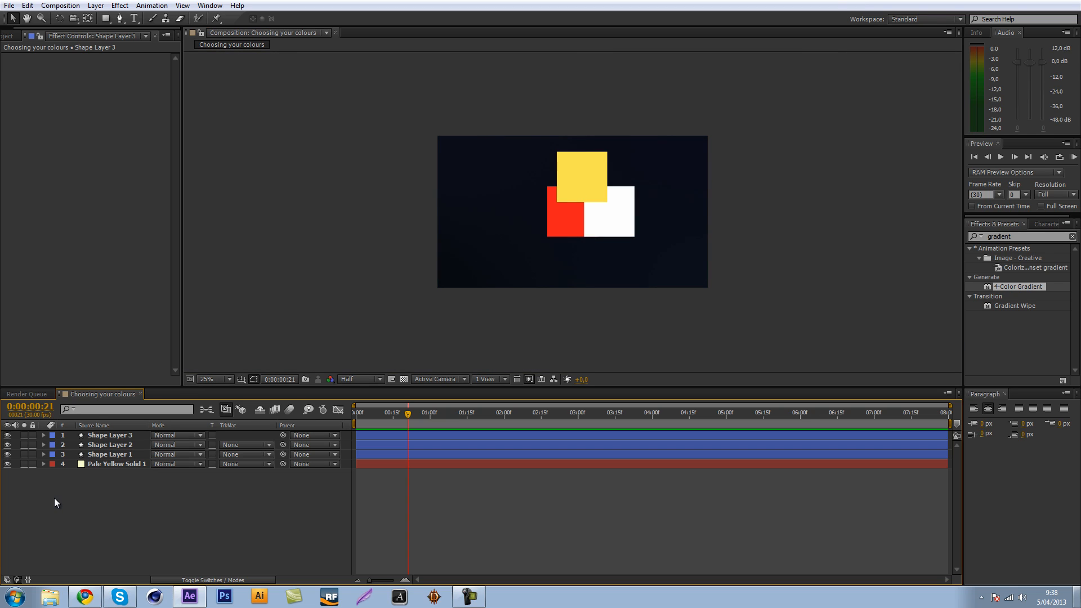
# Set the uppermost square's fill colour to FFE323, deselect the layer, and examine the composition at different magnifications.
pyautogui.click(129, 437)
pyautogui.click(302, 19)
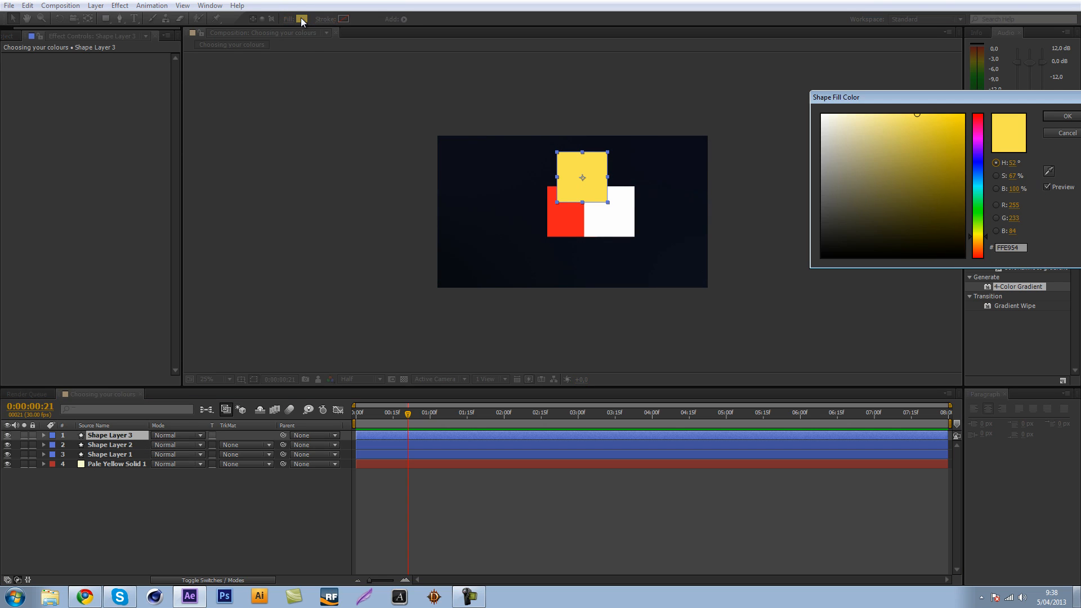
pyautogui.moveTo(939, 116); pyautogui.dragTo(945, 107)
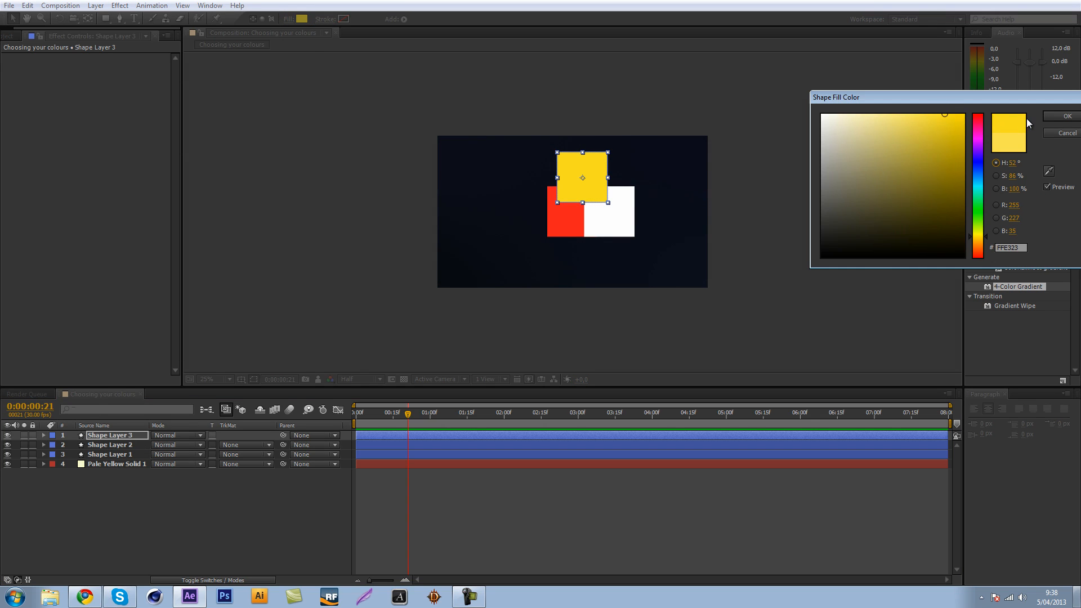
pyautogui.click(1058, 117)
pyautogui.click(506, 316)
pyautogui.press('.')
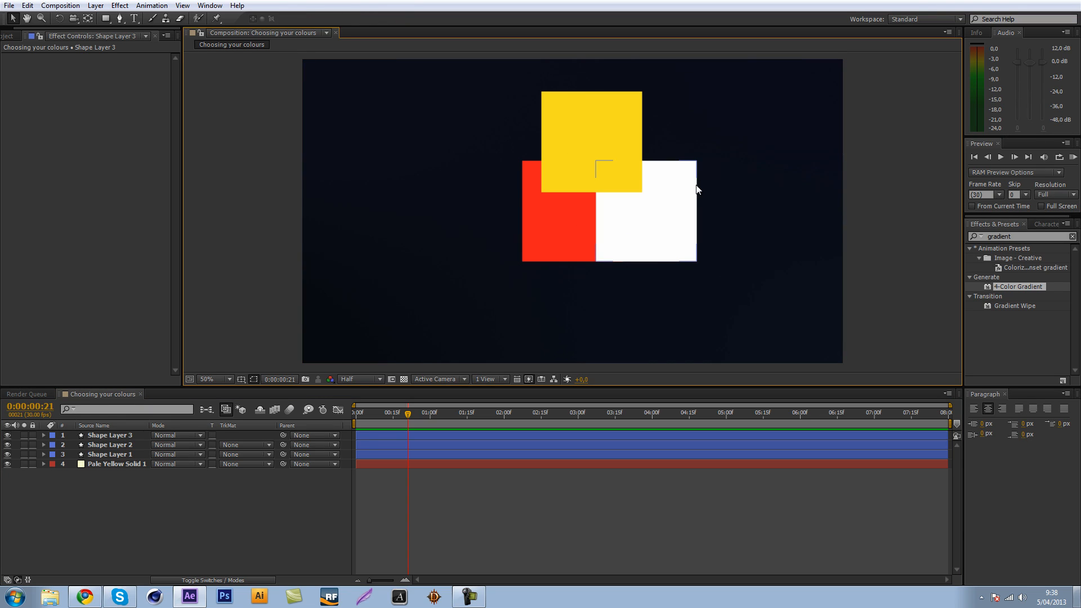
pyautogui.press(',')
pyautogui.press(',')
pyautogui.press(',')
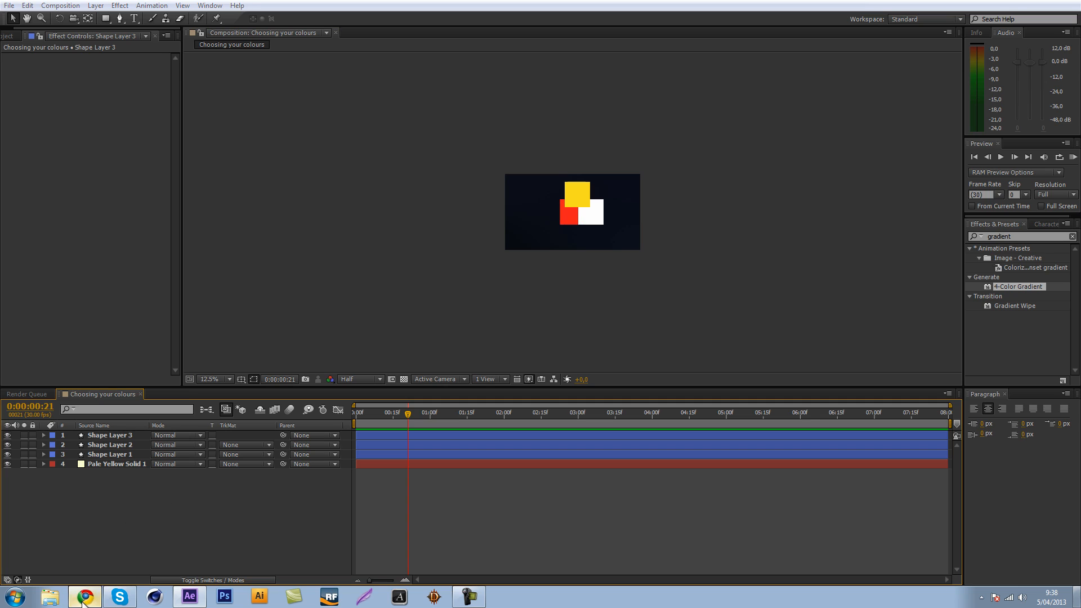
# Copy the Windows 8 Start screen image in Chrome, try to paste it into the After Effects composition, and delete the extra shape layer.
pyautogui.click(83, 598)
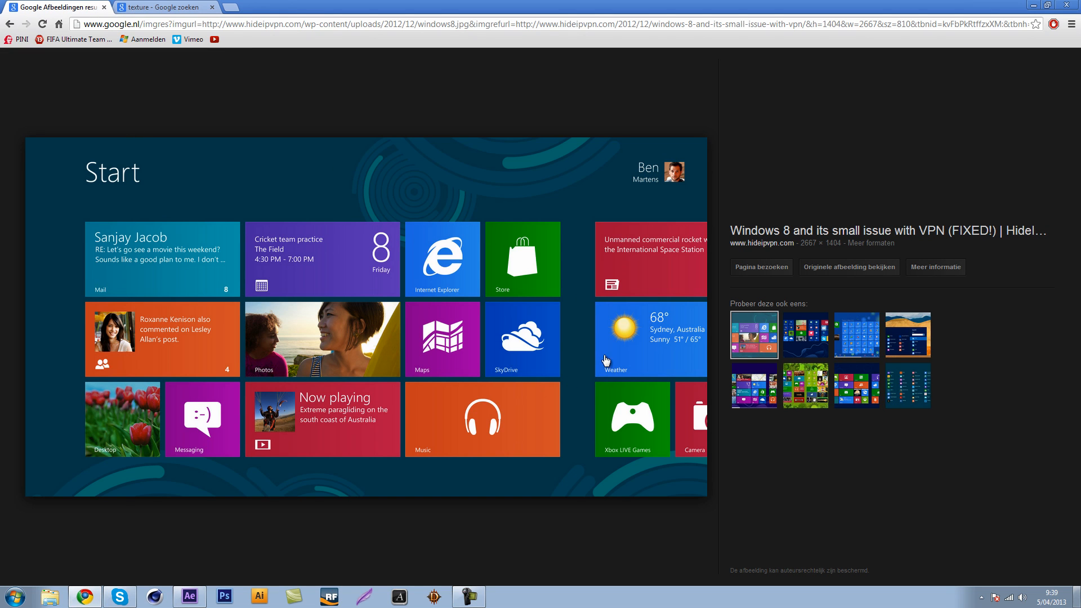
pyautogui.rightClick(140, 250)
pyautogui.click(204, 349)
pyautogui.click(180, 597)
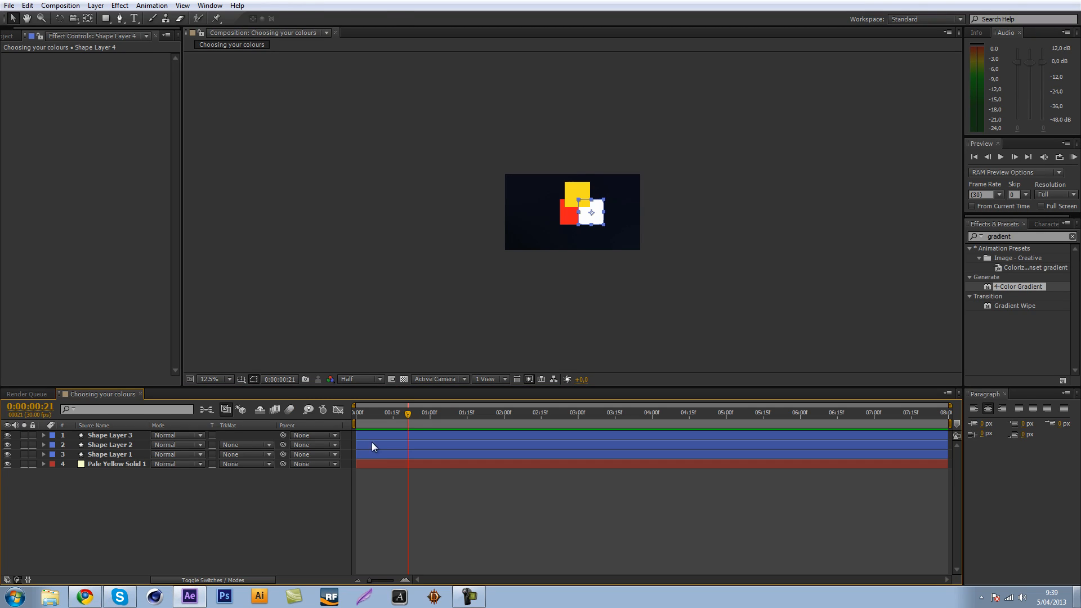
pyautogui.press('Delete')
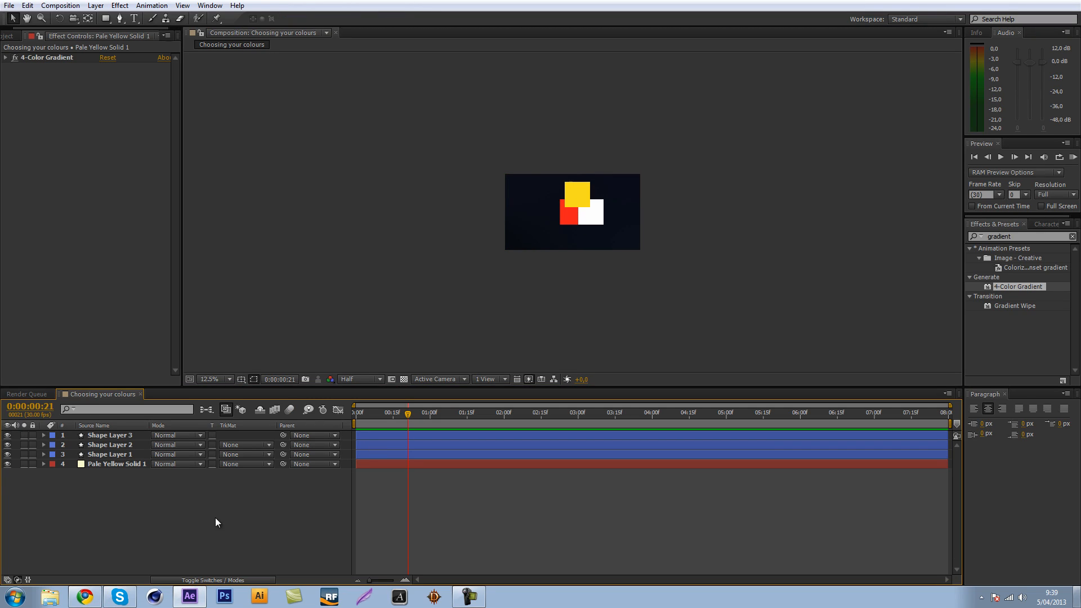
pyautogui.click(7, 37)
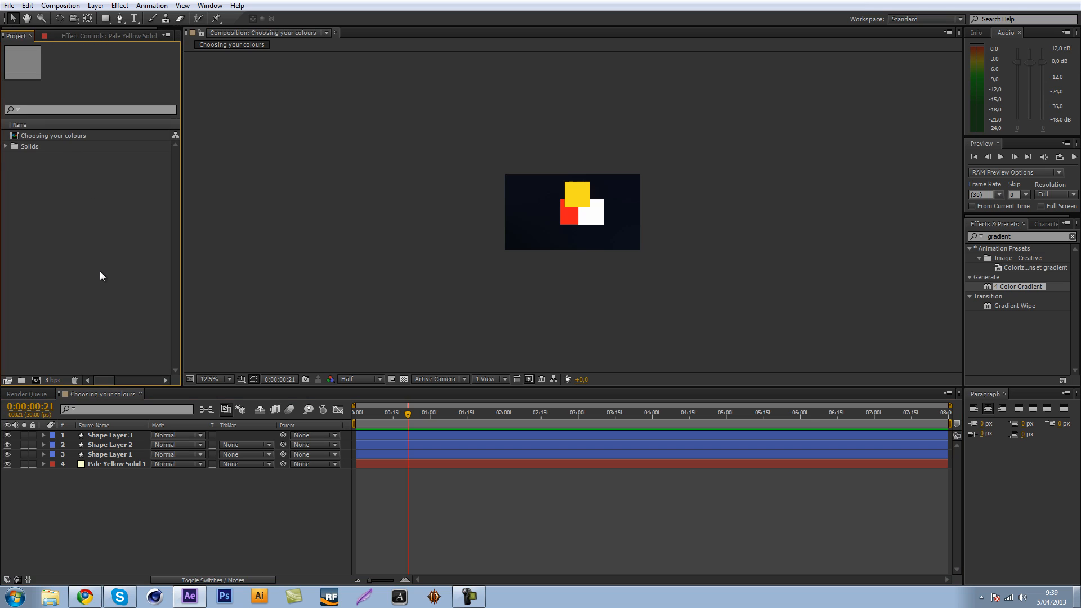
pyautogui.click(134, 509)
pyautogui.hotkey('ctrl', 'z')
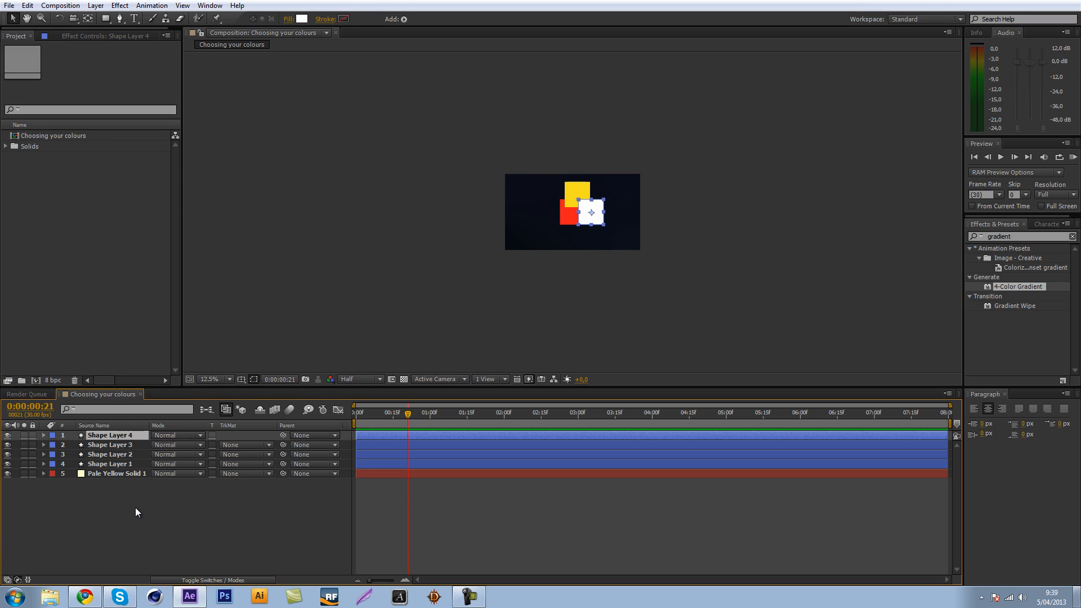
pyautogui.press('Delete')
# Copy the Start screen image from Chrome again and try to bring it into the After Effects project.
pyautogui.click(90, 599)
pyautogui.rightClick(193, 265)
pyautogui.click(273, 366)
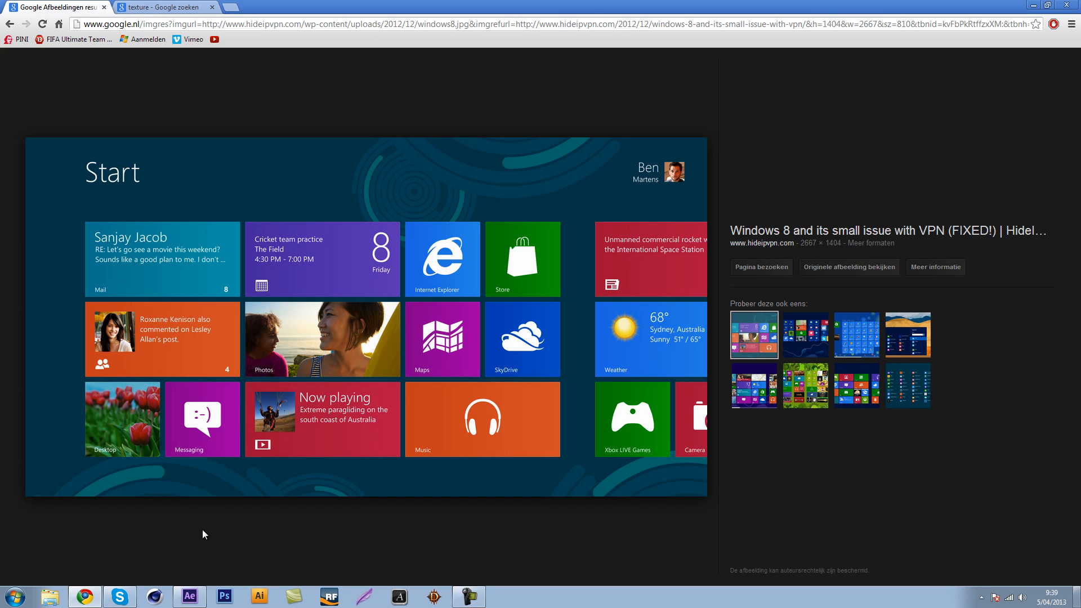
pyautogui.click(189, 597)
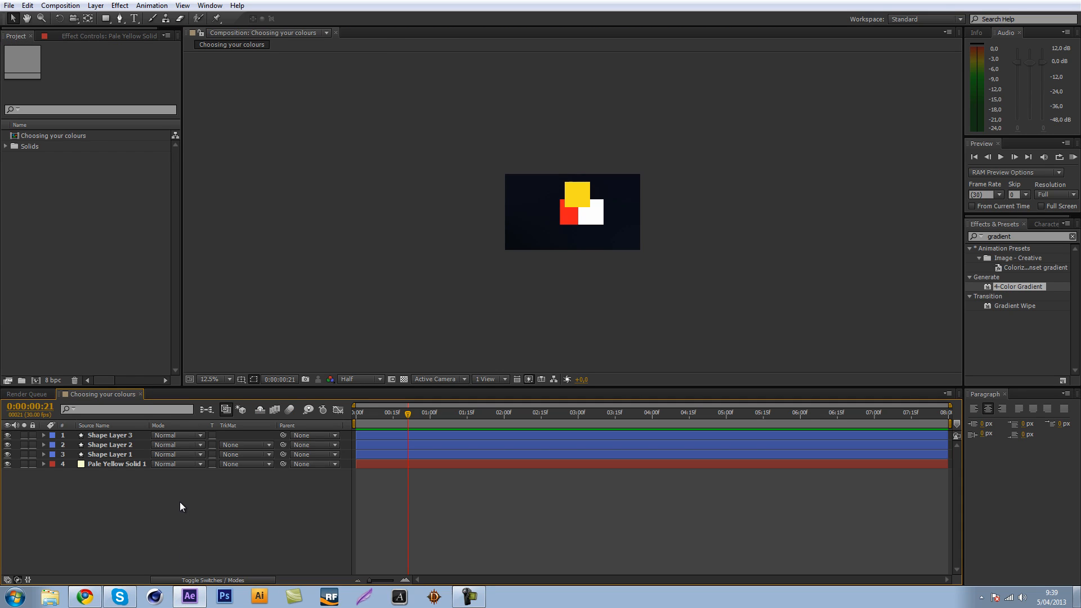
pyautogui.click(129, 446)
pyautogui.click(141, 491)
pyautogui.click(64, 232)
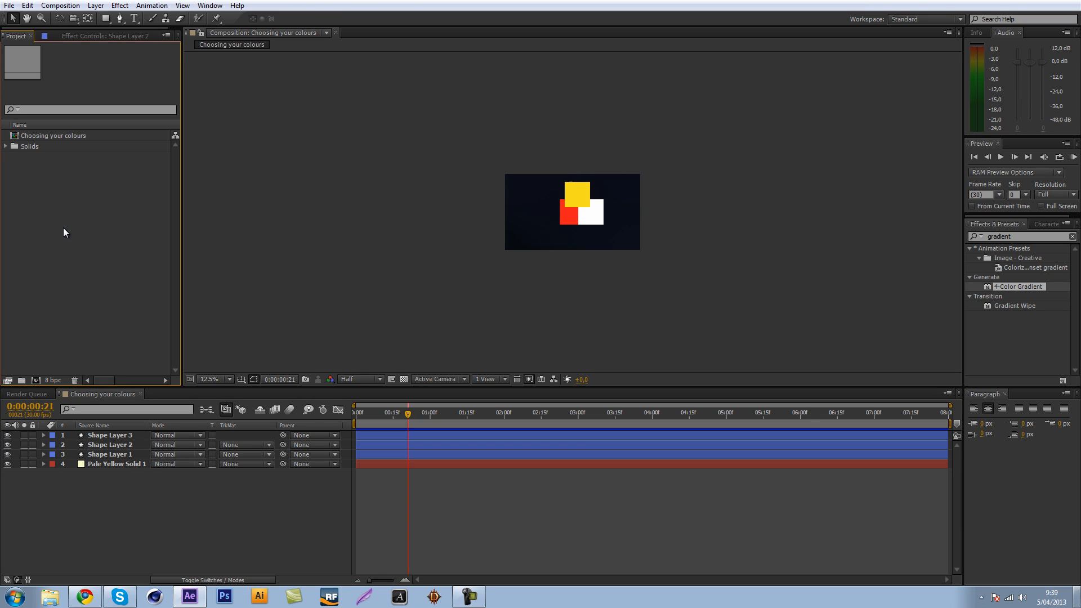
pyautogui.click(84, 598)
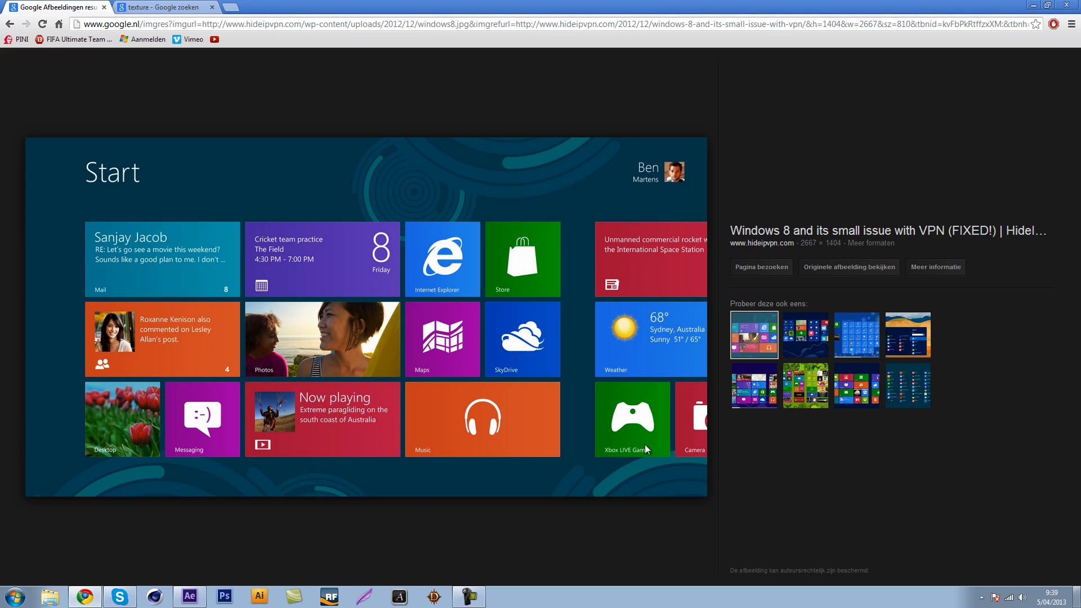
pyautogui.click(189, 596)
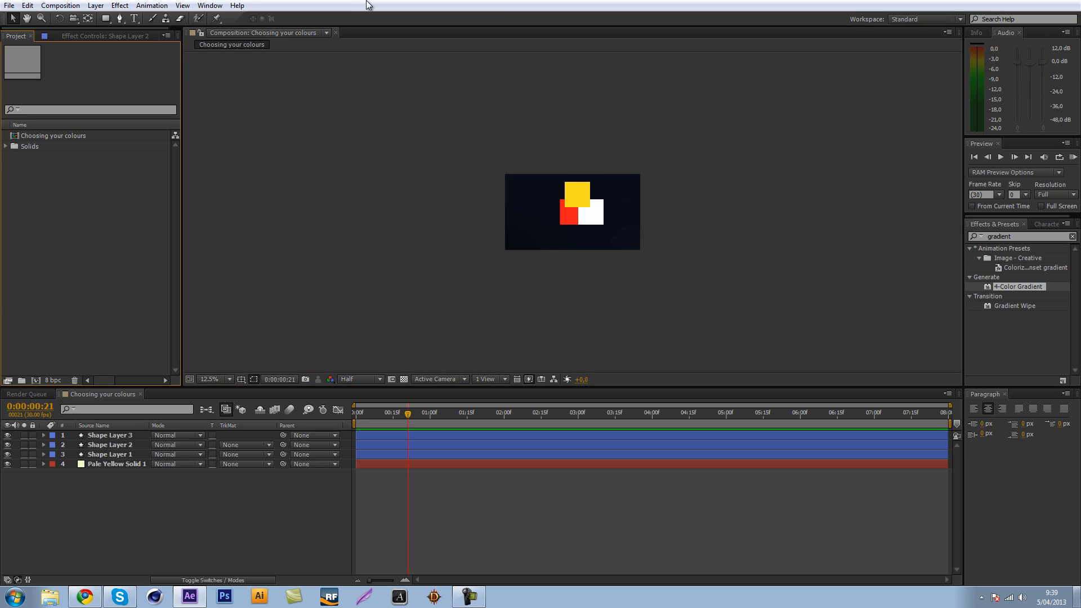
# Try the eyedropper on the yellow square's fill colour, cancel the colour change and deselect the layer.
pyautogui.click(106, 436)
pyautogui.click(302, 20)
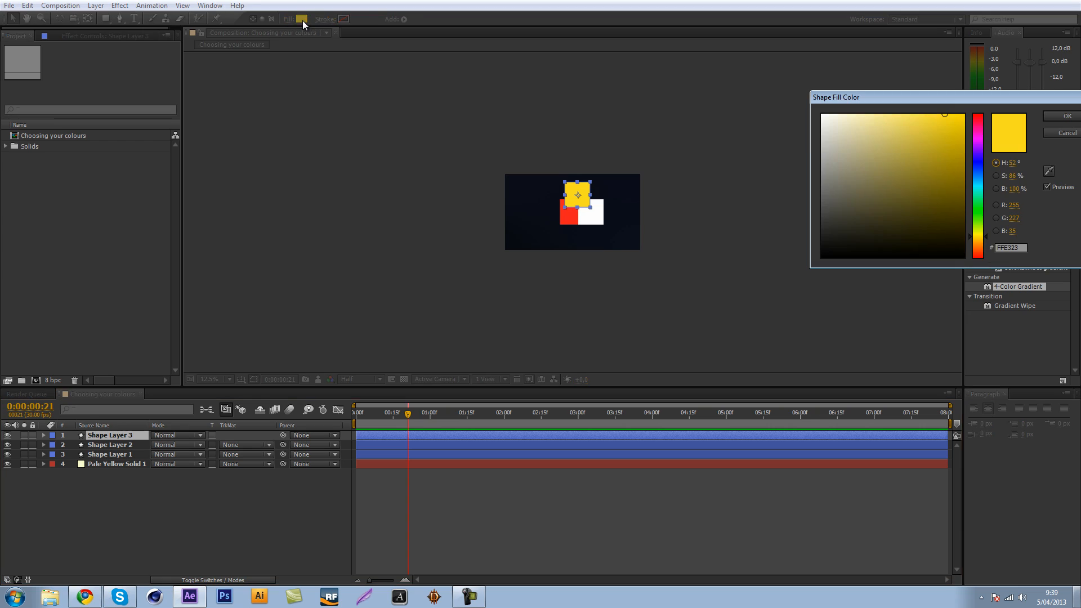
pyautogui.moveTo(997, 104); pyautogui.dragTo(502, 73)
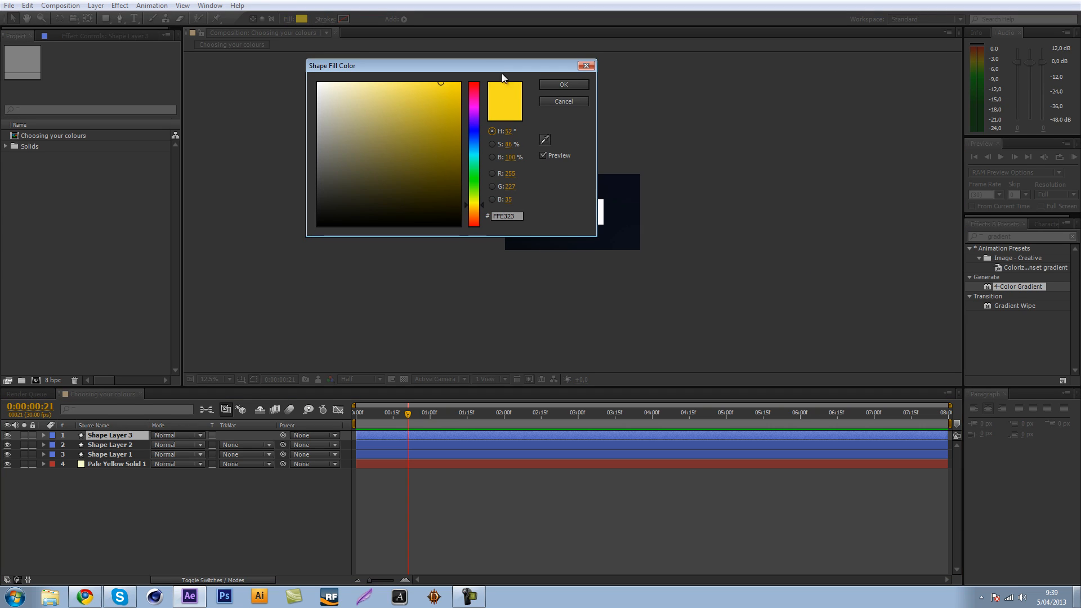
pyautogui.click(545, 139)
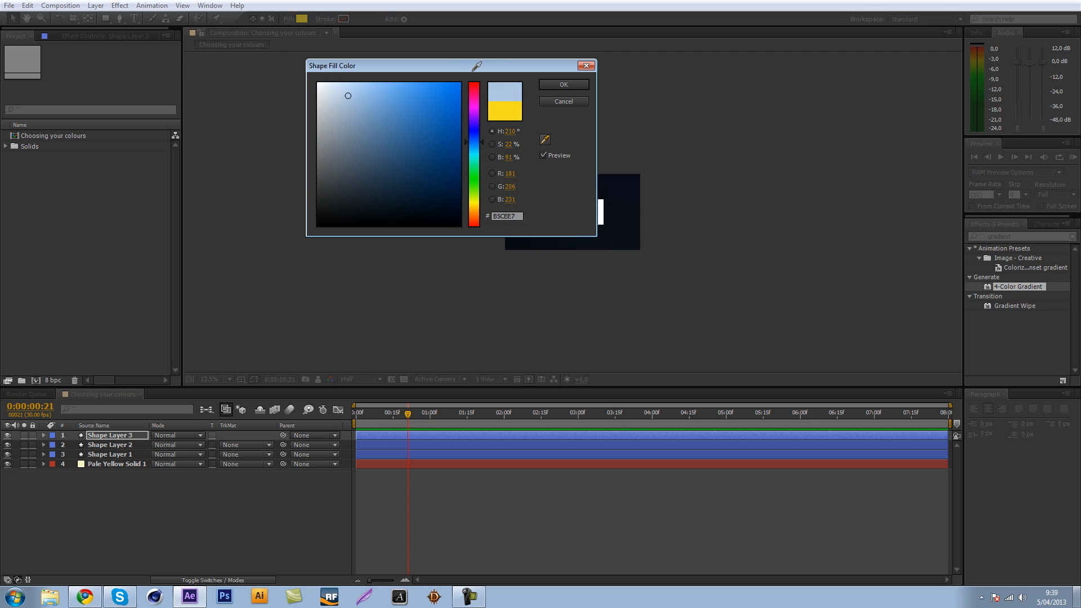
pyautogui.click(575, 103)
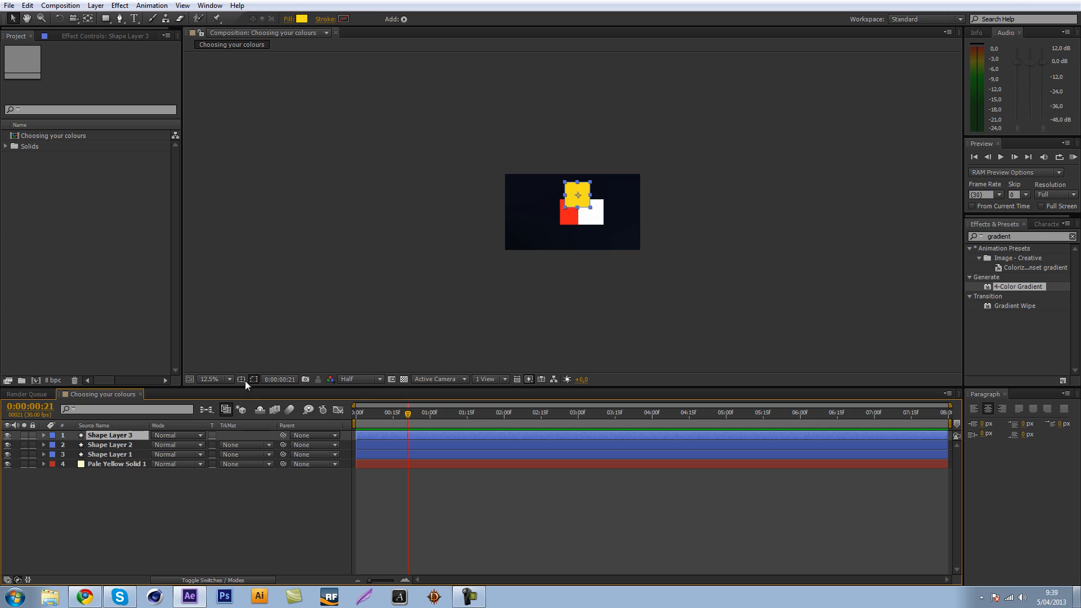
pyautogui.click(137, 545)
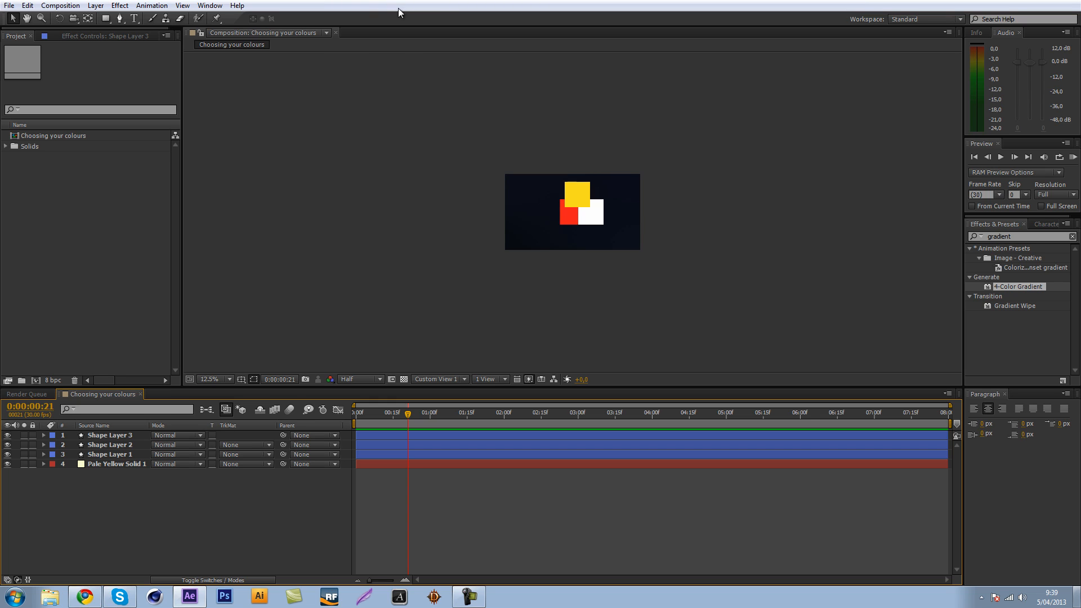
pyautogui.click(189, 596)
pyautogui.click(189, 596)
pyautogui.click(1068, 568)
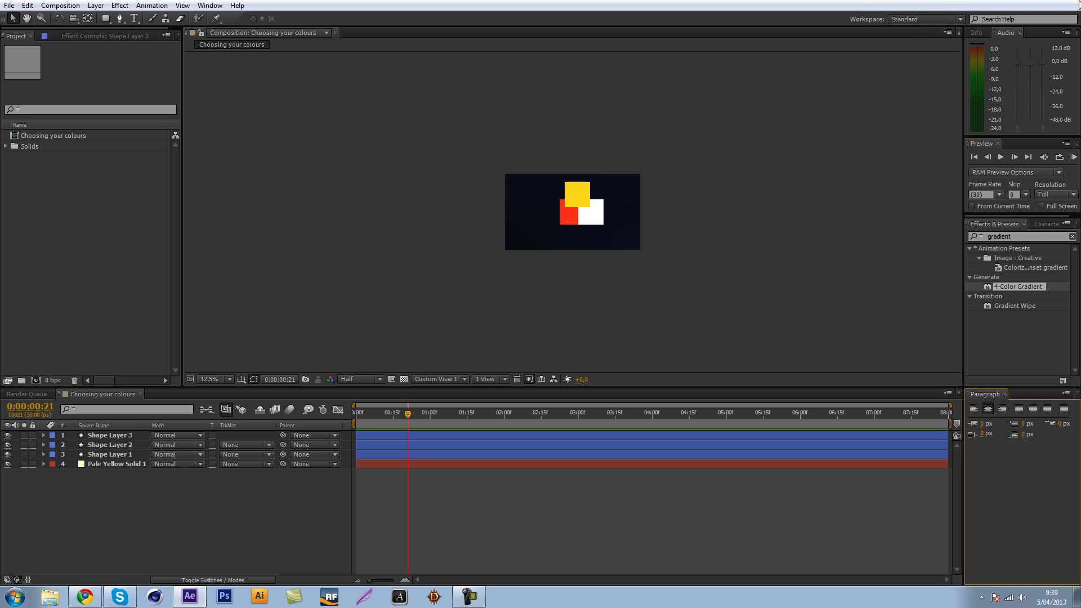
pyautogui.click(181, 342)
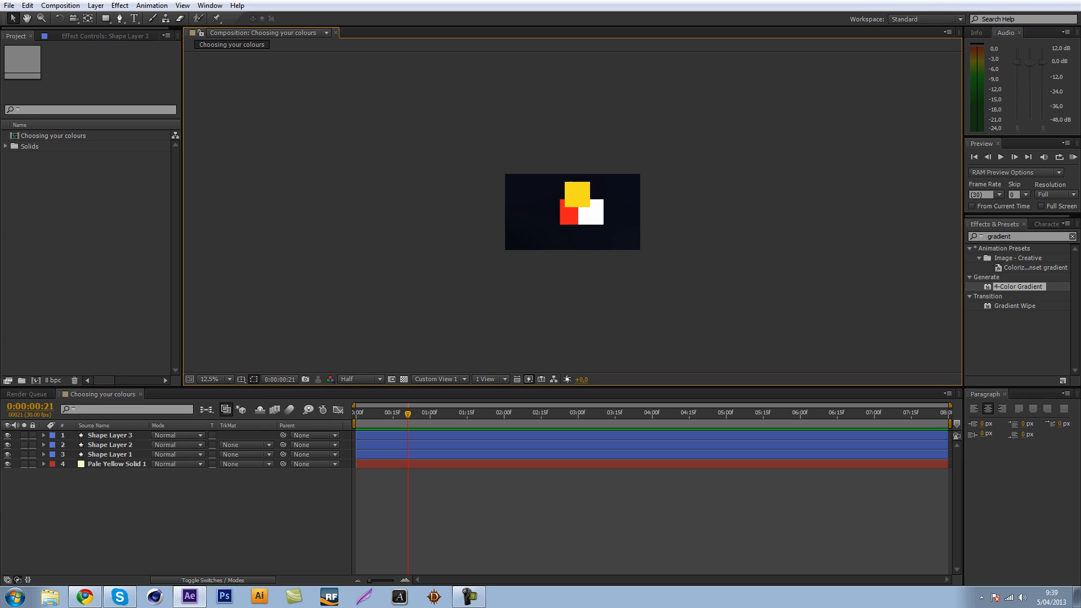
# Open the yellow square's fill colour and sample the grey 404040 with the eyedropper.
pyautogui.click(102, 434)
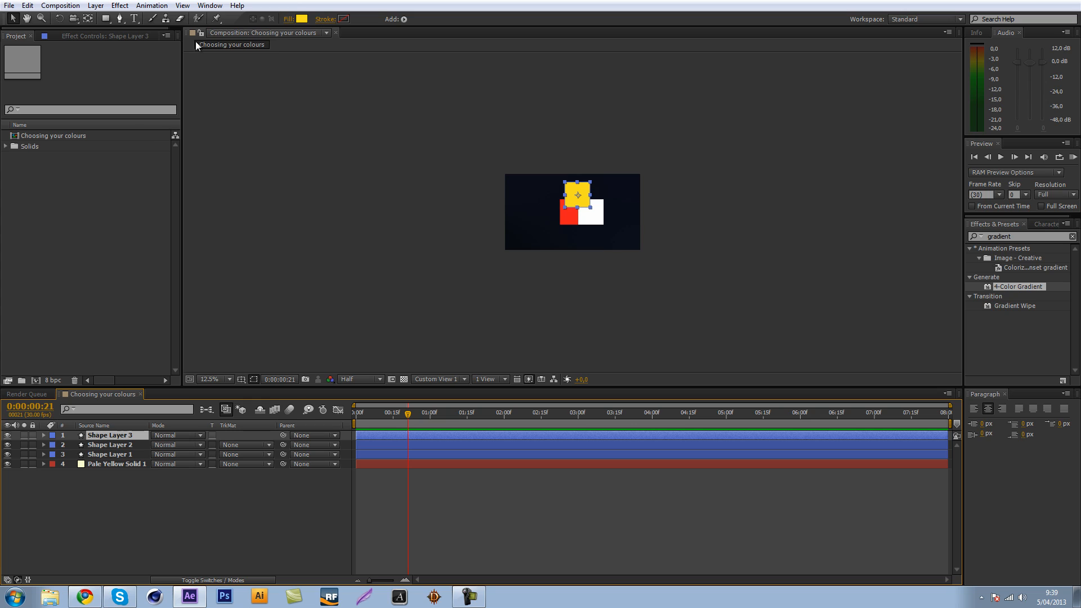
pyautogui.click(302, 18)
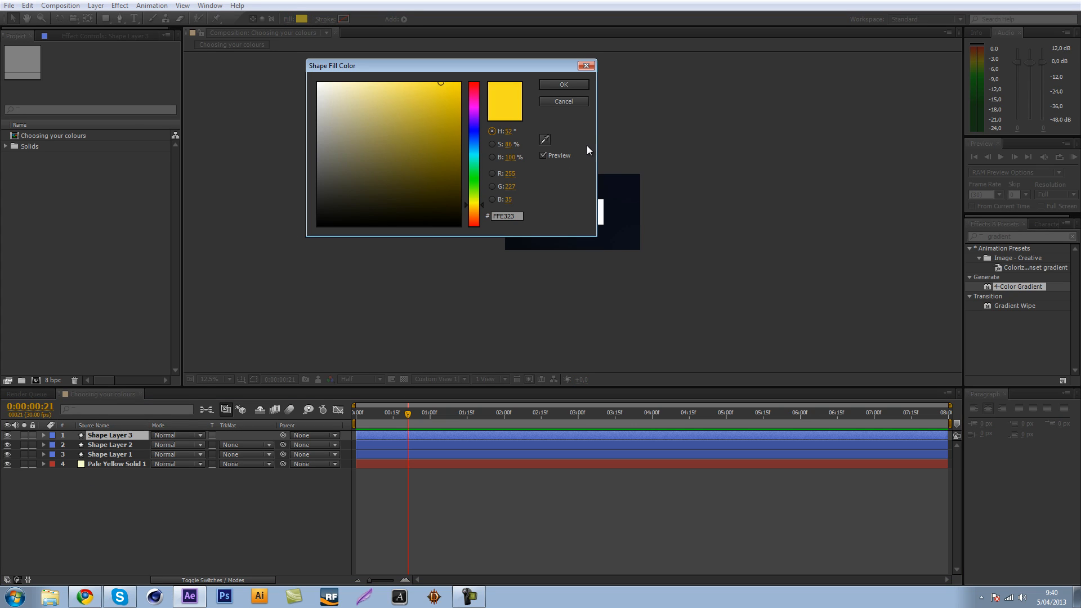
pyautogui.click(545, 140)
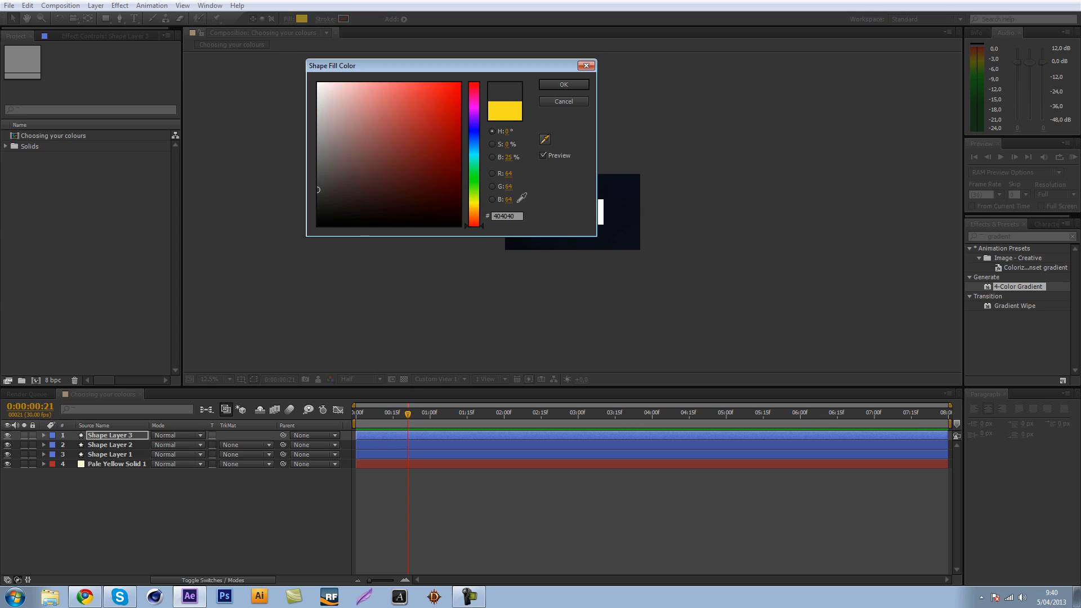
# Compare the colour picker's hue, saturation and brightness modes and cancel the fill colour change.
pyautogui.click(492, 144)
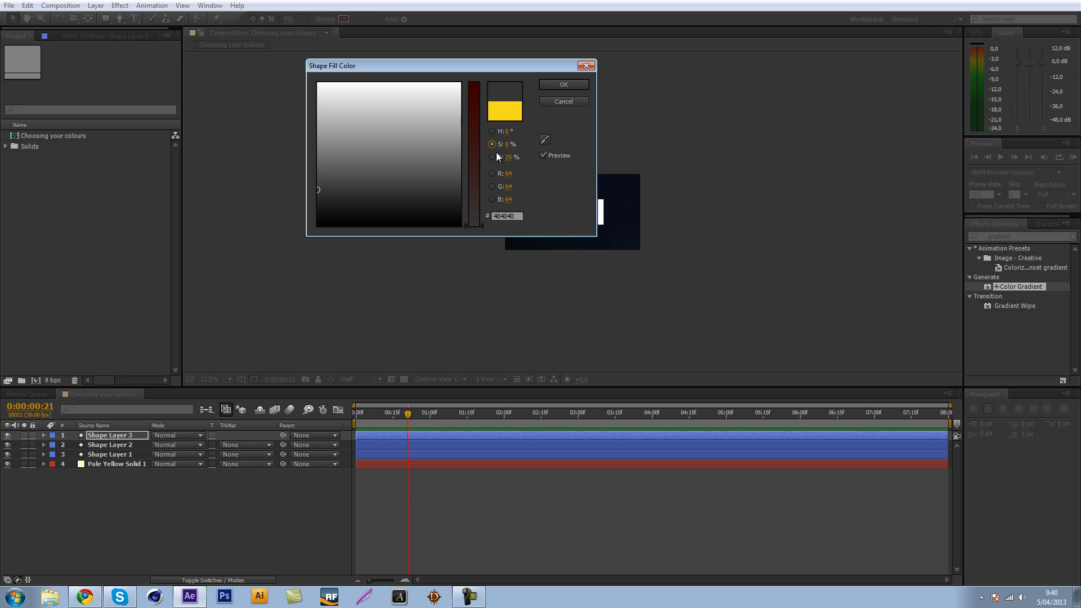
pyautogui.click(493, 157)
pyautogui.click(491, 144)
pyautogui.click(492, 131)
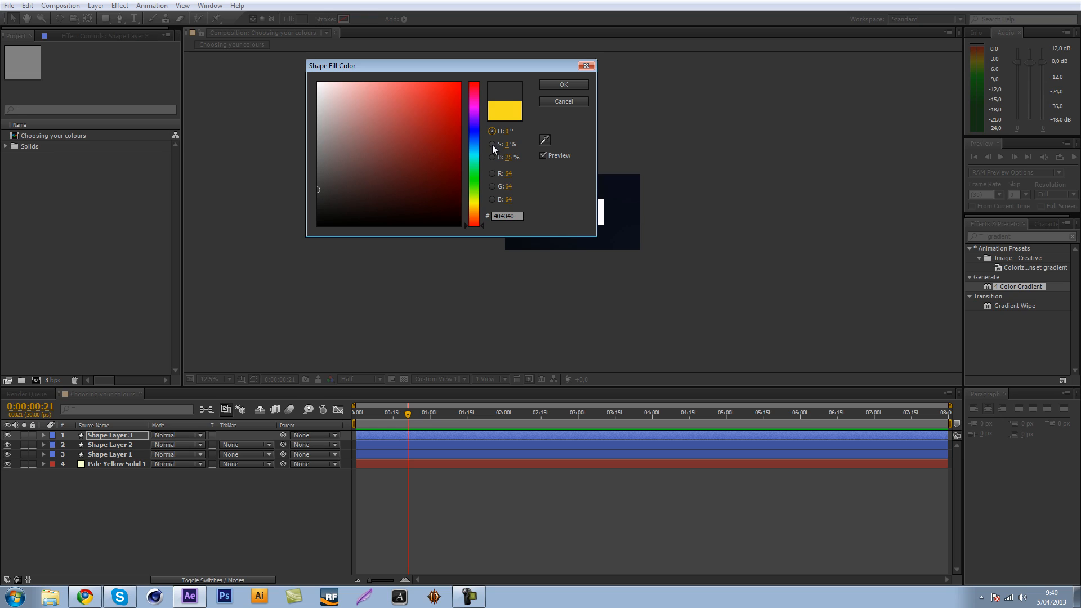
pyautogui.click(492, 144)
pyautogui.click(493, 158)
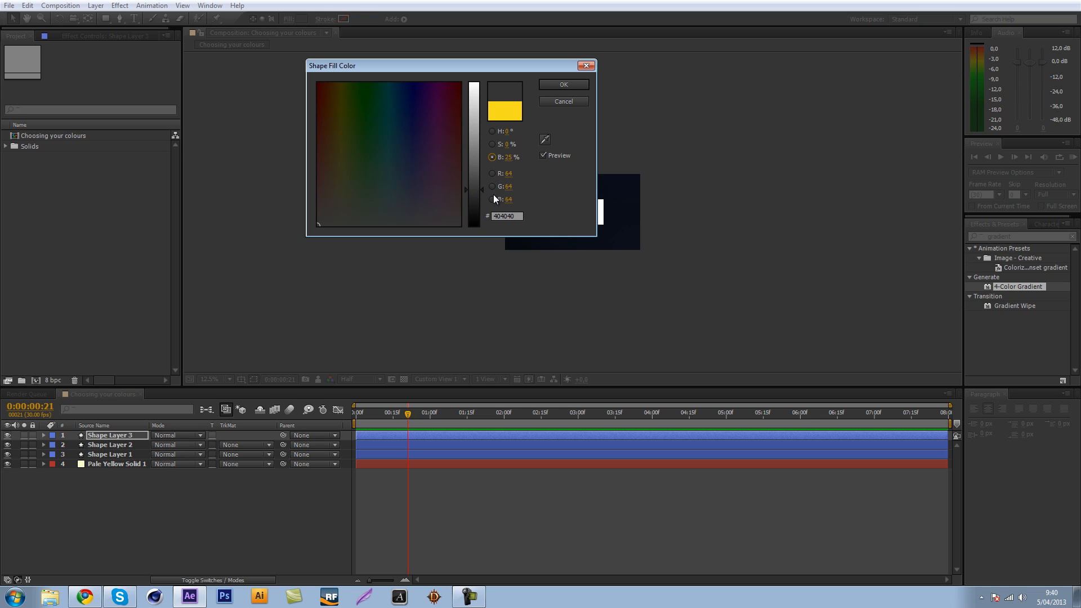
pyautogui.click(492, 144)
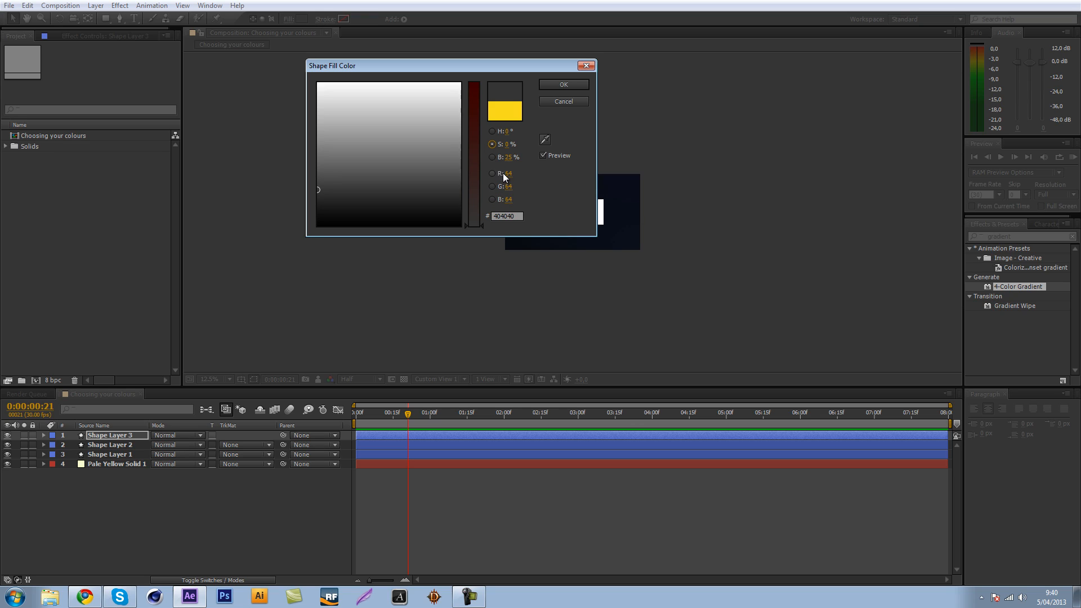
pyautogui.click(563, 102)
# Reopen the yellow square's fill colour and raise its saturation to 100%, giving FFDE00.
pyautogui.click(302, 19)
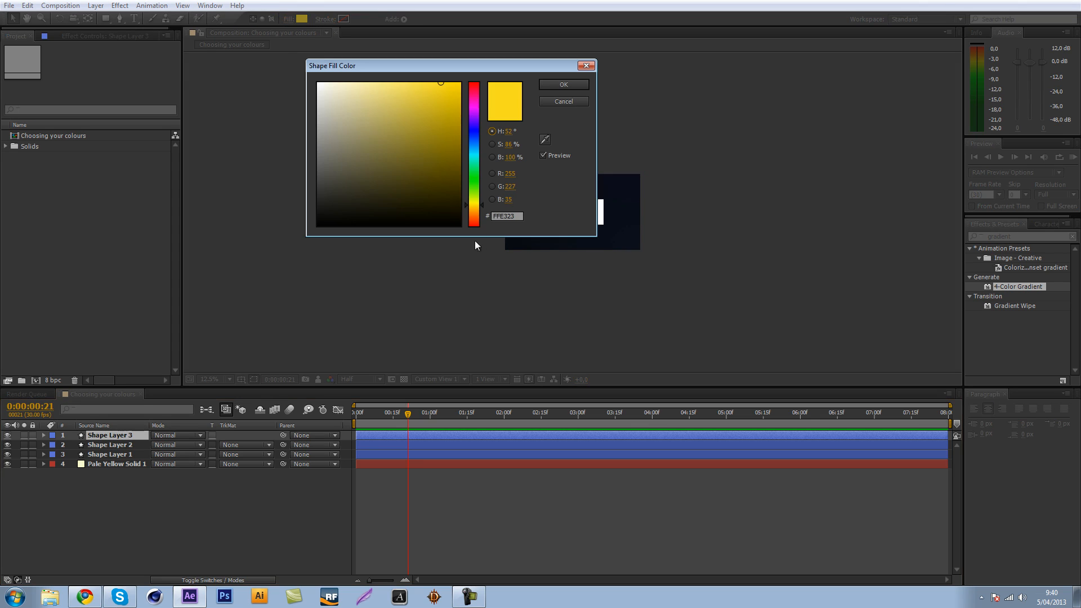
pyautogui.click(492, 156)
pyautogui.click(492, 145)
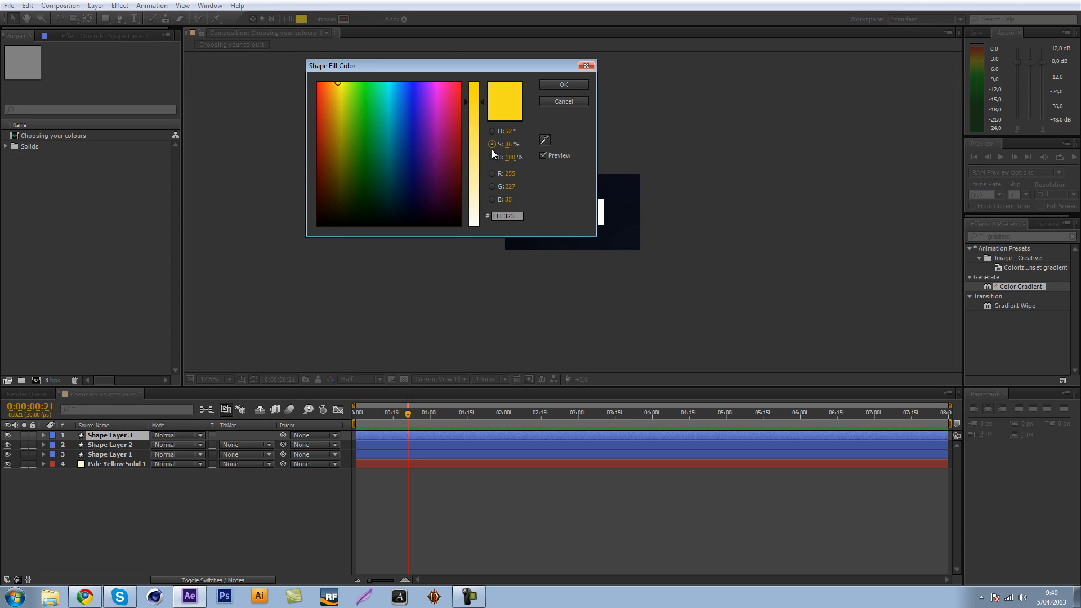
pyautogui.moveTo(476, 100); pyautogui.dragTo(474, 45)
# Lower the fill colour's brightness to 56%, giving 8E7C00, and return to the saturation mode.
pyautogui.click(492, 157)
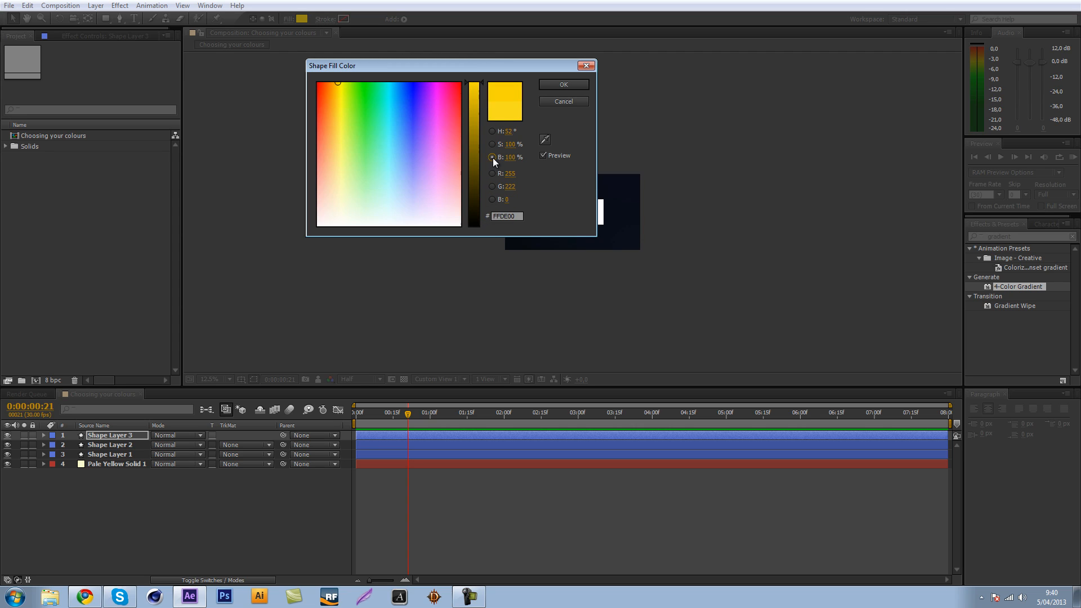
pyautogui.moveTo(474, 84); pyautogui.dragTo(471, 182)
pyautogui.moveTo(471, 231)
pyautogui.mouseDown()
pyautogui.moveTo(470, 84)
pyautogui.moveTo(464, 242)
pyautogui.mouseUp()
pyautogui.moveTo(451, 140)
pyautogui.mouseDown()
pyautogui.moveTo(457, 119)
pyautogui.moveTo(457, 146)
pyautogui.mouseUp()
pyautogui.click(492, 144)
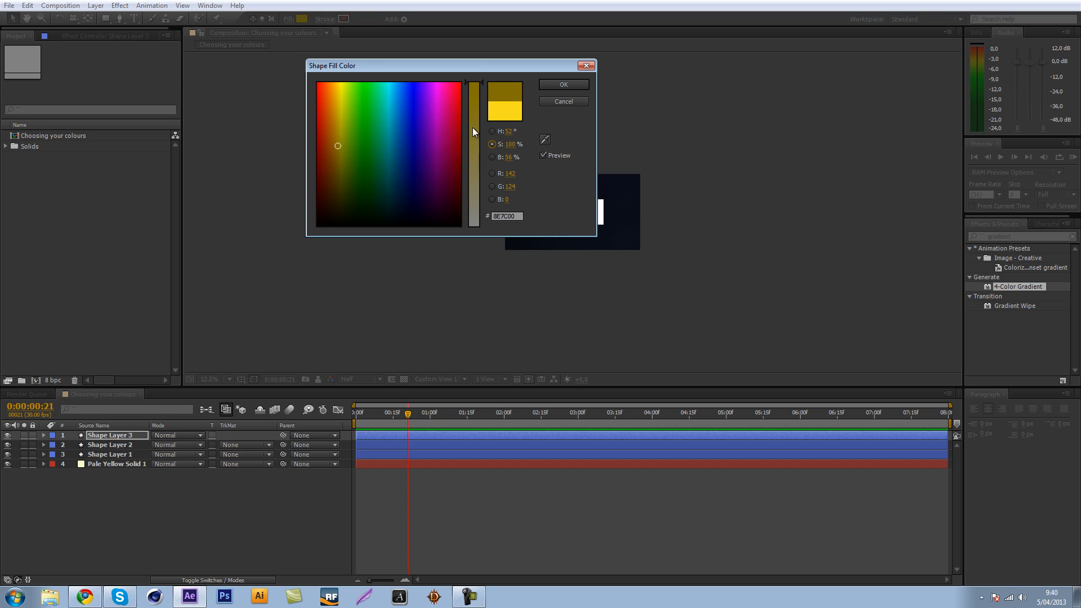
# Switch the colour picker to red mode and change the fill colour to the orange FF9F00.
pyautogui.click(492, 173)
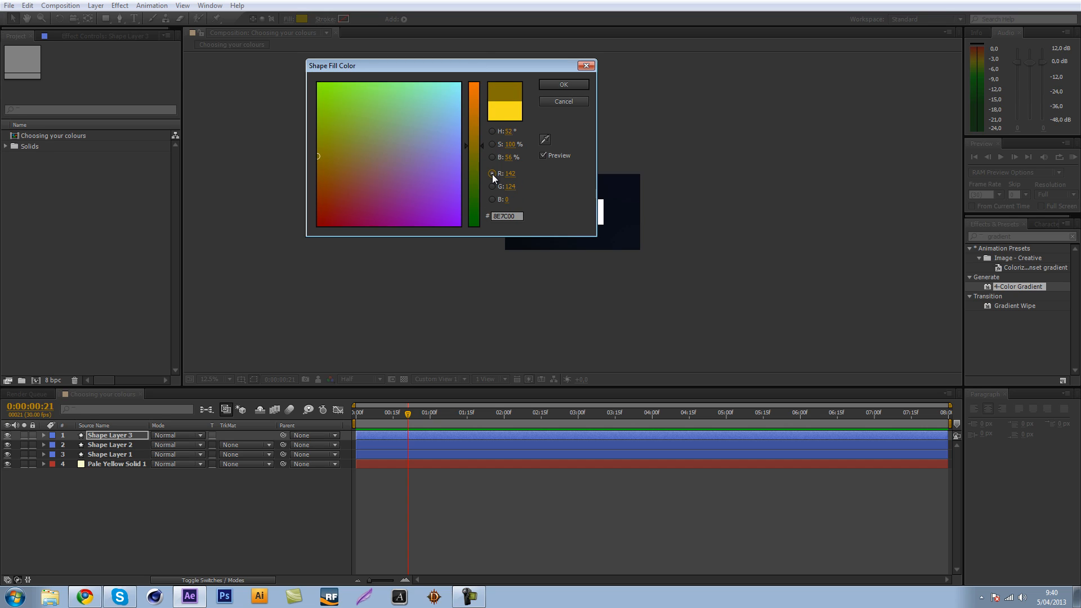
pyautogui.click(382, 134)
pyautogui.moveTo(398, 128)
pyautogui.mouseDown()
pyautogui.moveTo(338, 181)
pyautogui.moveTo(318, 136)
pyautogui.mouseUp()
pyautogui.moveTo(474, 155)
pyautogui.mouseDown()
pyautogui.moveTo(474, 227)
pyautogui.moveTo(467, 38)
pyautogui.mouseUp()
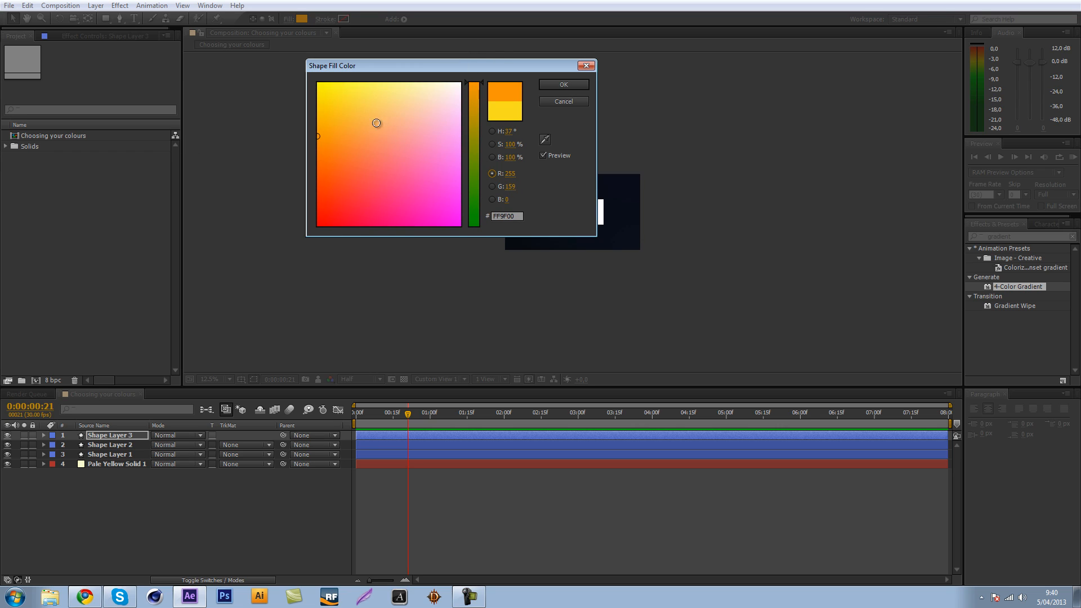
# Try several colours across the red-mode colour field, ending on the pink FF698A.
pyautogui.moveTo(316, 140)
pyautogui.mouseDown()
pyautogui.moveTo(277, 87)
pyautogui.moveTo(278, 209)
pyautogui.moveTo(316, 209)
pyautogui.moveTo(345, 164)
pyautogui.moveTo(333, 136)
pyautogui.mouseUp()
pyautogui.click(398, 166)
pyautogui.click(339, 217)
pyautogui.click(351, 104)
pyautogui.click(425, 206)
pyautogui.click(395, 167)
# Try the green and blue picker modes, apply the green 1EE899 as the square's fill and deselect the square.
pyautogui.click(491, 187)
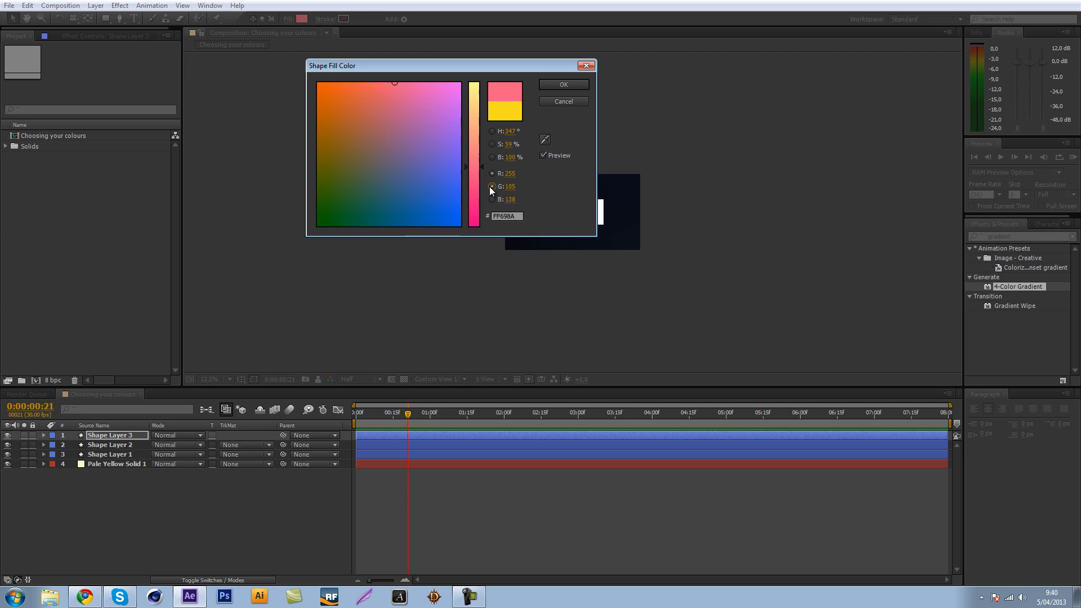
pyautogui.click(403, 131)
pyautogui.click(492, 199)
pyautogui.moveTo(411, 167)
pyautogui.mouseDown()
pyautogui.moveTo(413, 89)
pyautogui.moveTo(334, 95)
pyautogui.mouseUp()
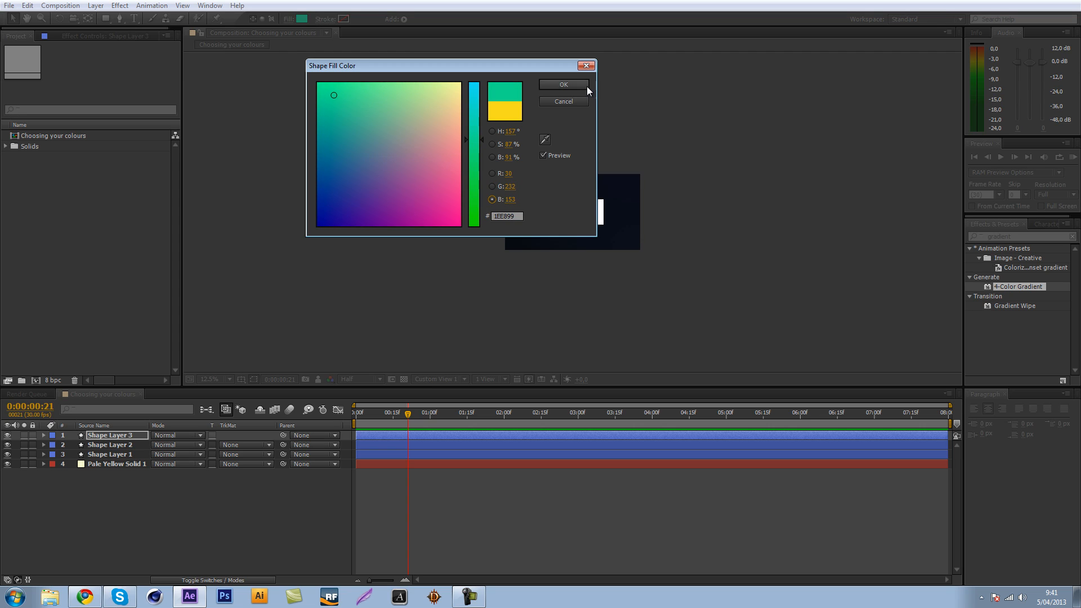
pyautogui.click(587, 87)
pyautogui.click(383, 92)
pyautogui.scroll(3, 654, 214)
pyautogui.click(606, 114)
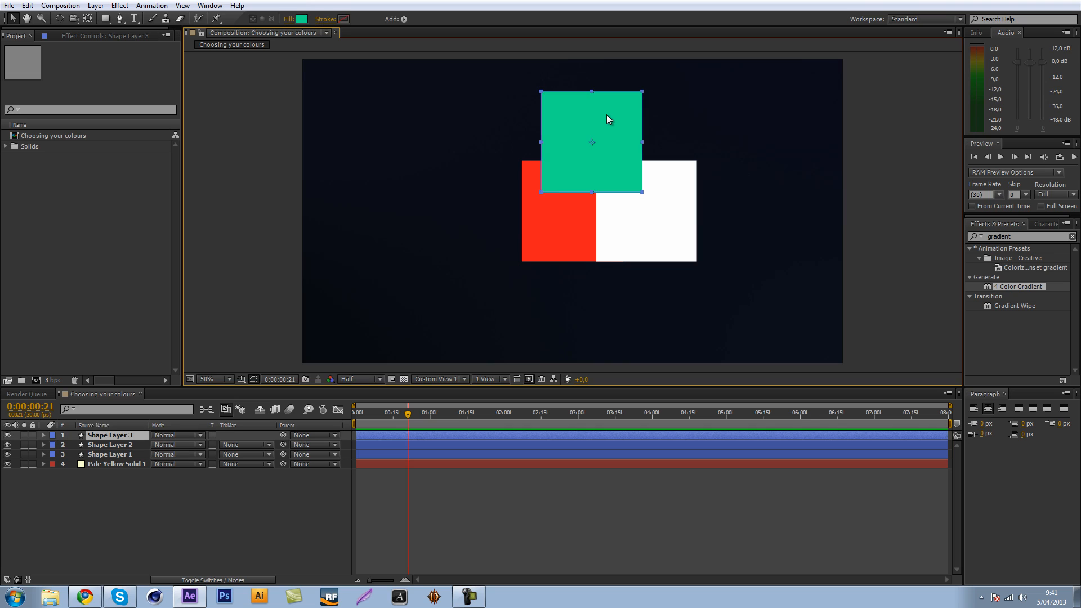
pyautogui.scroll(-2, 692, 149)
pyautogui.click(765, 323)
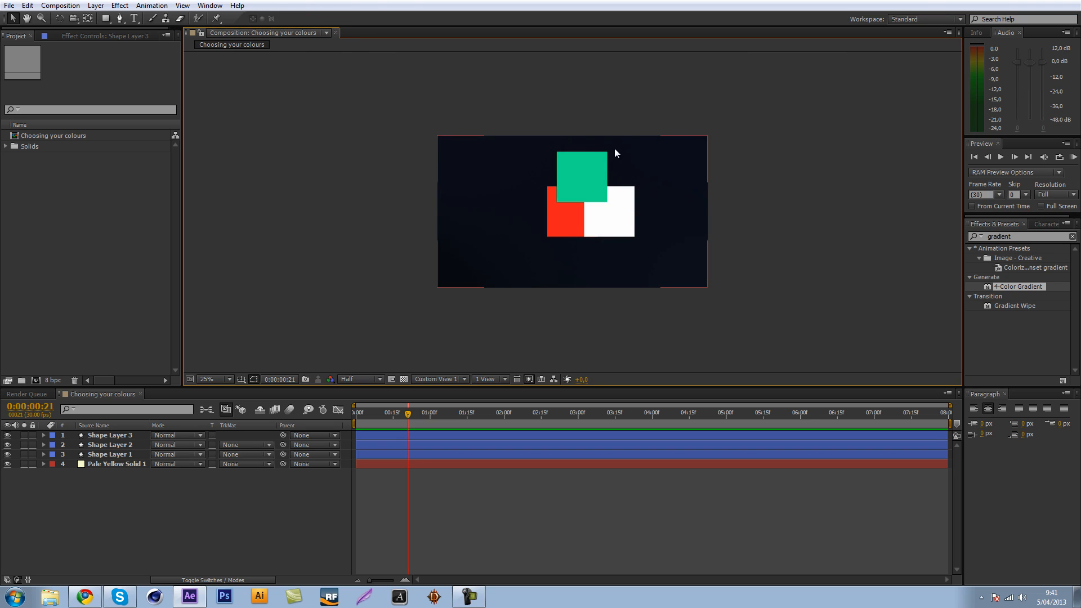
# Reopen the green square's fill colour, view it in hue mode and cancel the dialog.
pyautogui.click(574, 166)
pyautogui.click(302, 18)
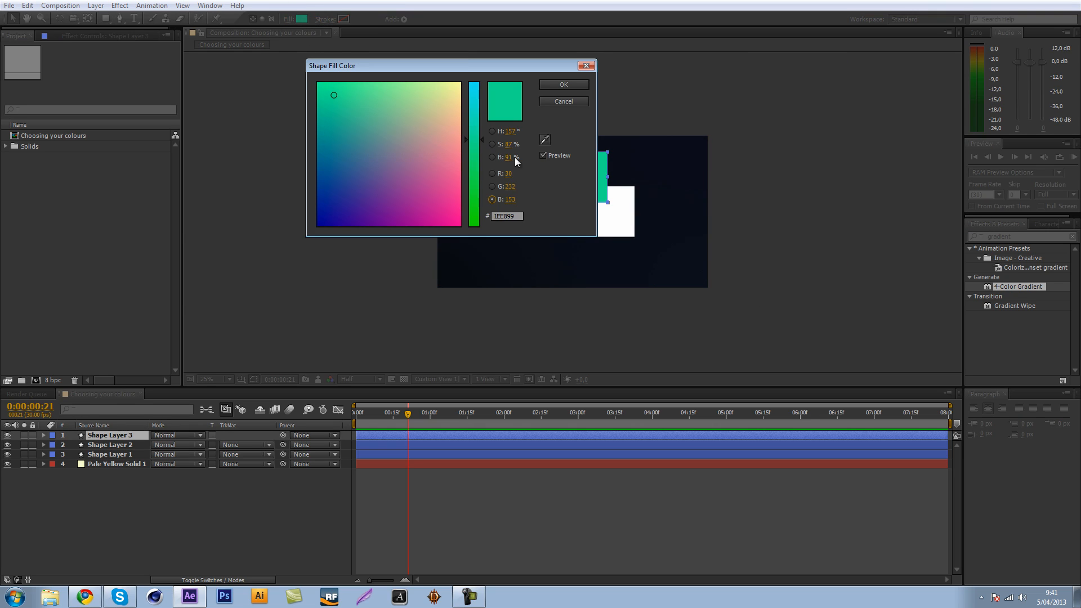
pyautogui.click(492, 131)
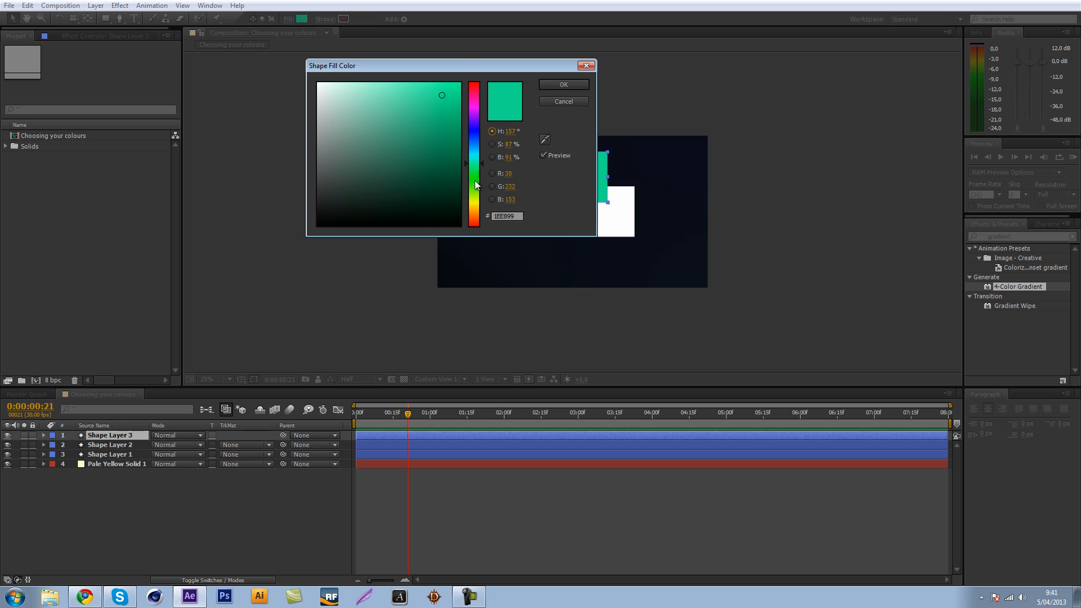
pyautogui.click(564, 101)
pyautogui.click(761, 300)
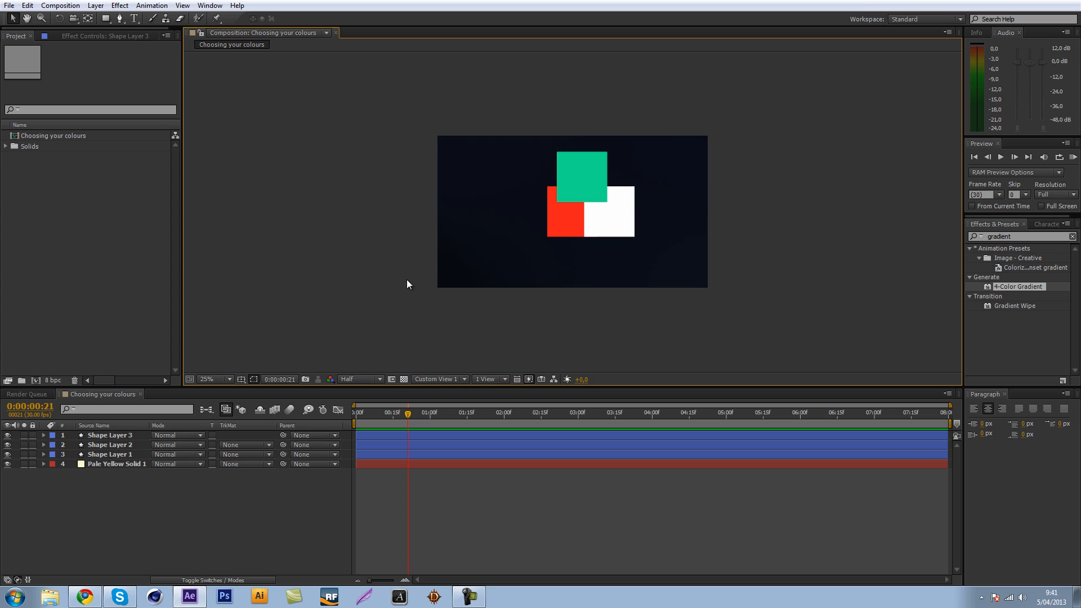
pyautogui.press('.')
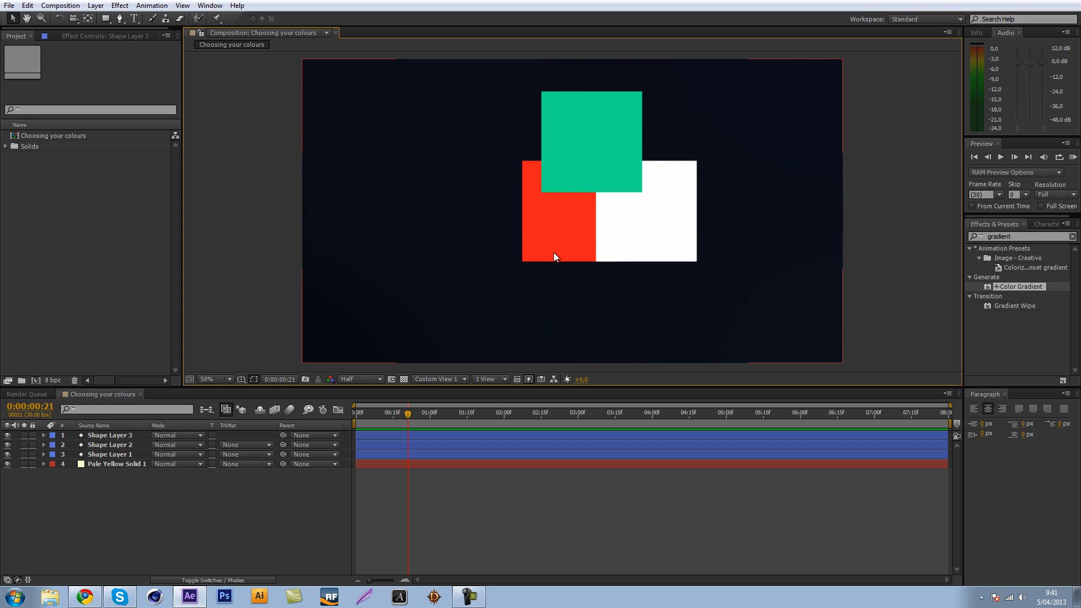
pyautogui.press('.')
pyautogui.click(755, 281)
pyautogui.click(282, 320)
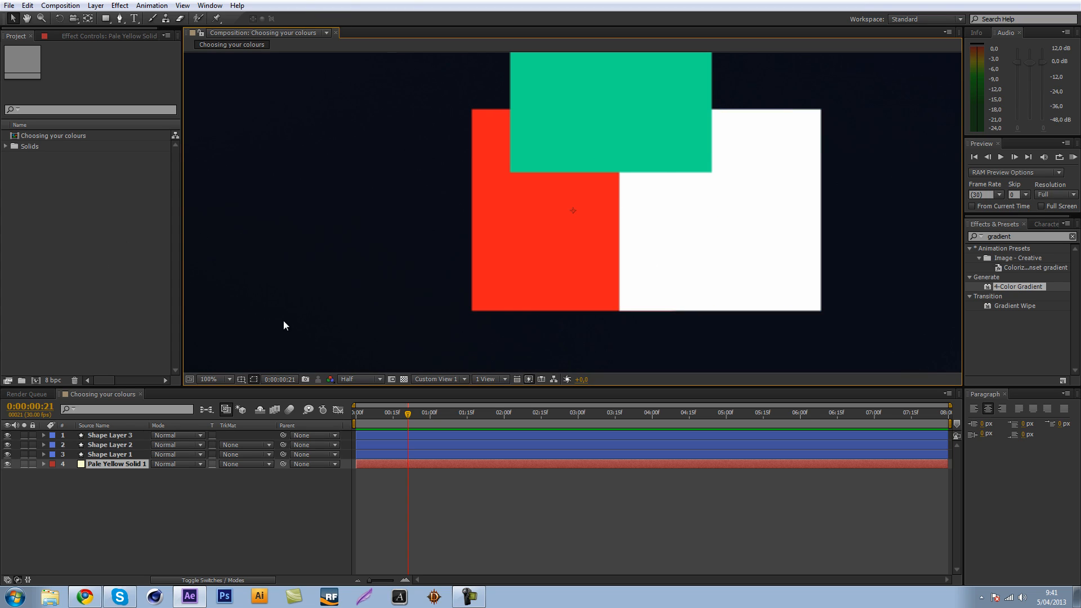
# Switch to Chrome, load YouTube in a new tab and close the browser window.
pyautogui.click(89, 605)
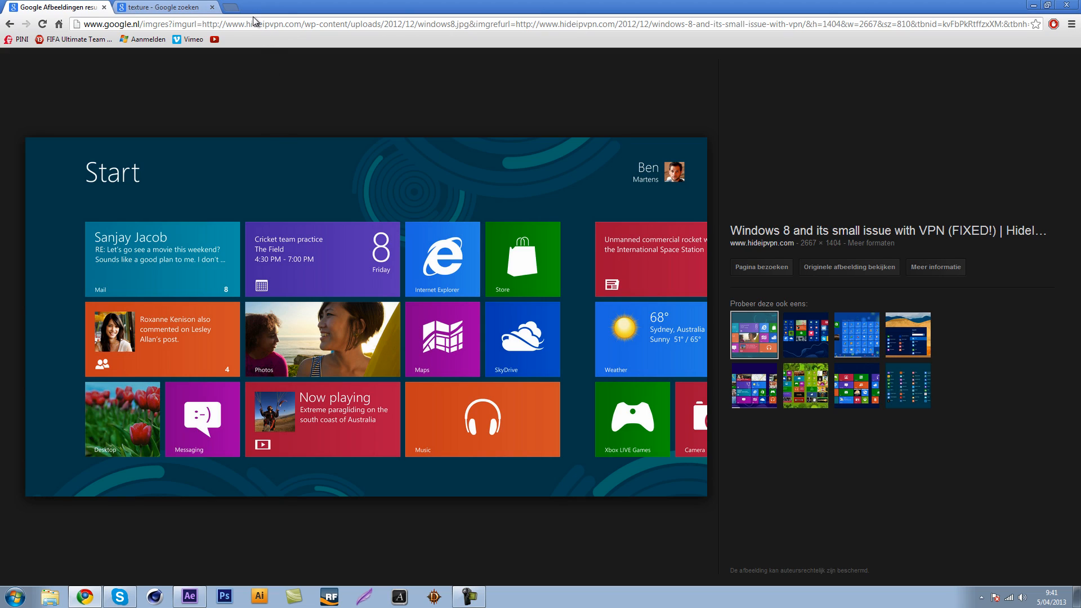
pyautogui.hotkey('ctrl', 't')
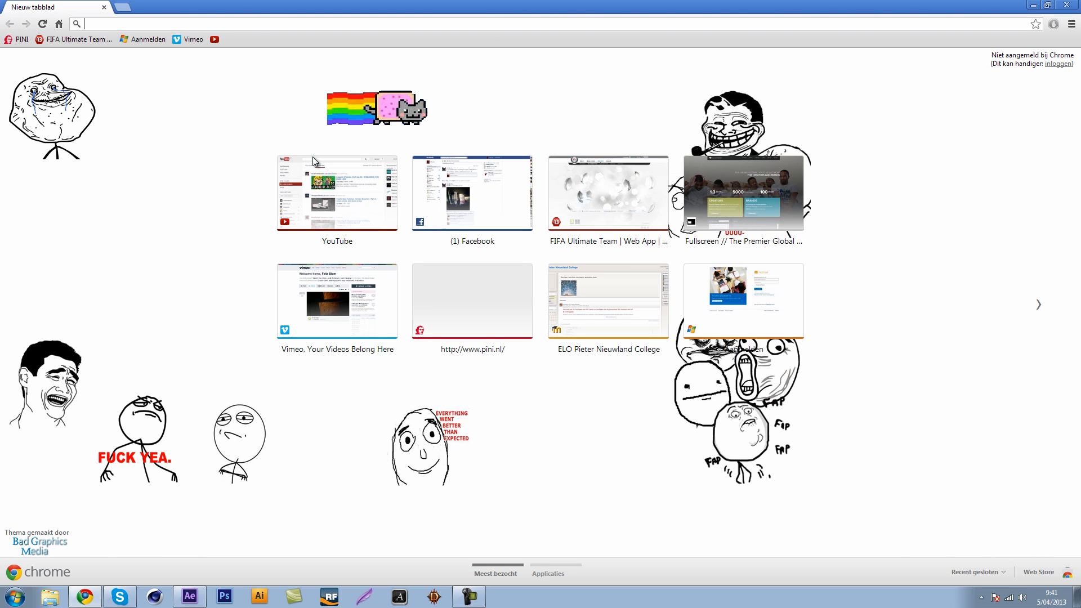
pyautogui.click(327, 198)
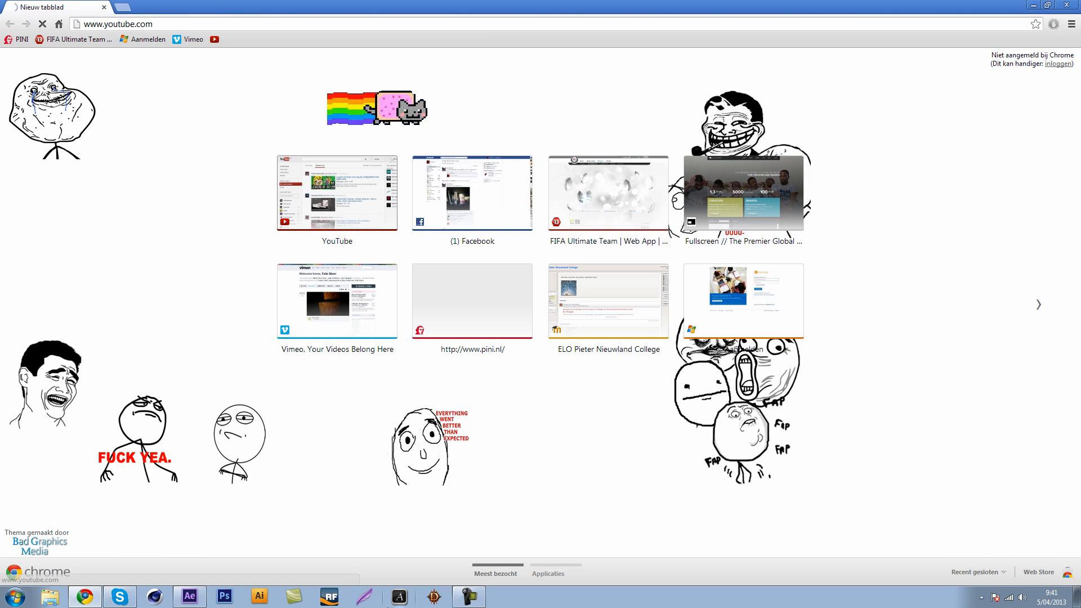
pyautogui.click(467, 598)
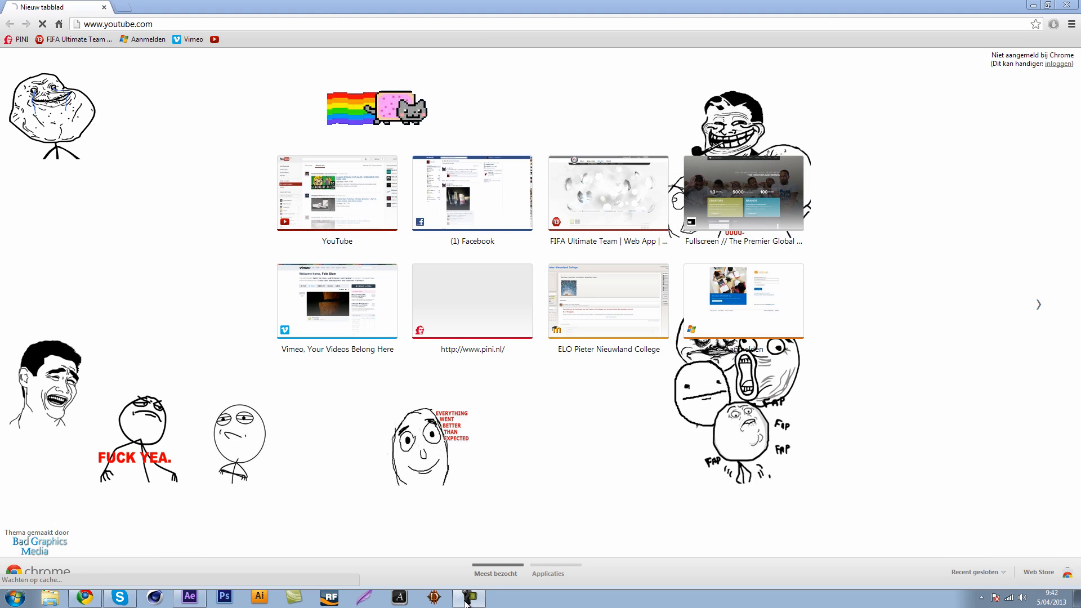
pyautogui.hotkey('alt', 'Tab')
pyautogui.click(466, 598)
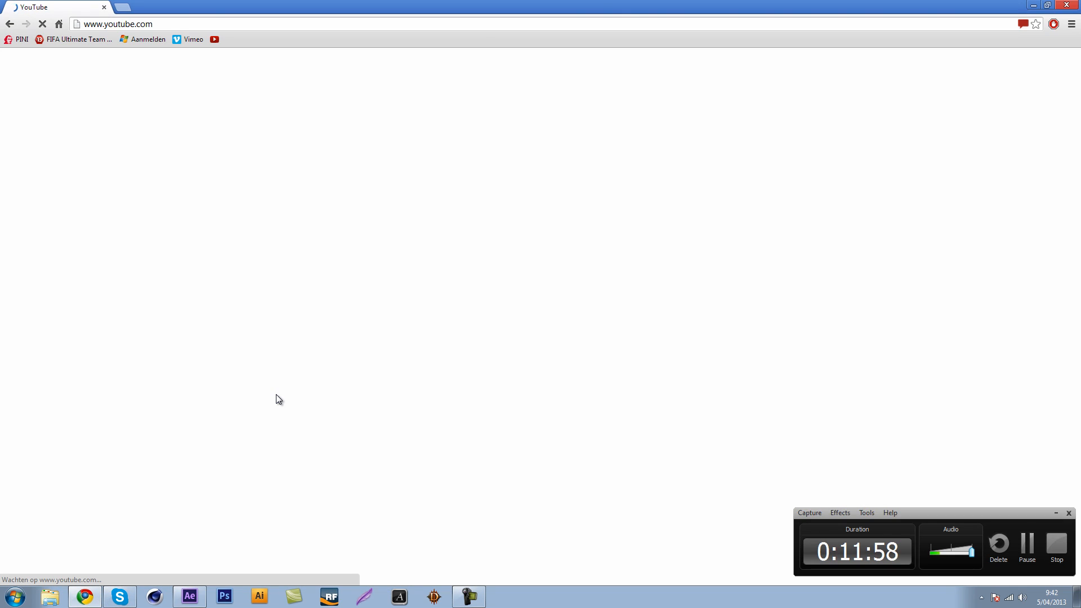
pyautogui.hotkey('alt', 'F4')
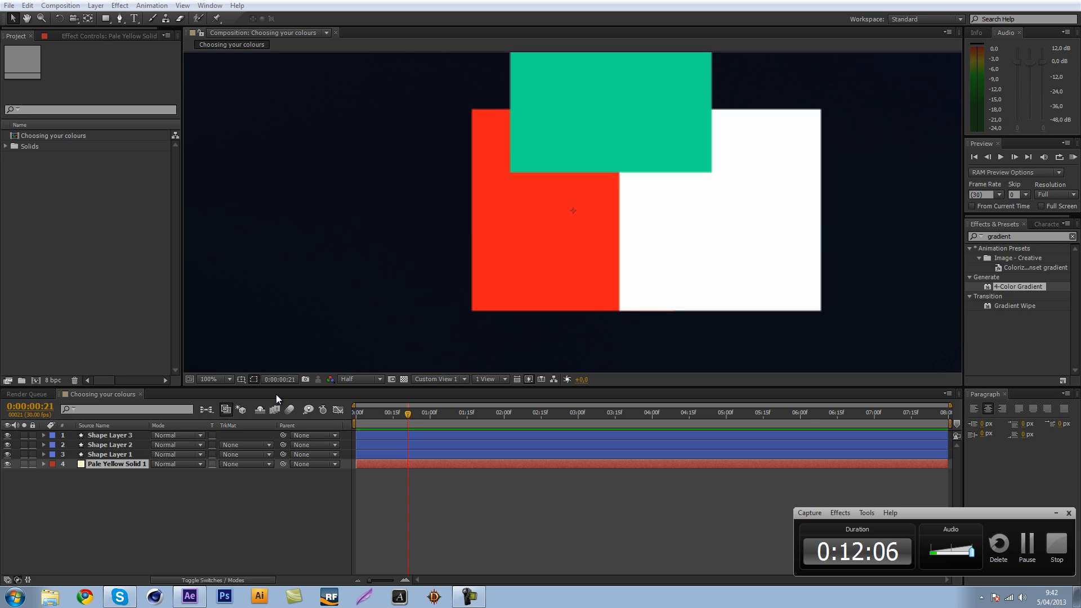
pyautogui.hotkey('alt', 'Tab')
# Move the red square up beside the green square and the white square down below the two.
pyautogui.press(',')
pyautogui.press(',')
pyautogui.click(624, 318)
pyautogui.scroll(1, 624, 317)
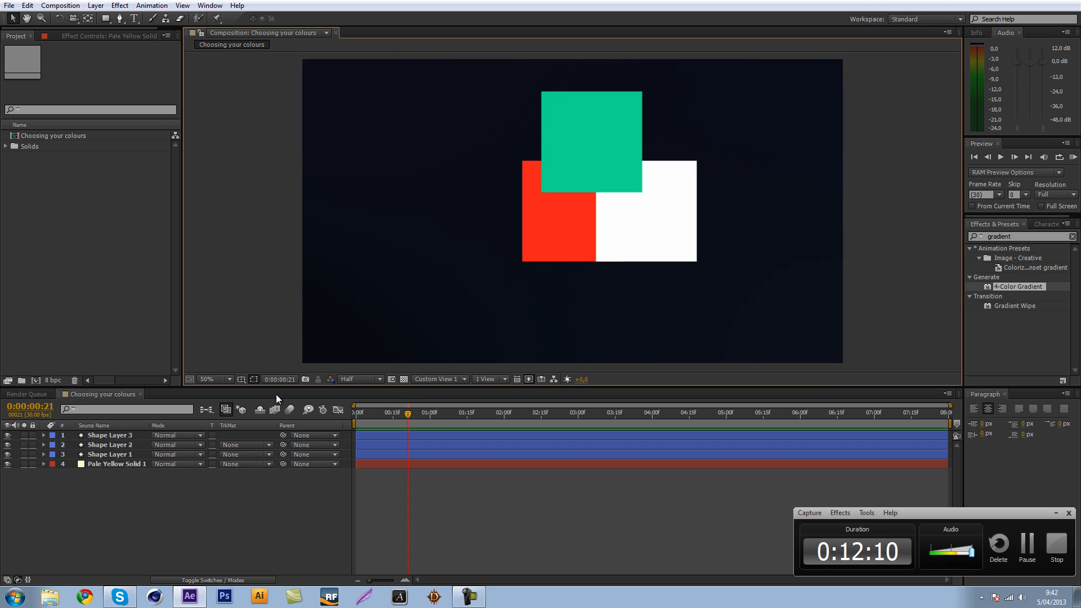
pyautogui.moveTo(557, 225)
pyautogui.mouseDown()
pyautogui.moveTo(464, 224)
pyautogui.moveTo(569, 154)
pyautogui.moveTo(500, 142)
pyautogui.mouseUp()
pyautogui.click(646, 211)
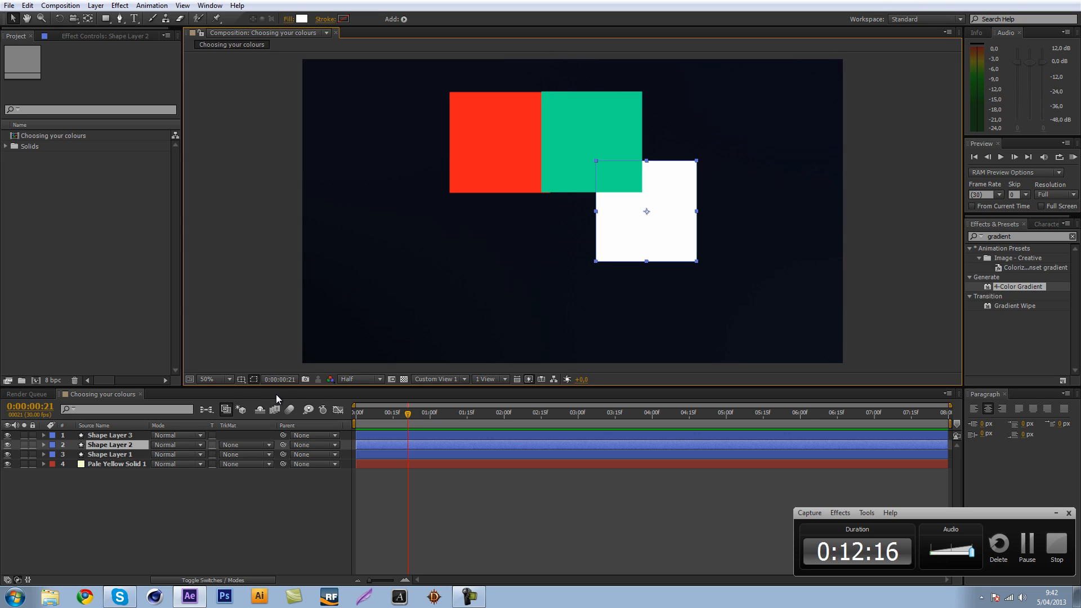
pyautogui.moveTo(646, 211)
pyautogui.mouseDown()
pyautogui.moveTo(672, 140)
pyautogui.moveTo(496, 151)
pyautogui.moveTo(501, 196)
pyautogui.moveTo(542, 227)
pyautogui.mouseUp()
# Nudge the green square slightly left over the red square's edge and deselect all layers.
pyautogui.click(591, 142)
pyautogui.moveTo(592, 143)
pyautogui.mouseDown()
pyautogui.moveTo(586, 176)
pyautogui.moveTo(625, 167)
pyautogui.moveTo(584, 143)
pyautogui.mouseUp()
pyautogui.click(178, 435)
pyautogui.press('Escape')
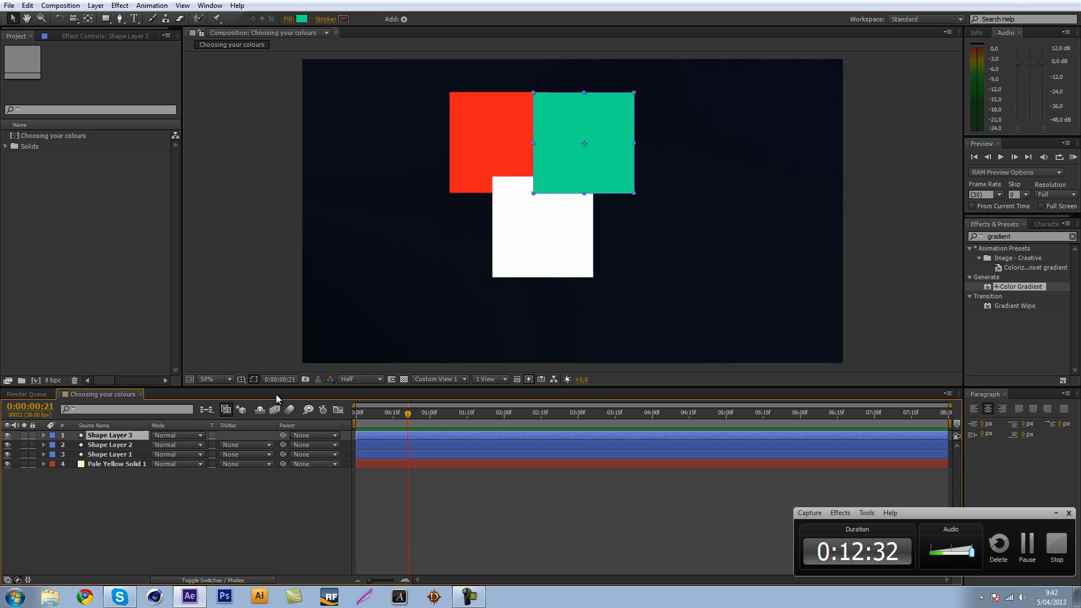
pyautogui.press('F2')
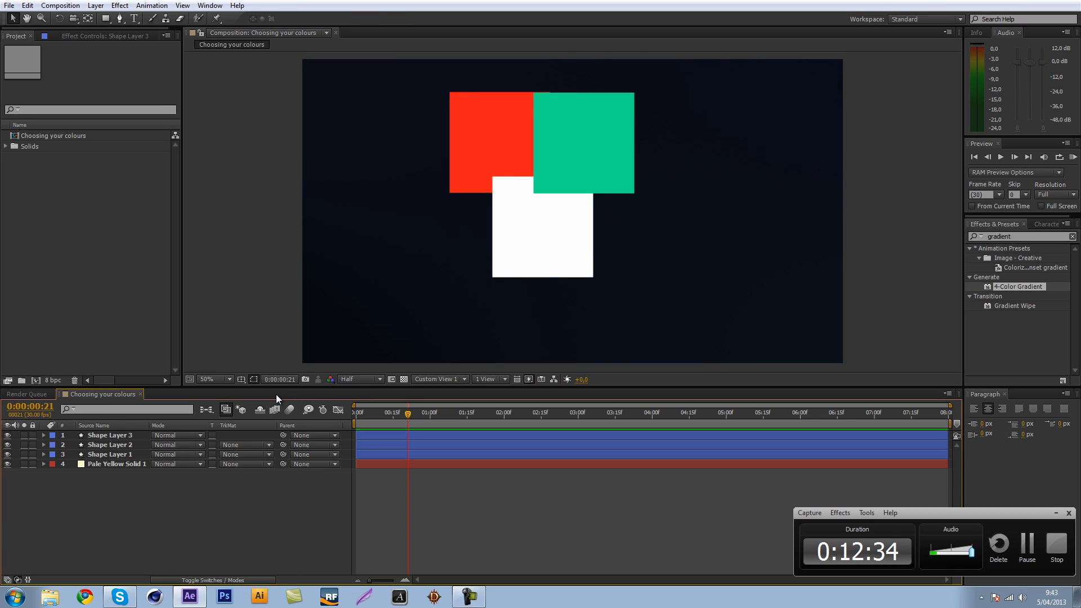